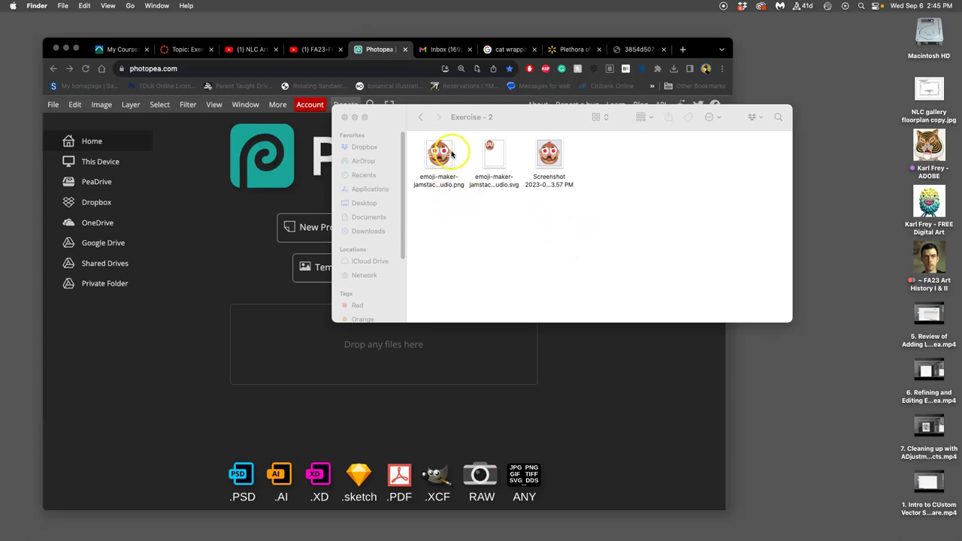
Preview the monkey emoji screenshot in Finder and check which apps can open it
left_click(549, 152)
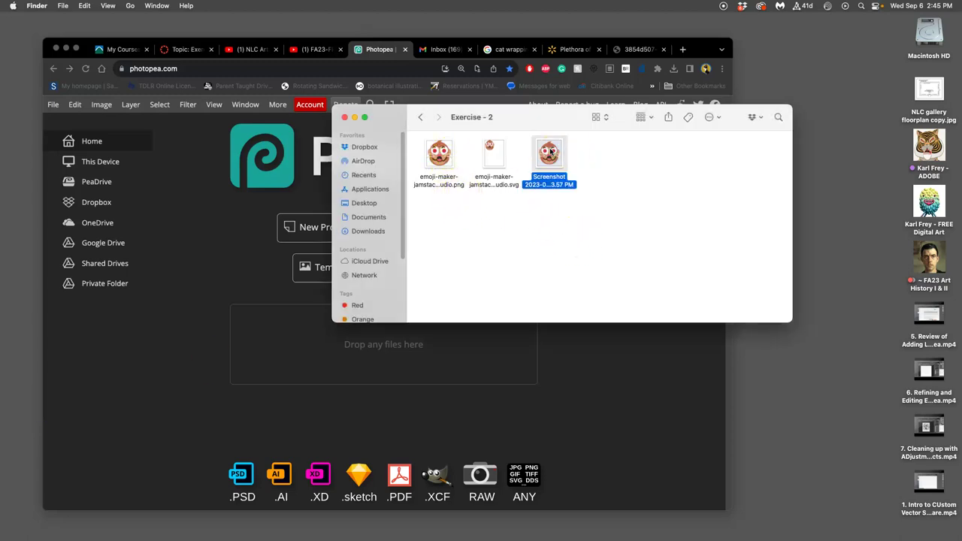
double_click(549, 152)
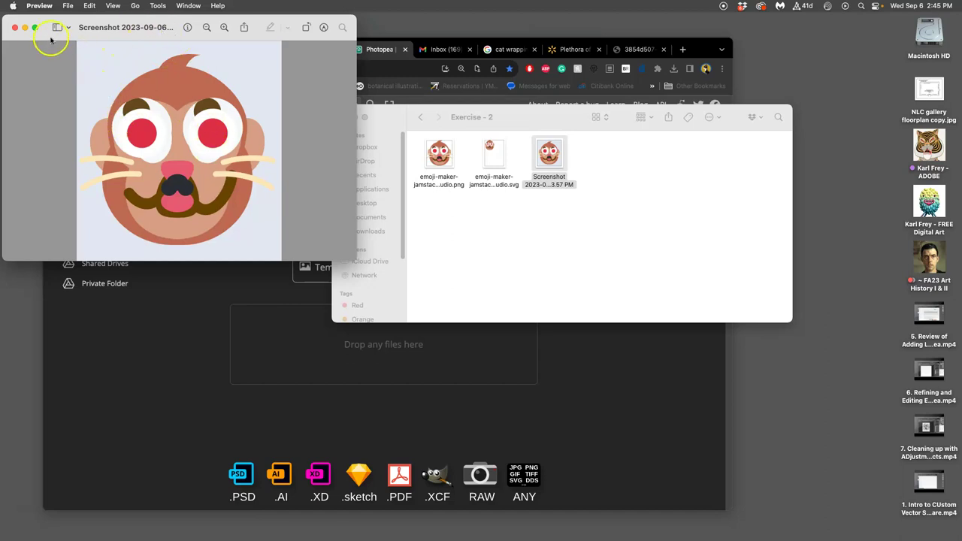
left_click(17, 28)
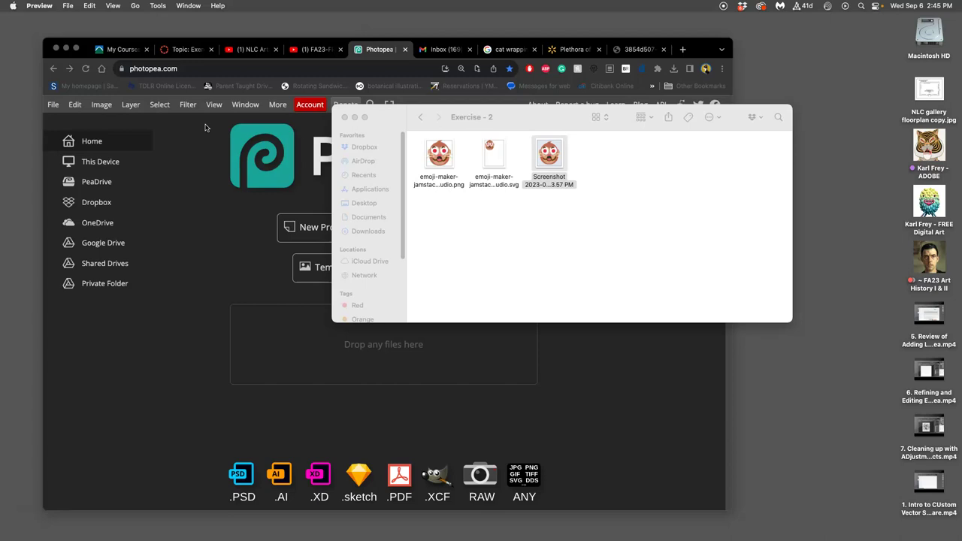
left_click(625, 176)
right_click(553, 159)
mouse_move(578, 175)
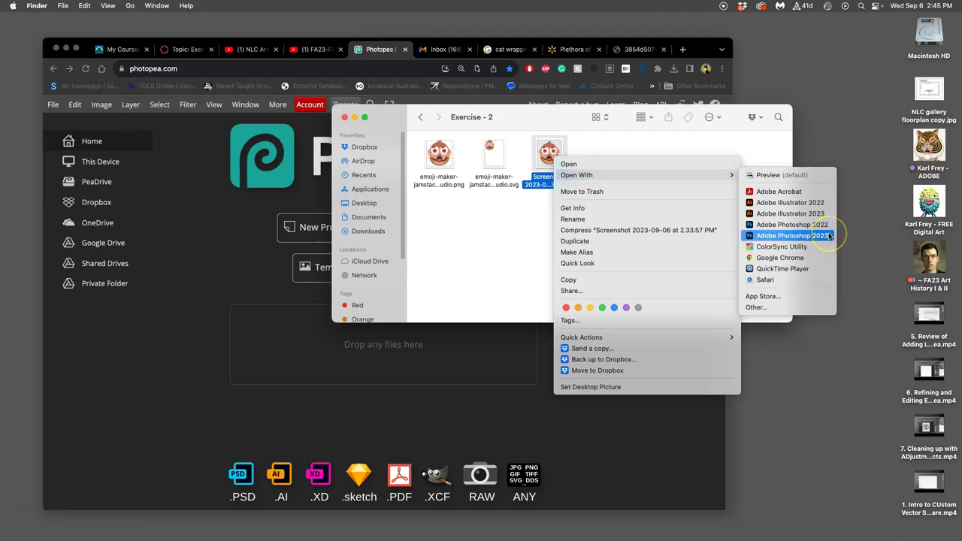
left_click(515, 240)
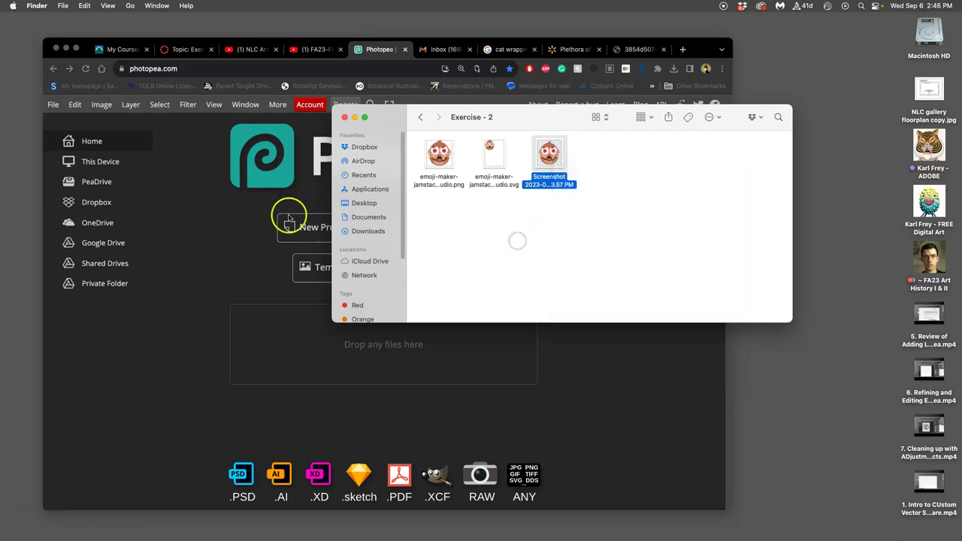
Browse from Photopea's Open From Computer to the free digital art folder and tag it yellow
left_click(206, 209)
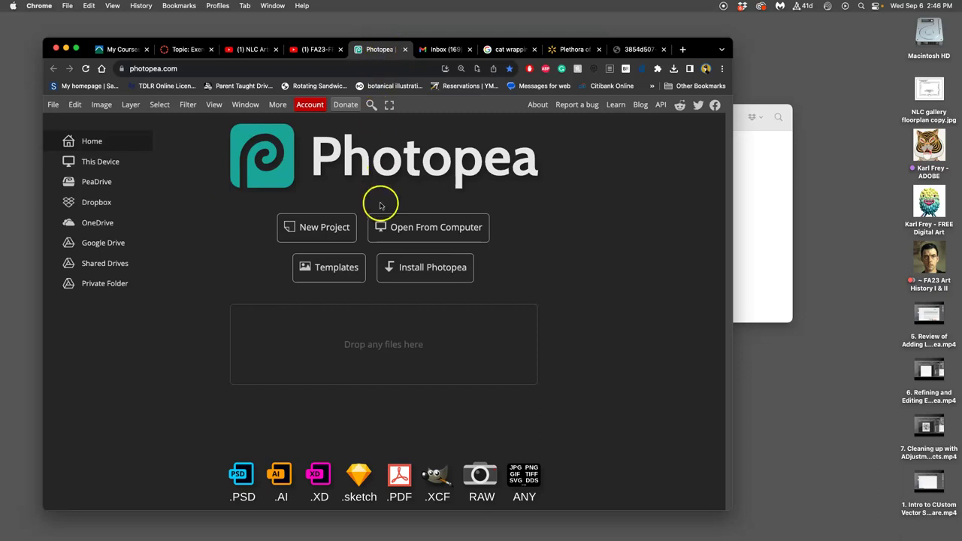
left_click(411, 228)
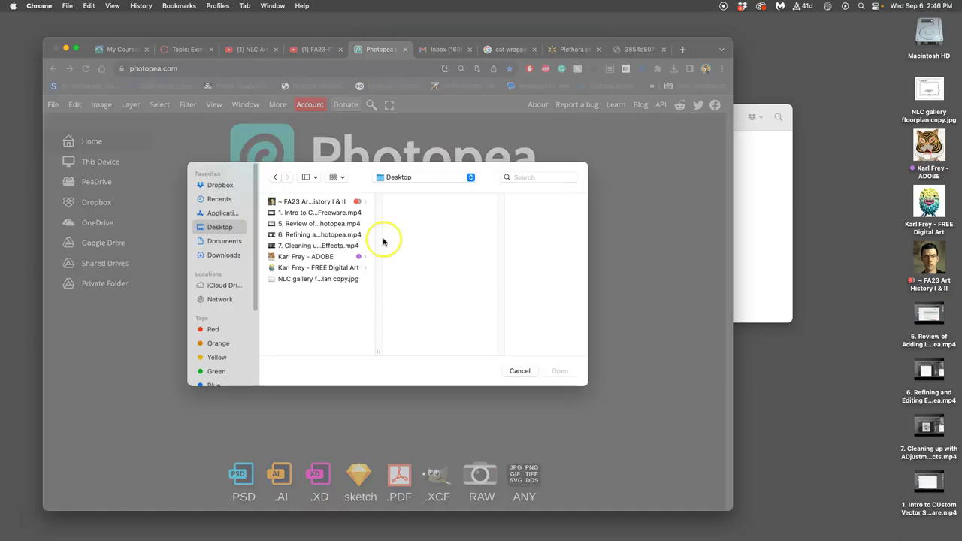
left_click(302, 269)
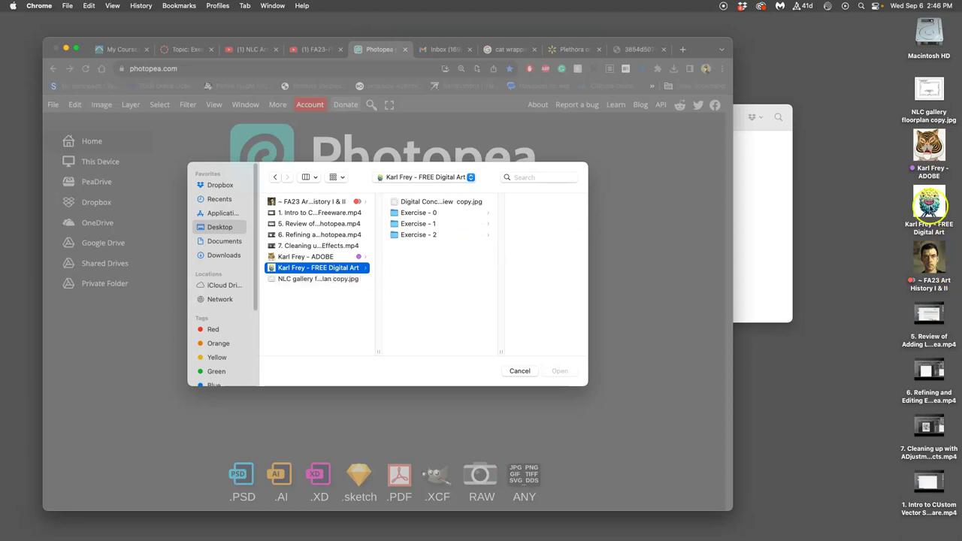
right_click(928, 202)
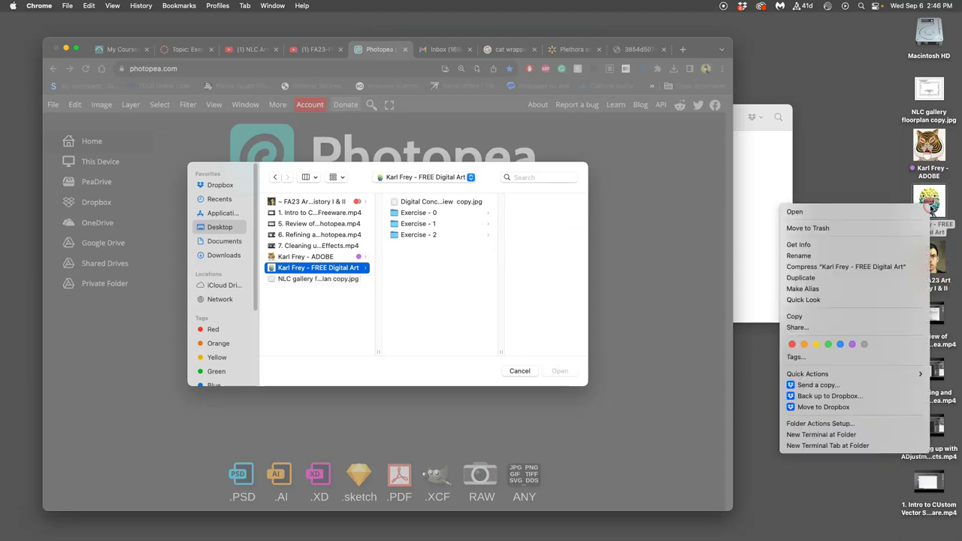
left_click(816, 344)
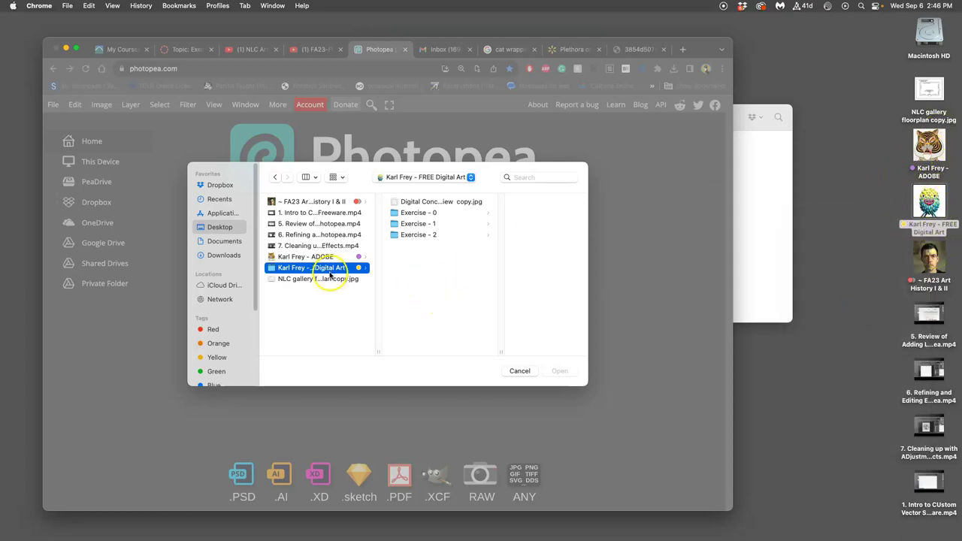
Open the screenshot from Exercise - 2, close it, then drag it onto Photopea to reopen
left_click(536, 279)
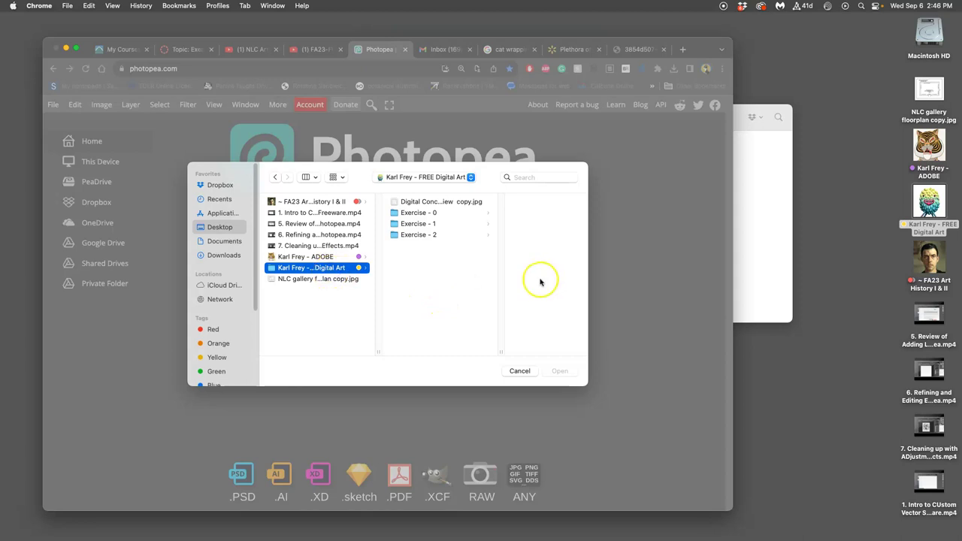
left_click(420, 235)
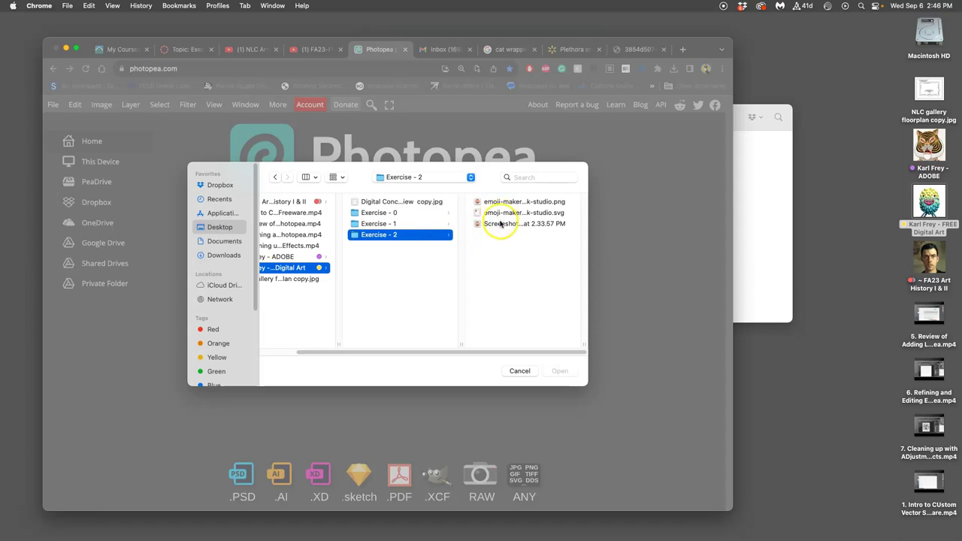
left_click(501, 225)
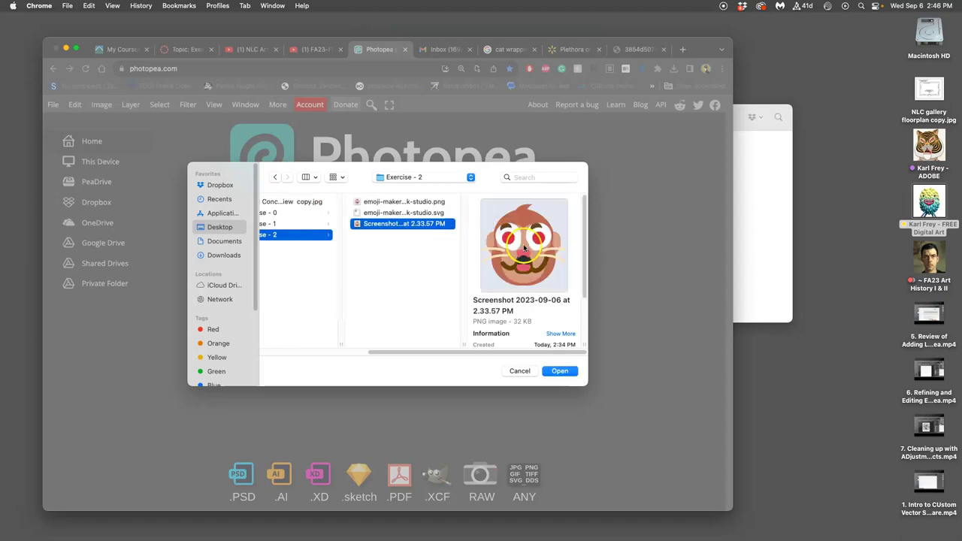
left_click(560, 373)
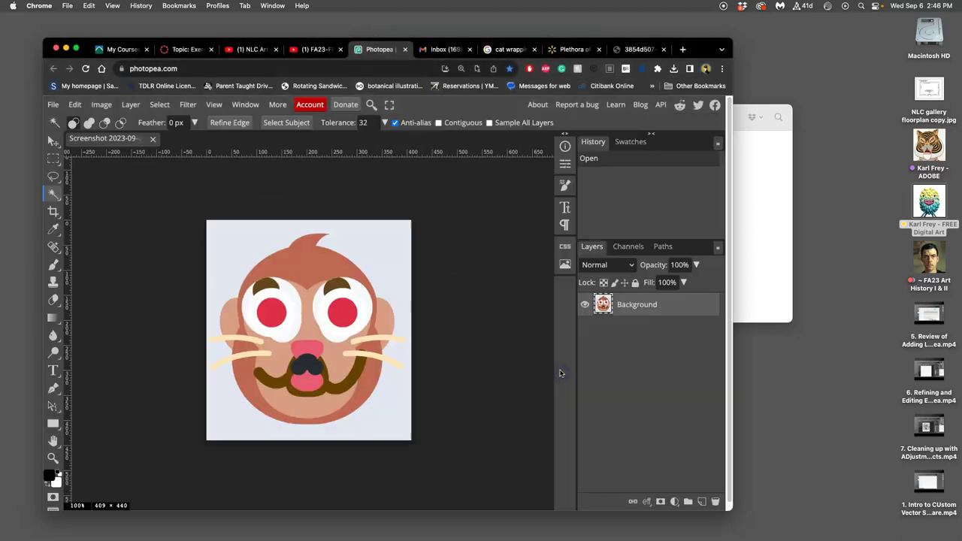
left_click(153, 138)
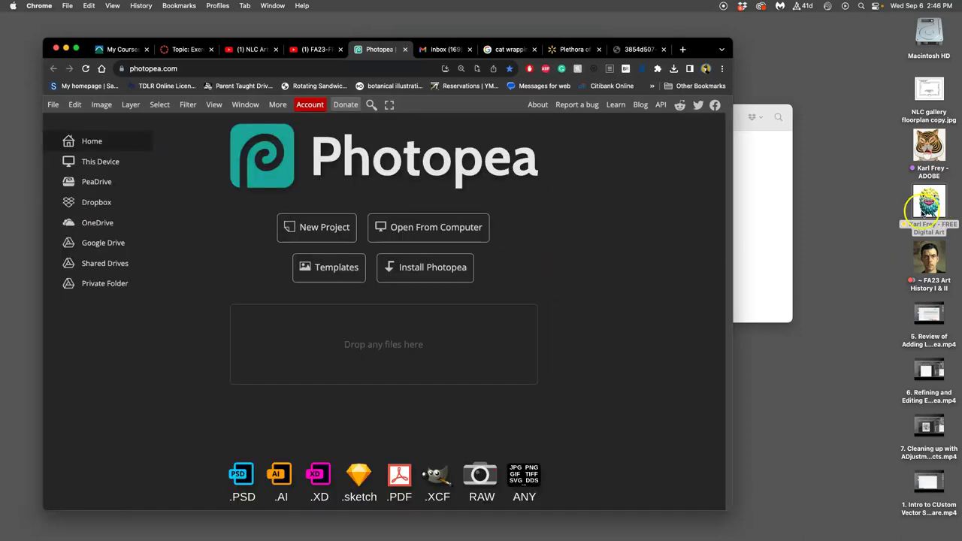
left_click(753, 224)
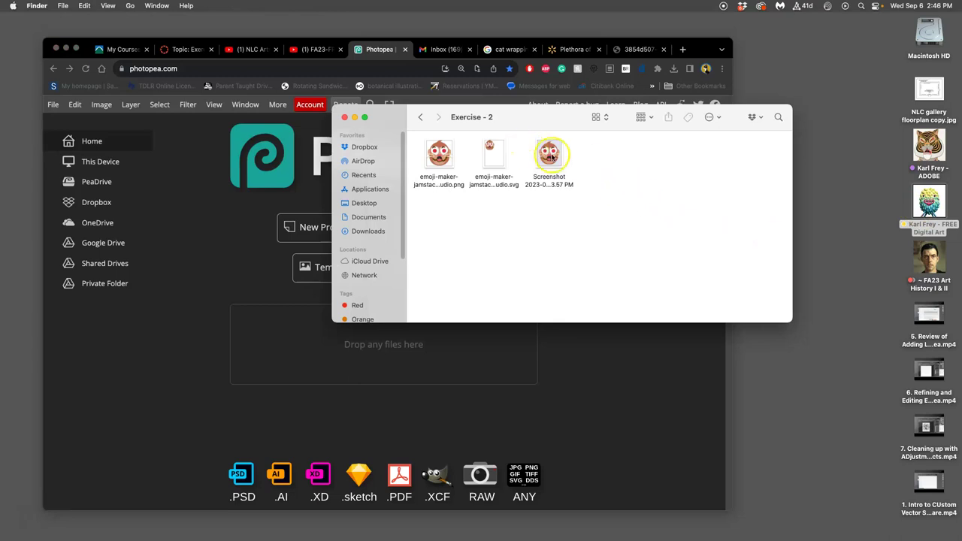
left_click_drag(552, 156, 419, 351)
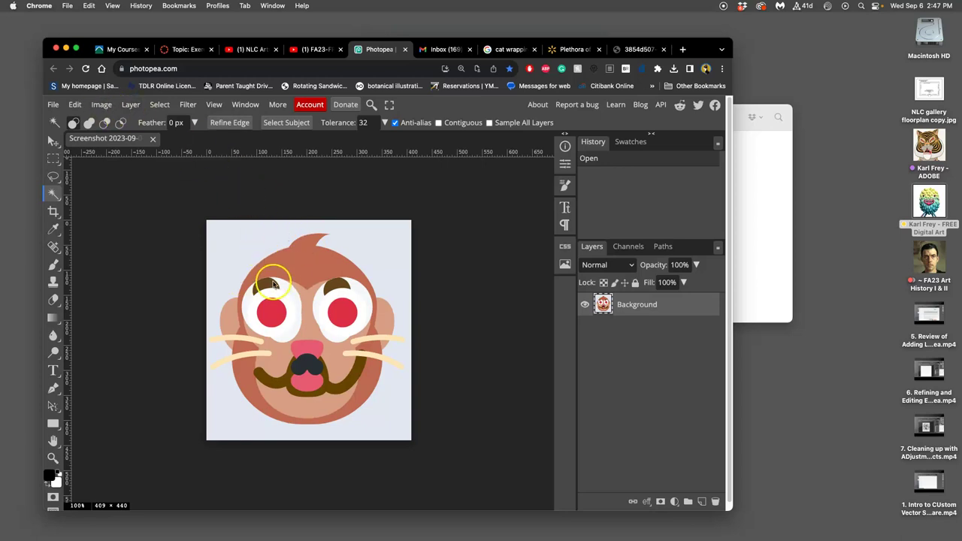
Zoom into the emoji's nose to 1200% and back out to 100%
scroll(272, 284, "up", 5)
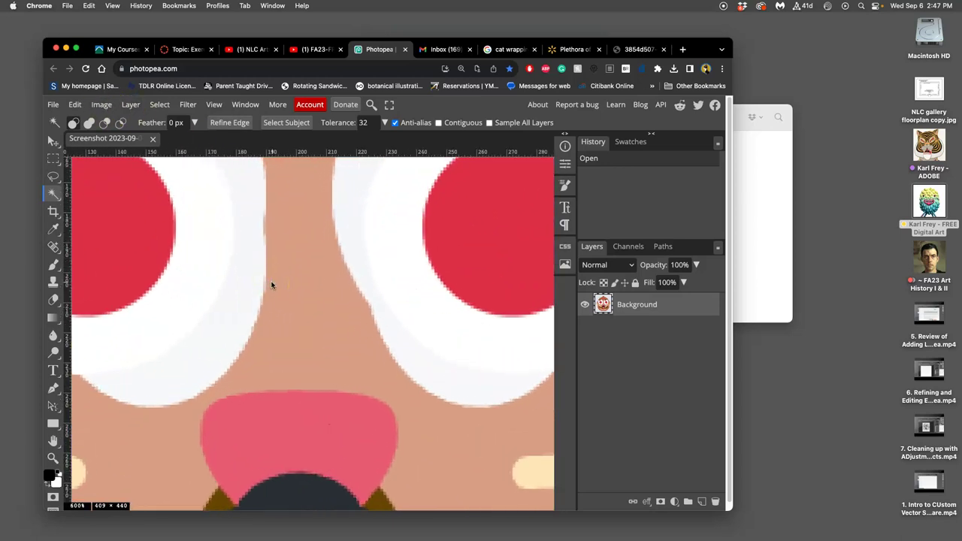
scroll(272, 284, "up", 4)
scroll(271, 284, "down", 2)
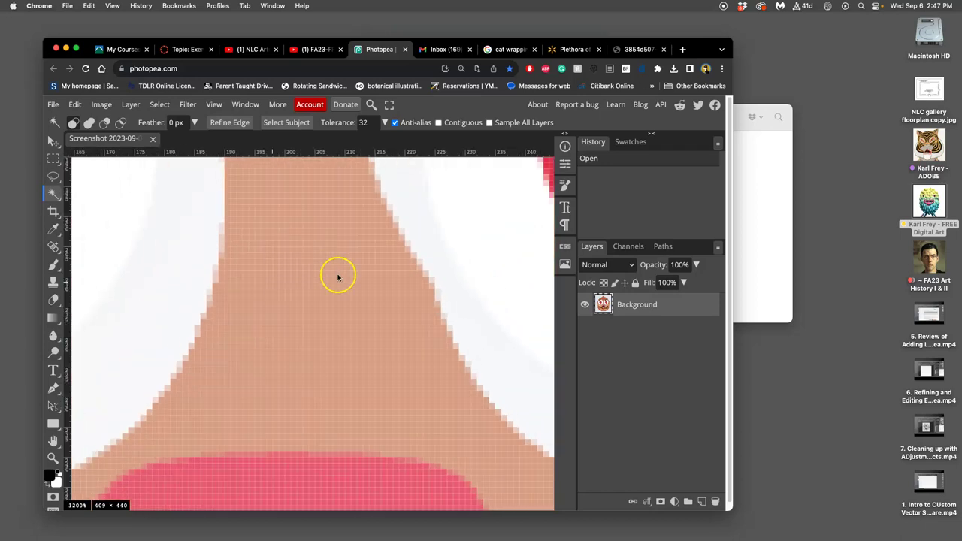
scroll(337, 277, "down", 8)
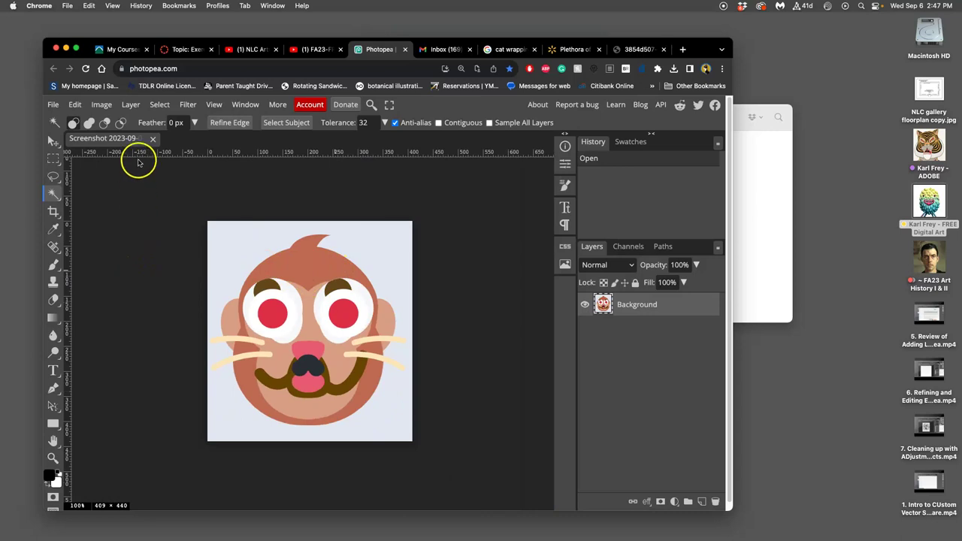
Set the canvas size to 500 × 500 px with a centre anchor
left_click(95, 105)
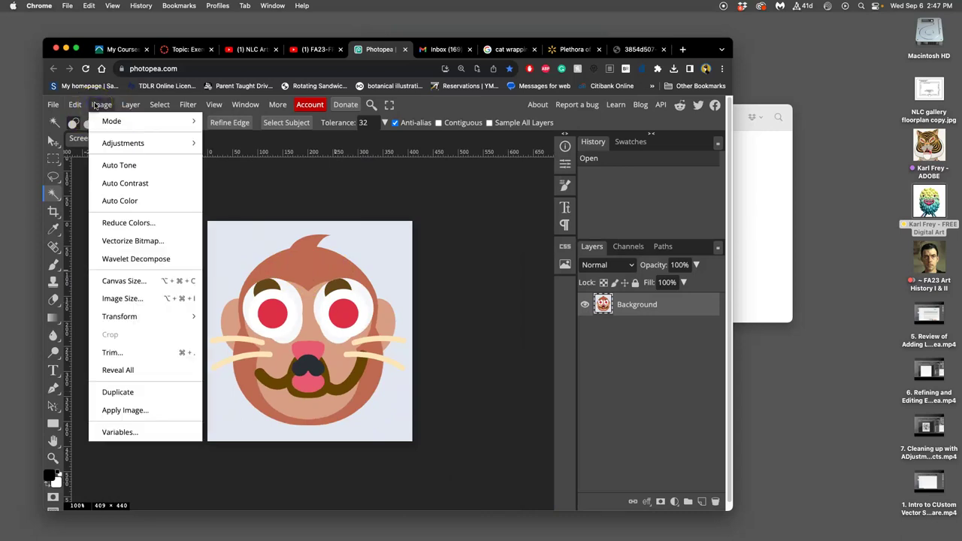
left_click(99, 106)
left_click(177, 167)
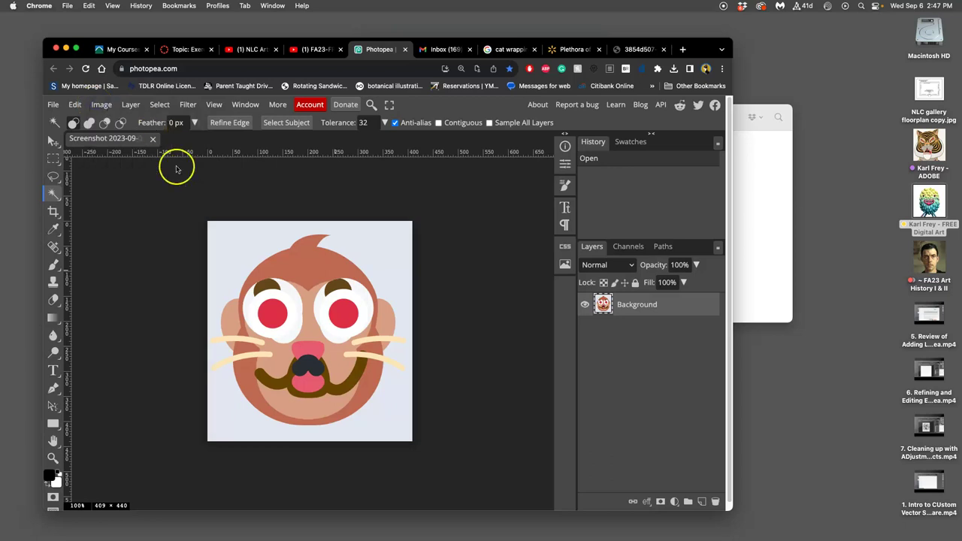
left_click(105, 106)
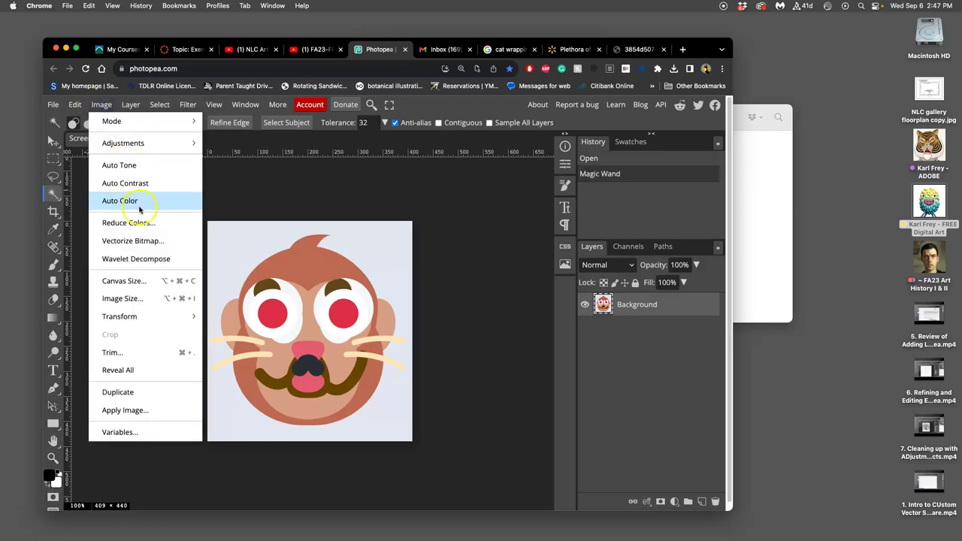
left_click(128, 282)
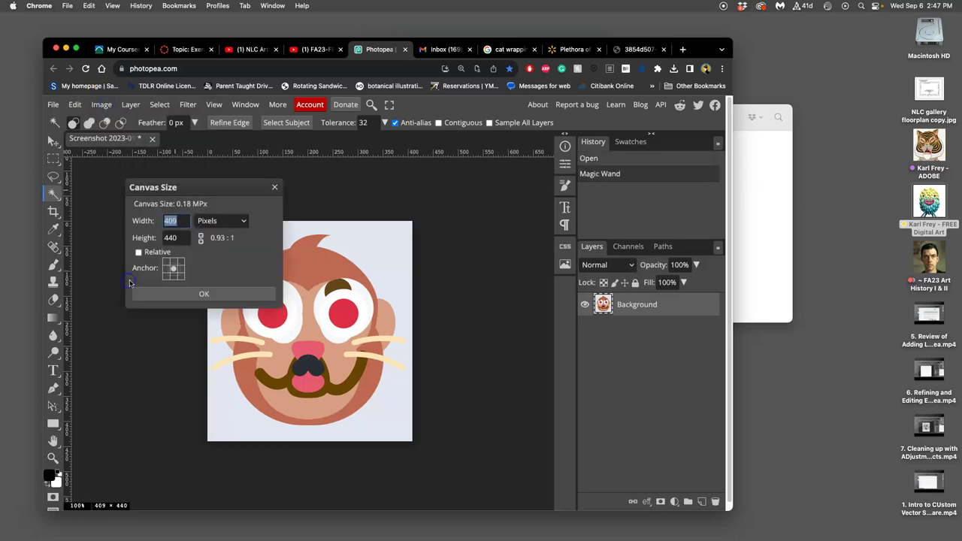
double_click(160, 222)
left_click_drag(206, 254, 177, 216)
left_click(172, 218)
left_click(170, 237)
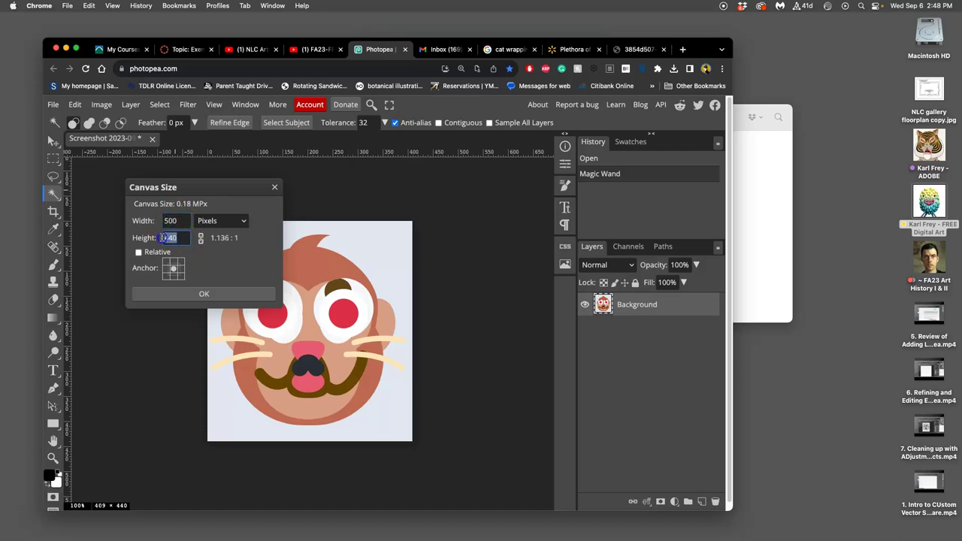
type("500")
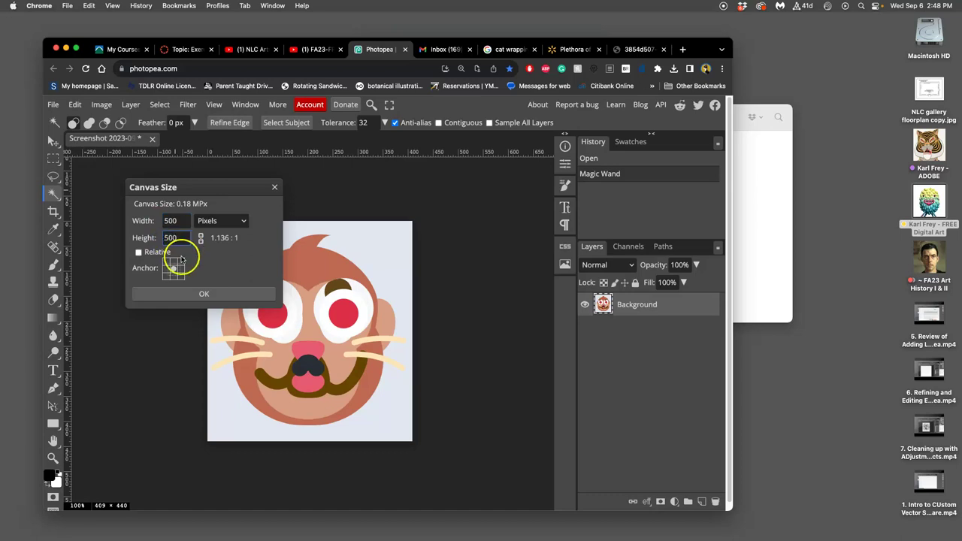
left_click(203, 290)
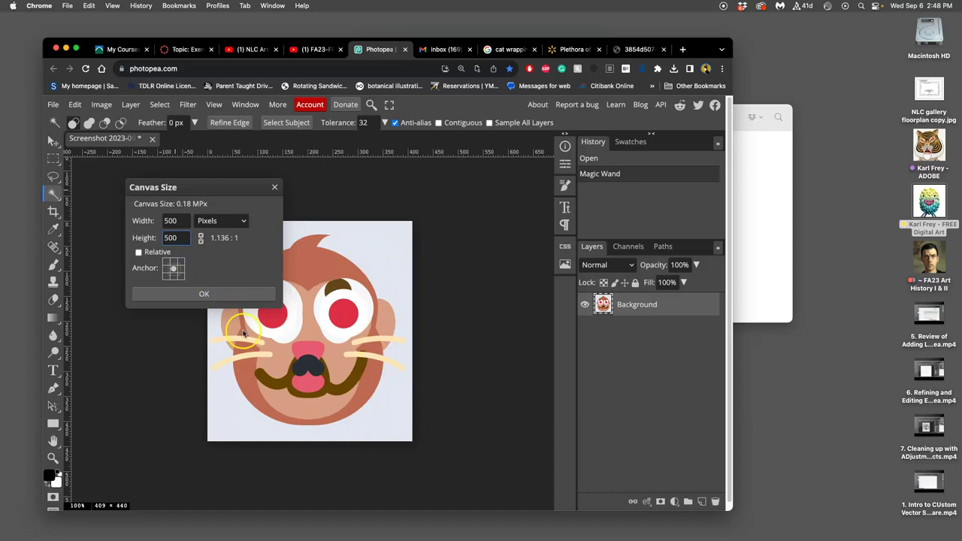
left_click(222, 295)
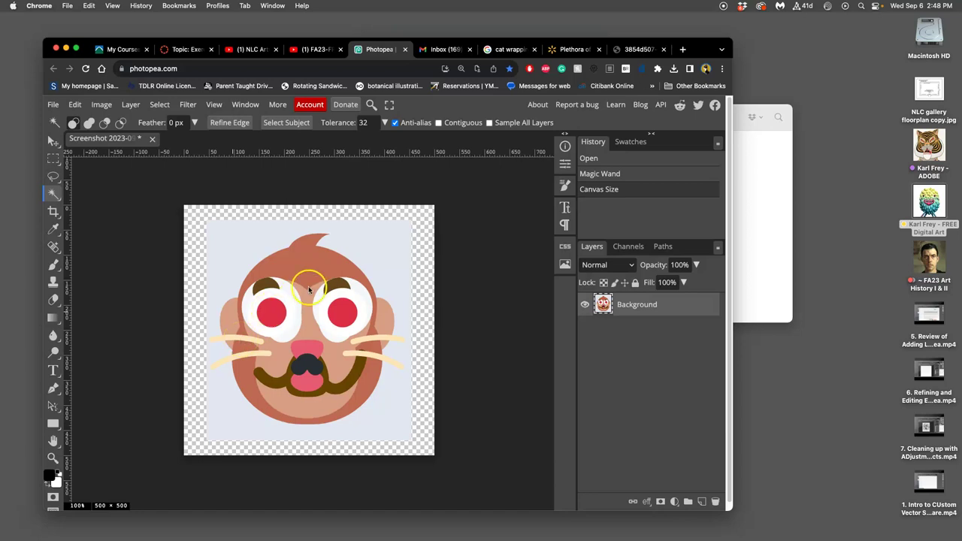
Resize the image to 8 inches wide at 350 DPI, giving 2800 × 2800 pixels
left_click(100, 105)
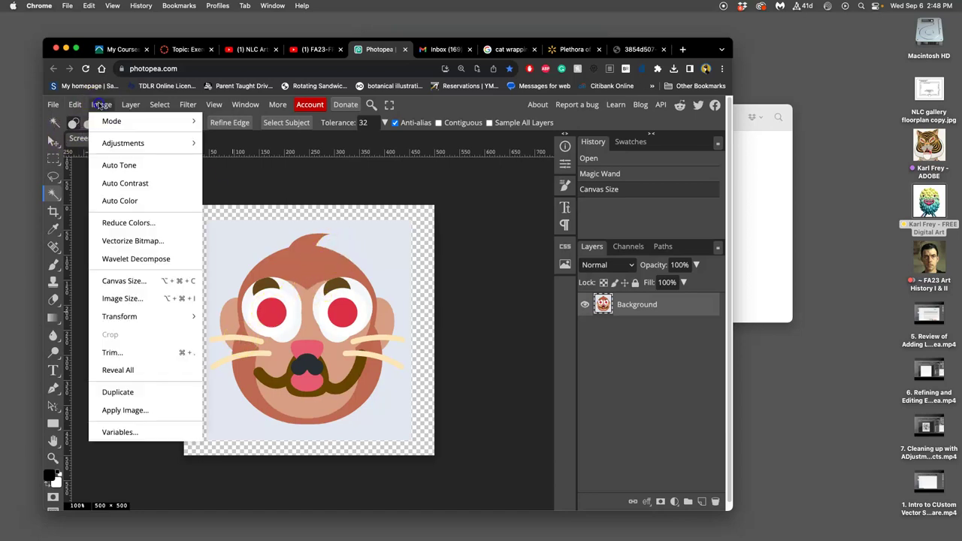
left_click(118, 296)
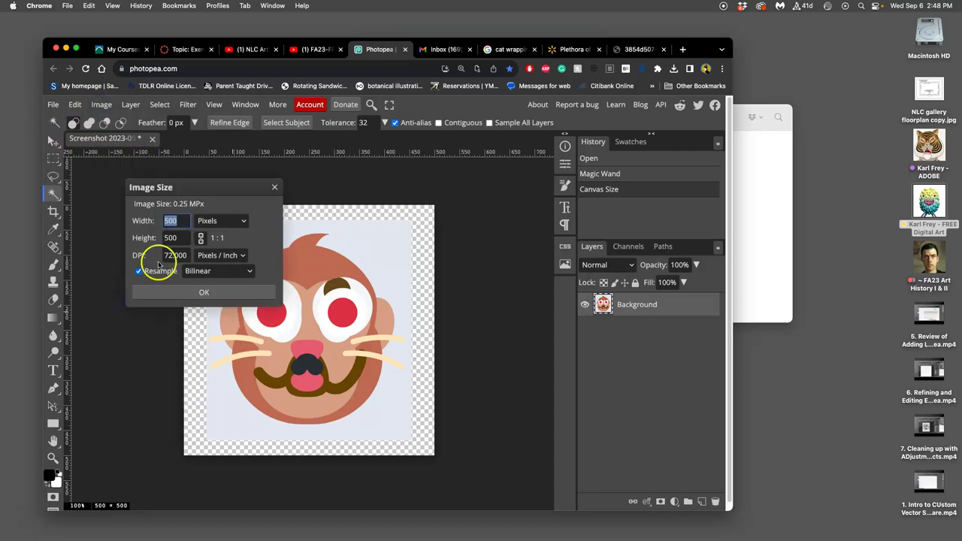
left_click(236, 221)
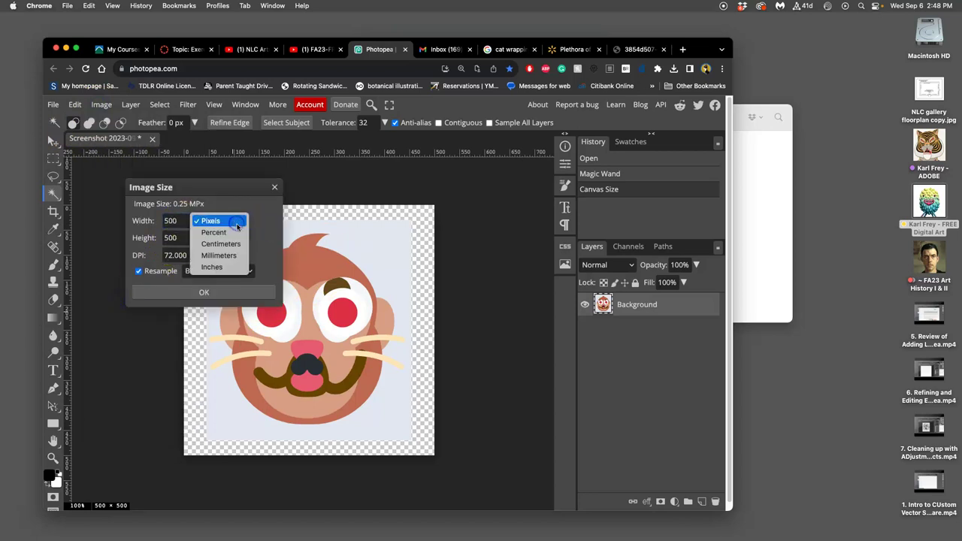
left_click(223, 268)
double_click(172, 220)
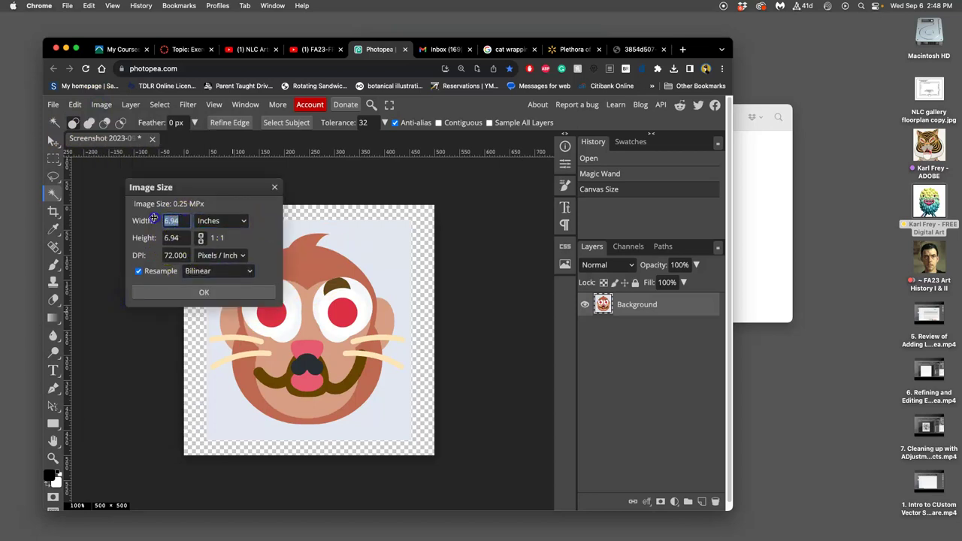
type("8")
double_click(168, 238)
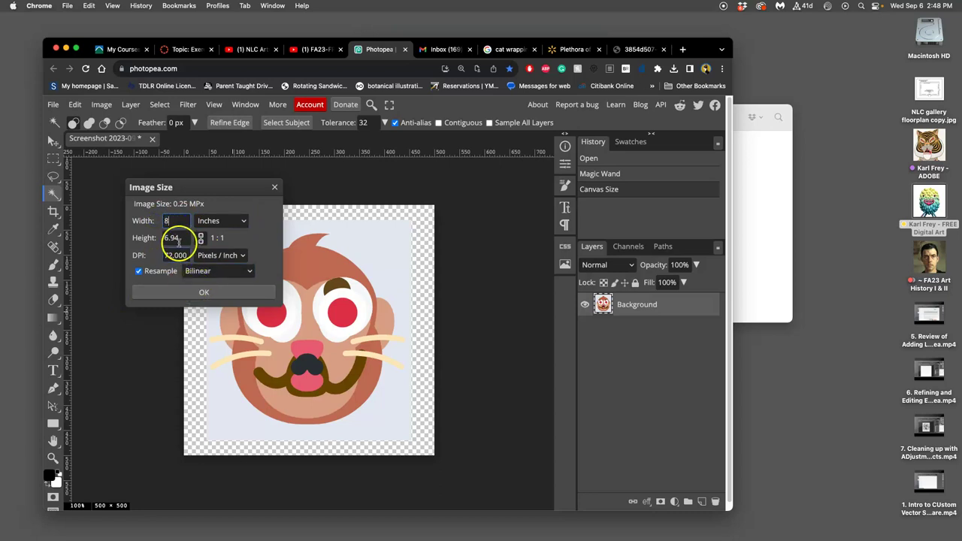
left_click(170, 255)
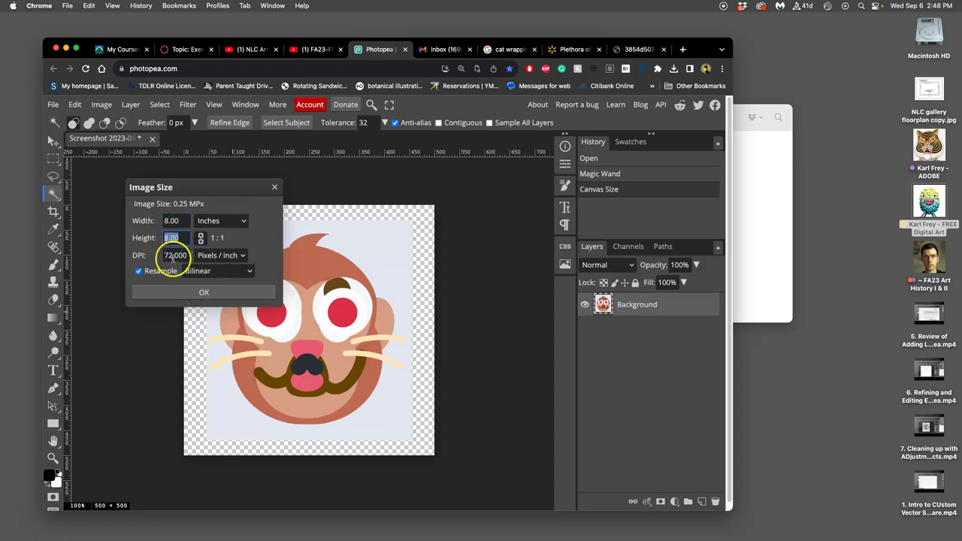
left_click_drag(171, 256, 165, 258)
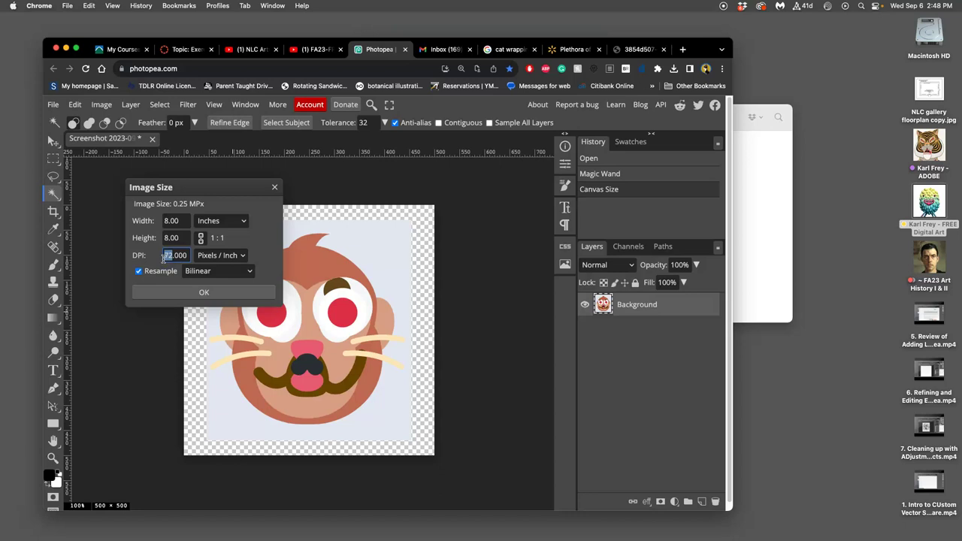
type("350")
left_click(167, 293)
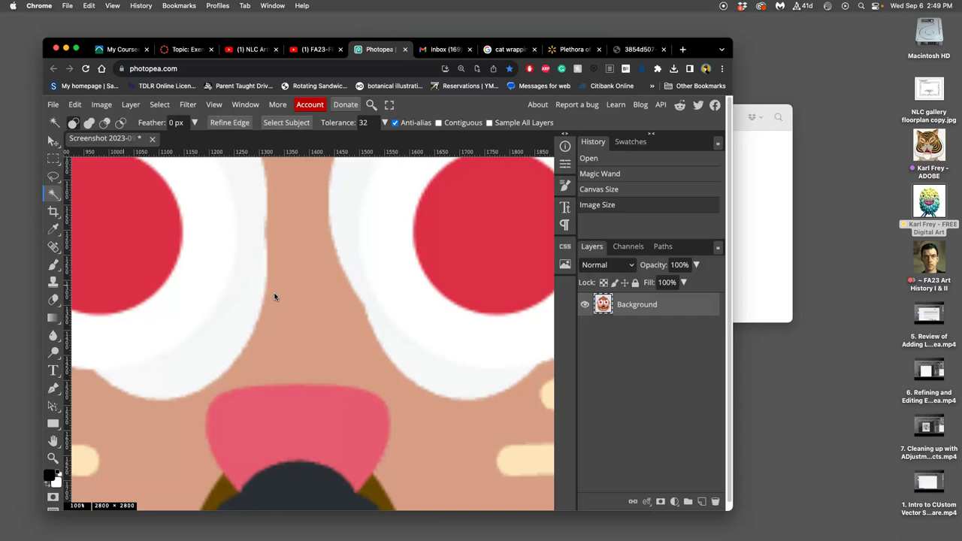
Magic Wand the light background around the face and zoom in to inspect its edges
key("super+0")
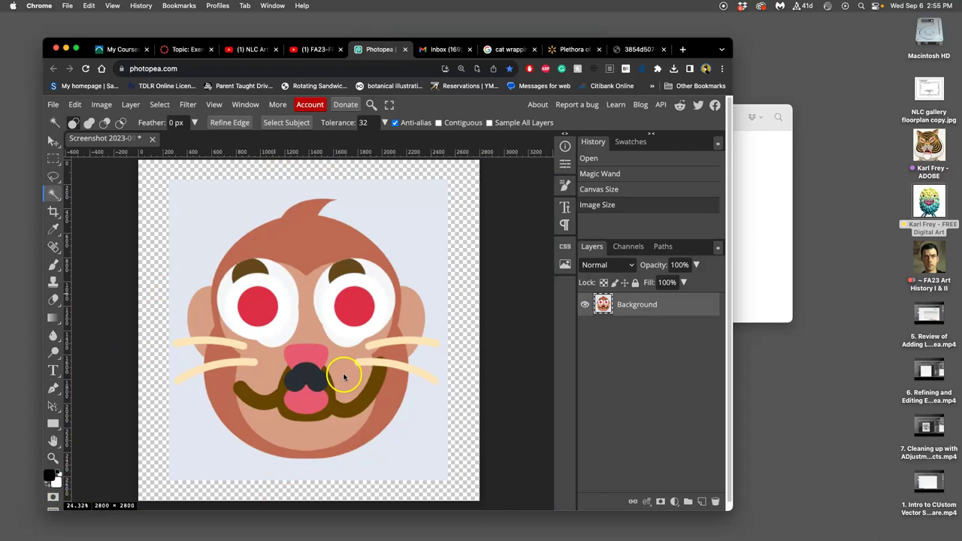
left_click(467, 317)
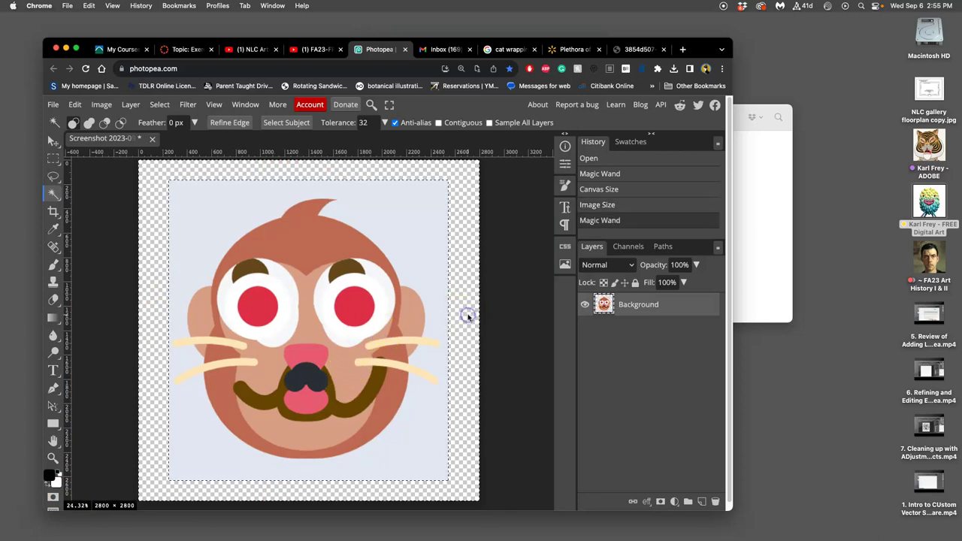
key("super+equal")
key("super+equal")
key("super+equal")
key("super+equal")
key("super+equal")
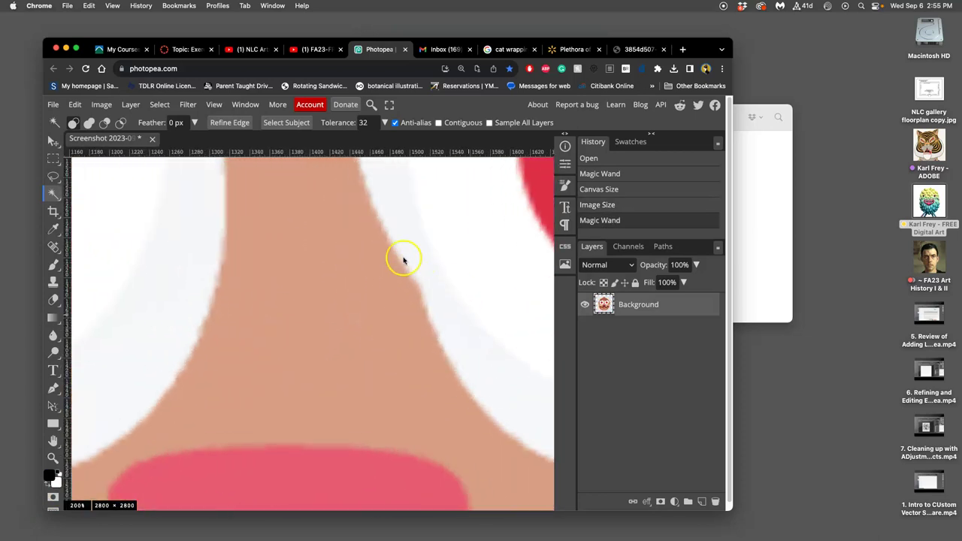
key("super+equal")
key("super+equal")
key("super+equal")
left_click_drag(409, 284, 131, 415)
key("super+equal")
key("super+equal")
key("super+equal")
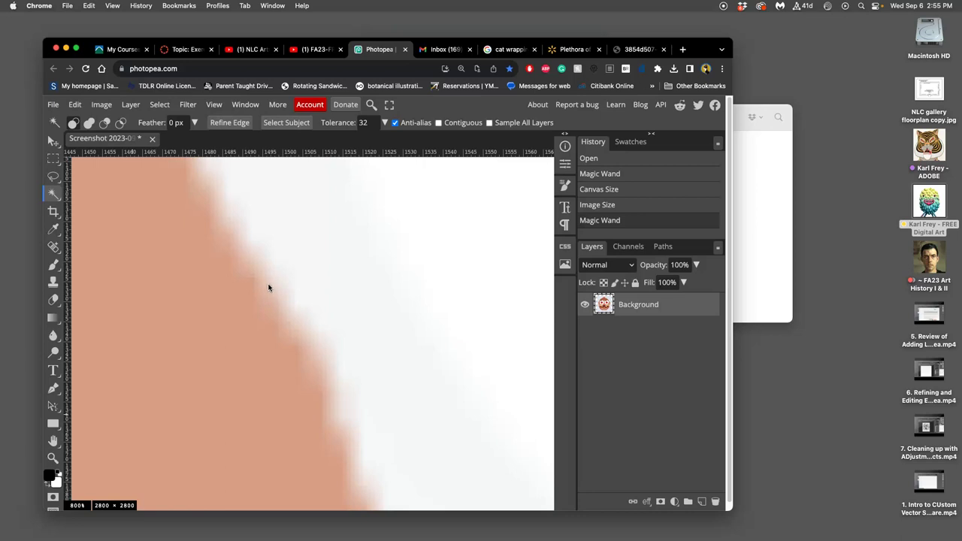
scroll(268, 286, "down", 10)
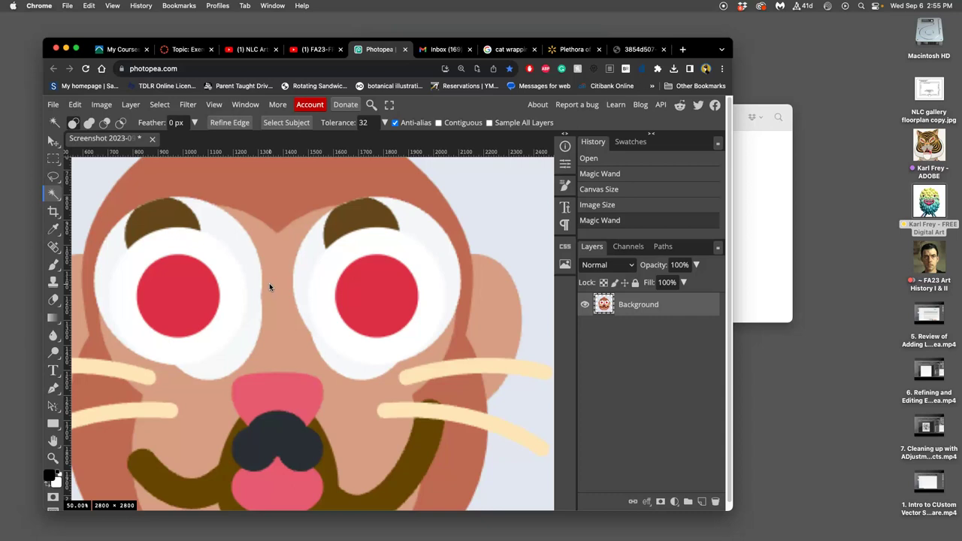
scroll(271, 286, "down", 3)
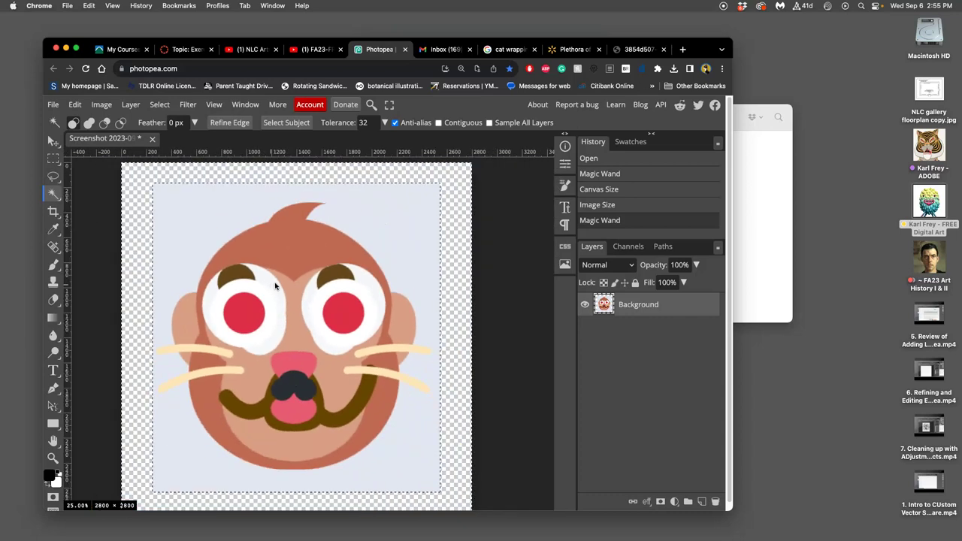
scroll(275, 286, "down", 1)
scroll(275, 286, "up", 1)
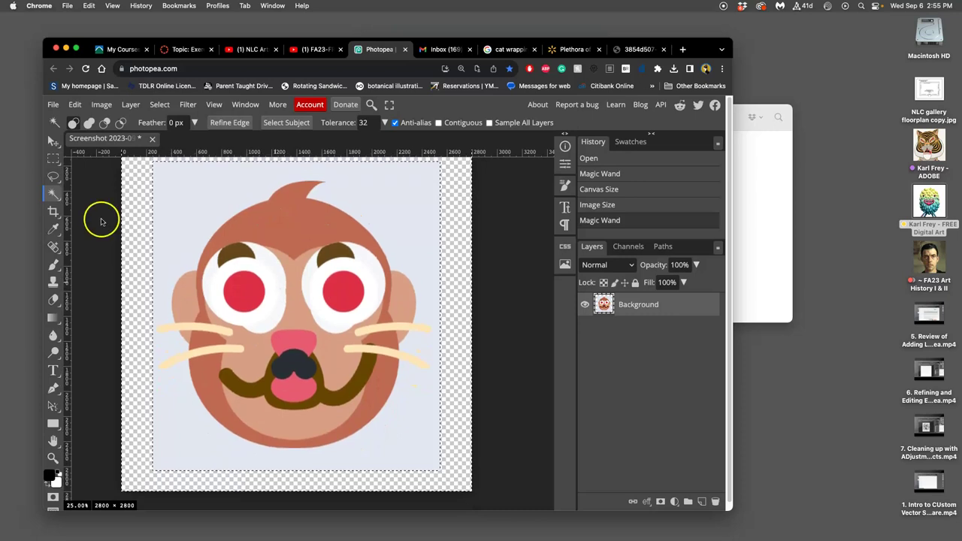
left_click(55, 177)
Deselect and Magic Wand the monkey's brown head
left_click(87, 195)
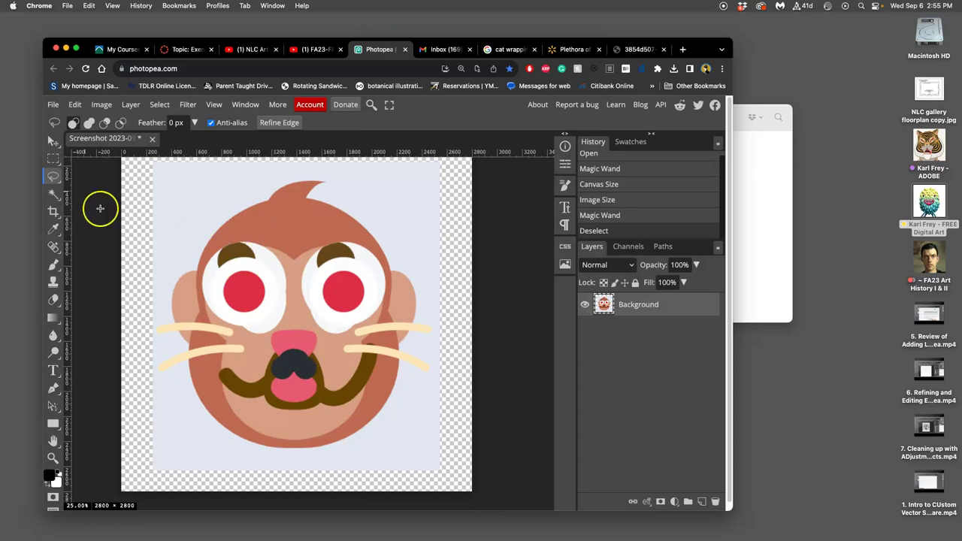
left_click(54, 195)
left_click(281, 229)
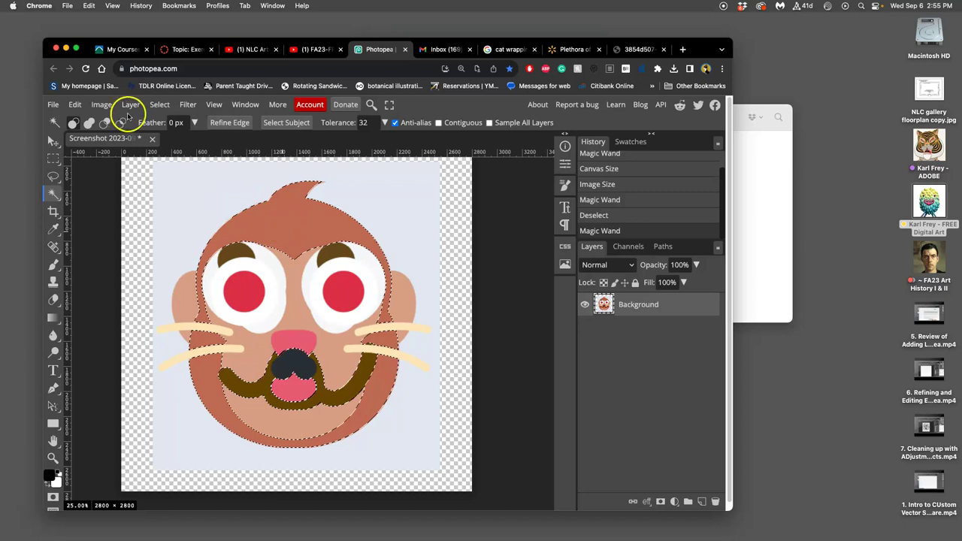
Fill the selected head with Black, inspect it, then undo the fill
left_click(75, 105)
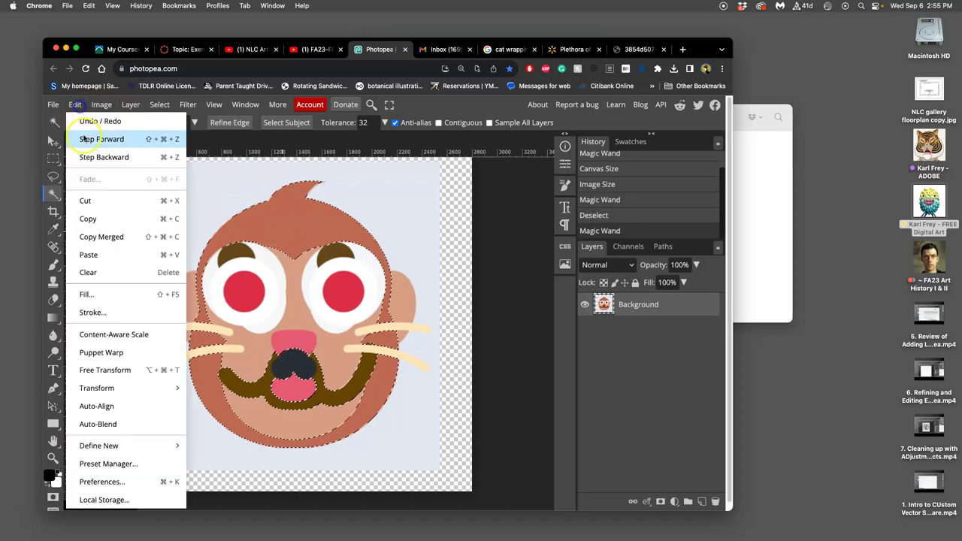
left_click(97, 292)
left_click(201, 214)
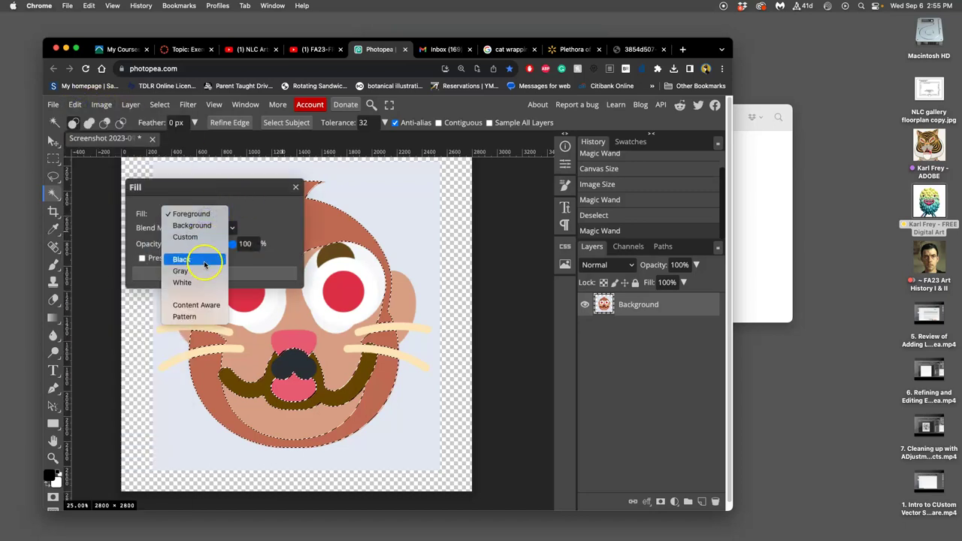
left_click(204, 260)
left_click(216, 274)
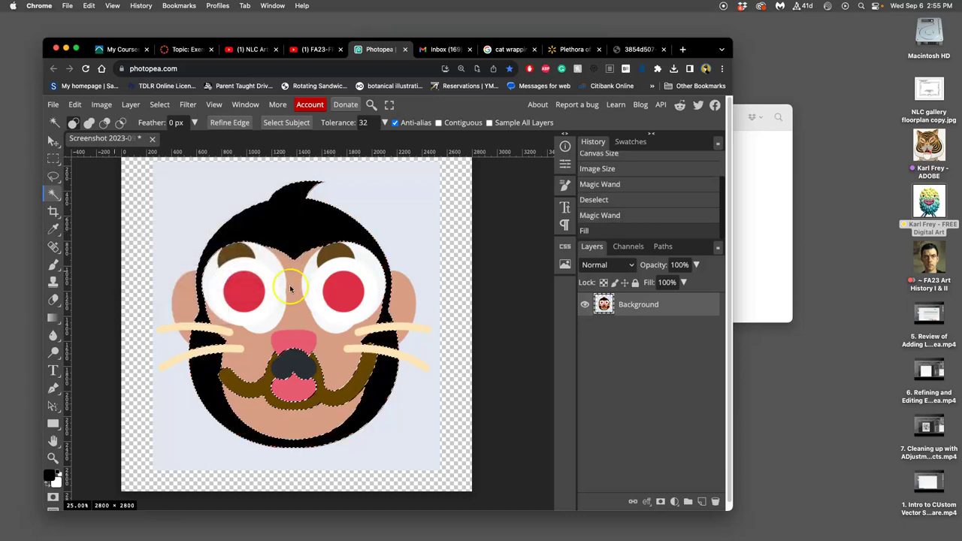
scroll(293, 282, "up", 8)
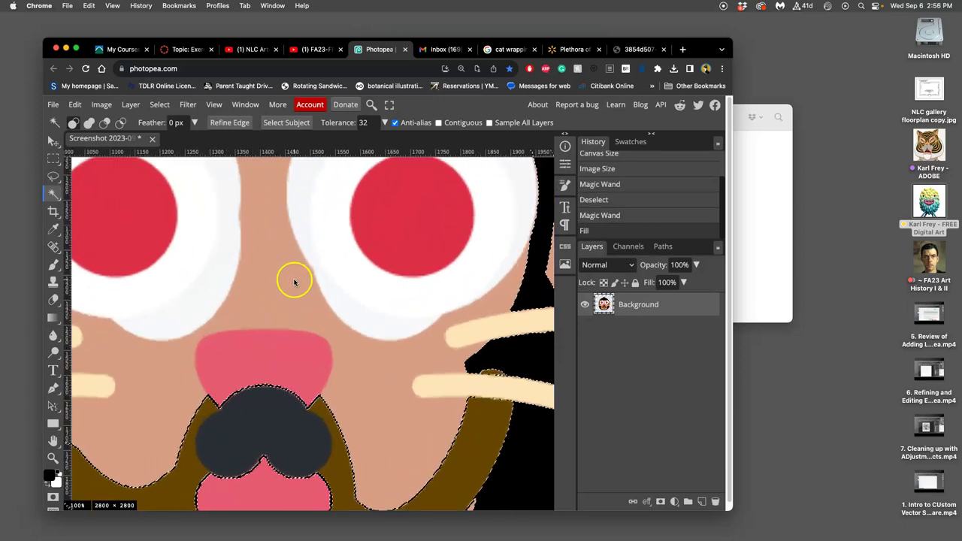
scroll(293, 263, "down", 5)
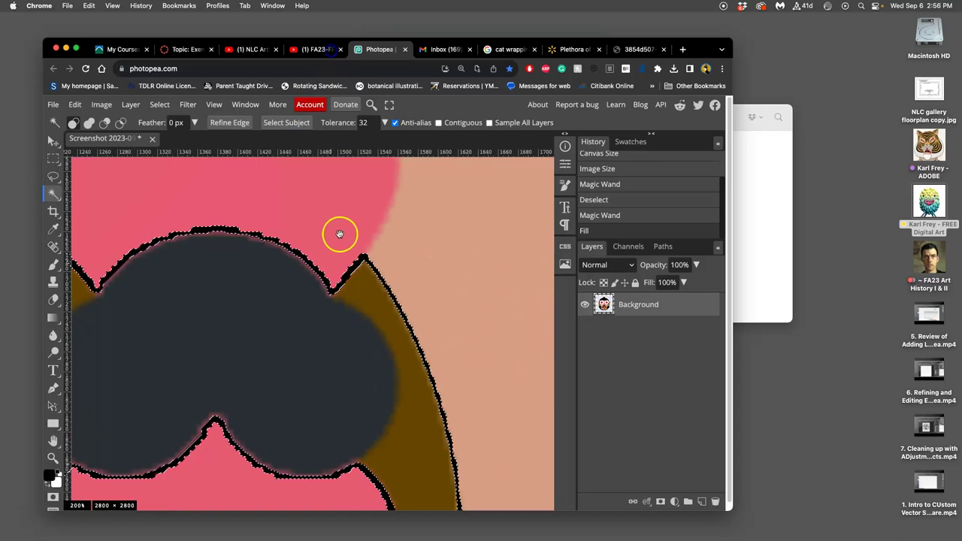
left_click(392, 243)
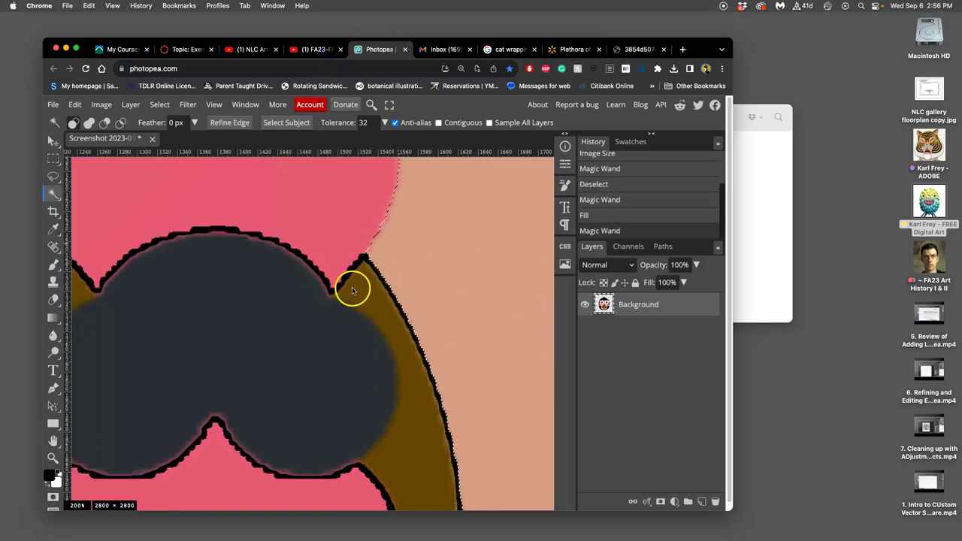
key("super+z")
key("super+z")
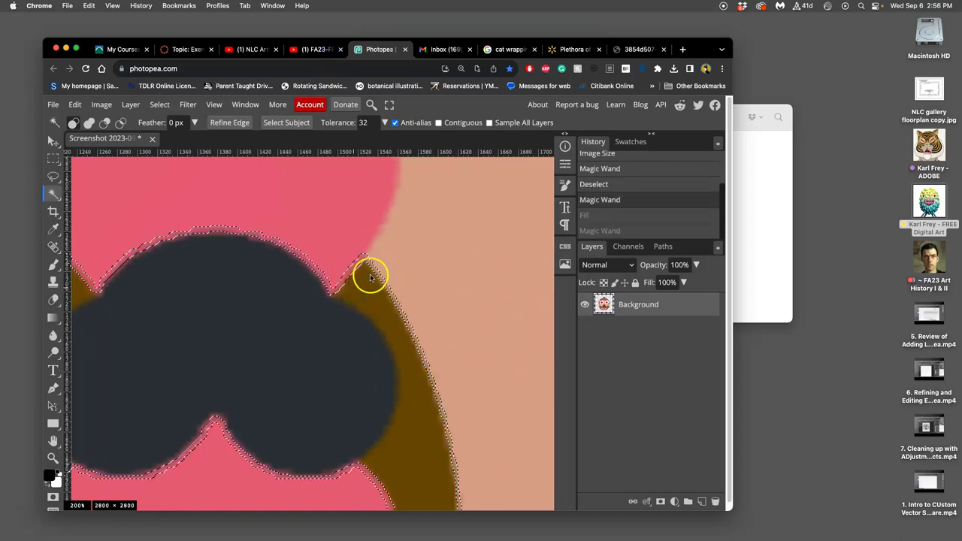
scroll(368, 277, "down", 8)
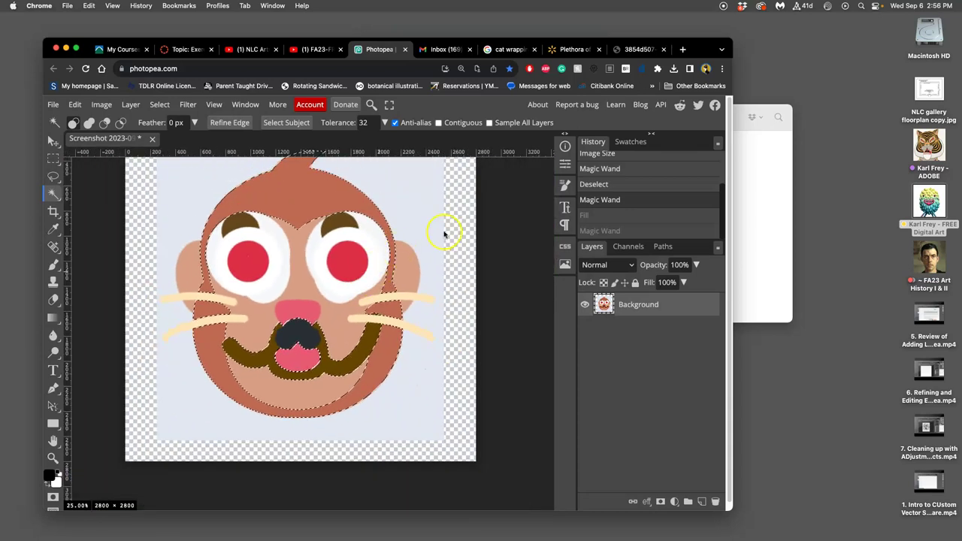
Reselect the light background and set the Shape tool to Custom Shape
left_click(443, 235)
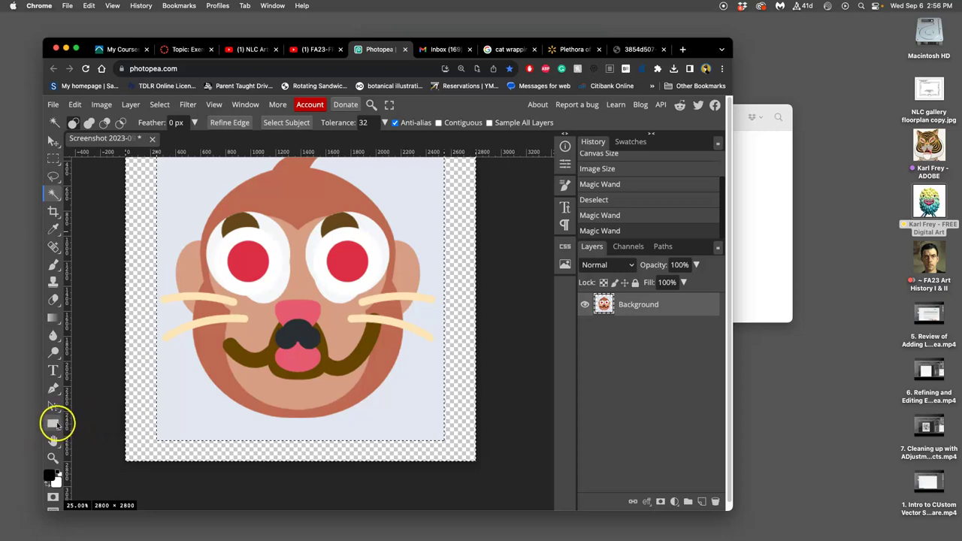
left_click(53, 422)
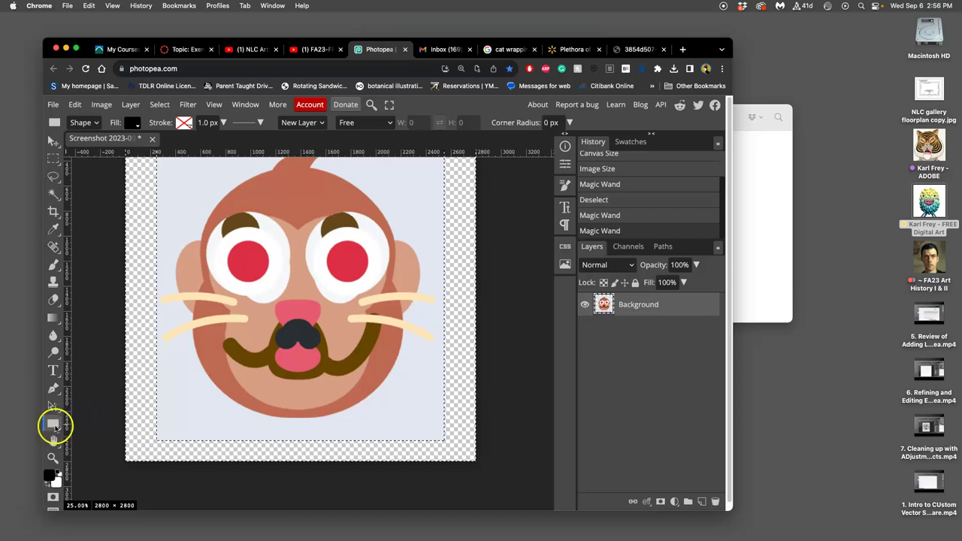
left_click(55, 424)
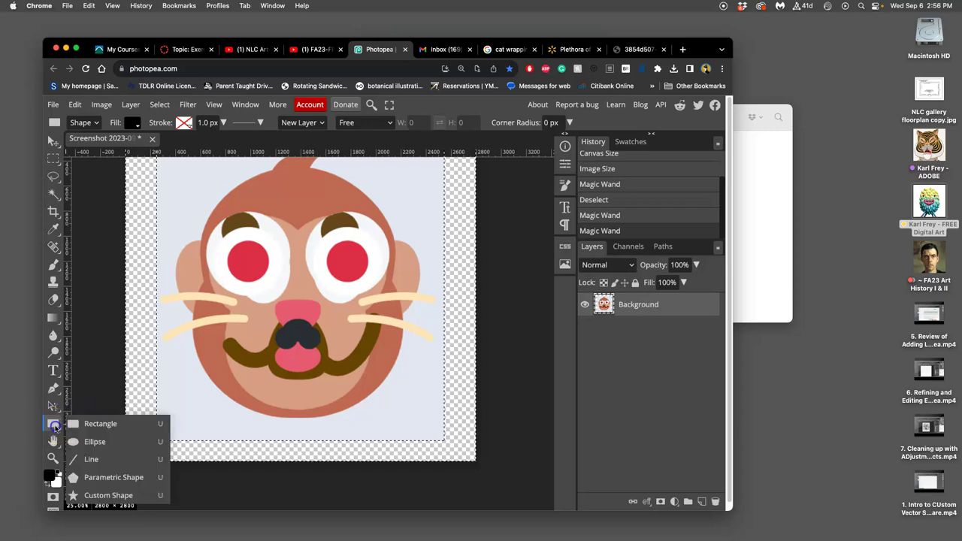
left_click(91, 477)
left_click(53, 422)
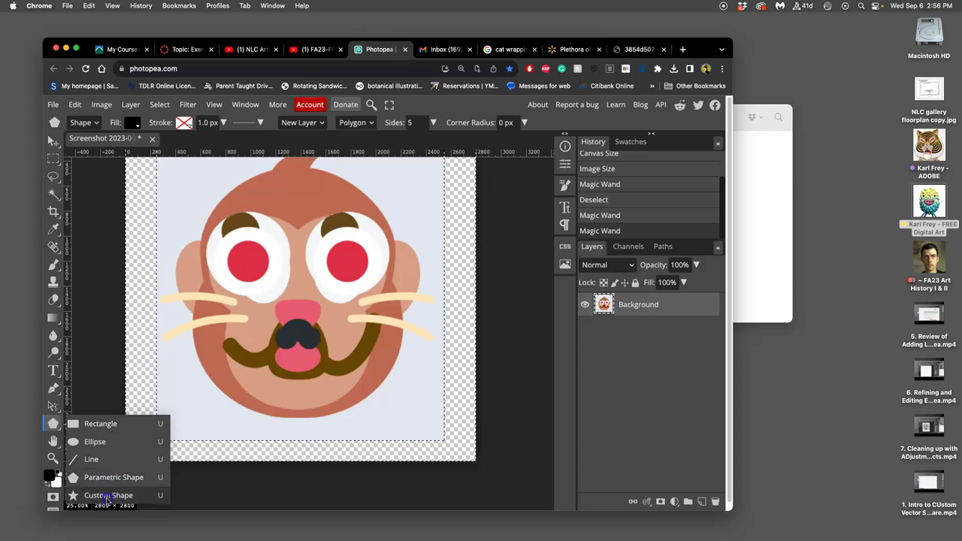
left_click(107, 495)
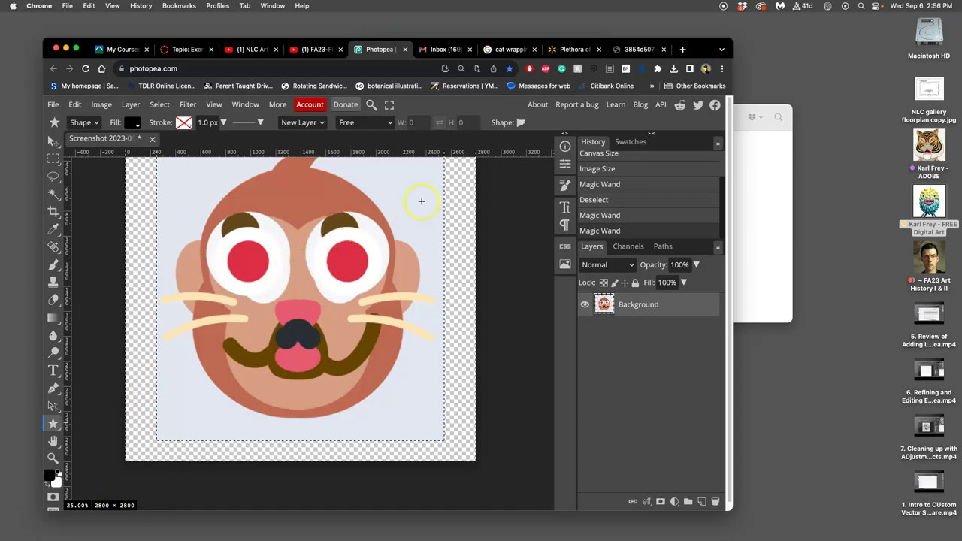
Scroll through the Custom Shape library and close it without picking a shape
left_click(520, 122)
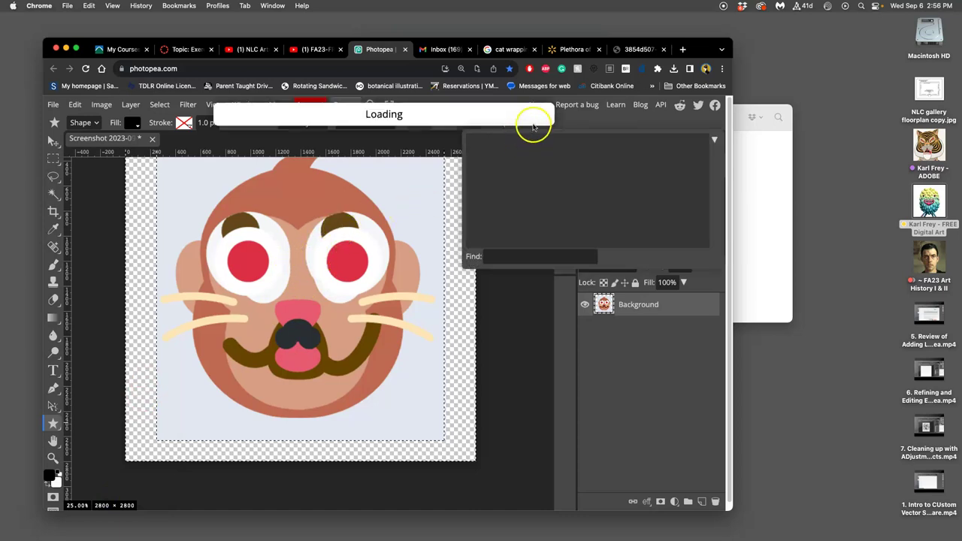
scroll(560, 184, "down", 3)
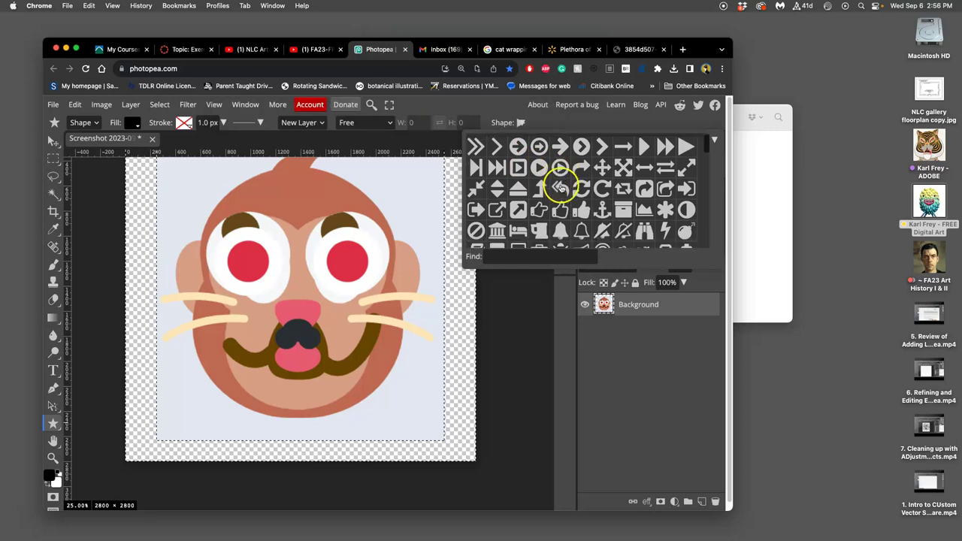
scroll(561, 185, "down", 10)
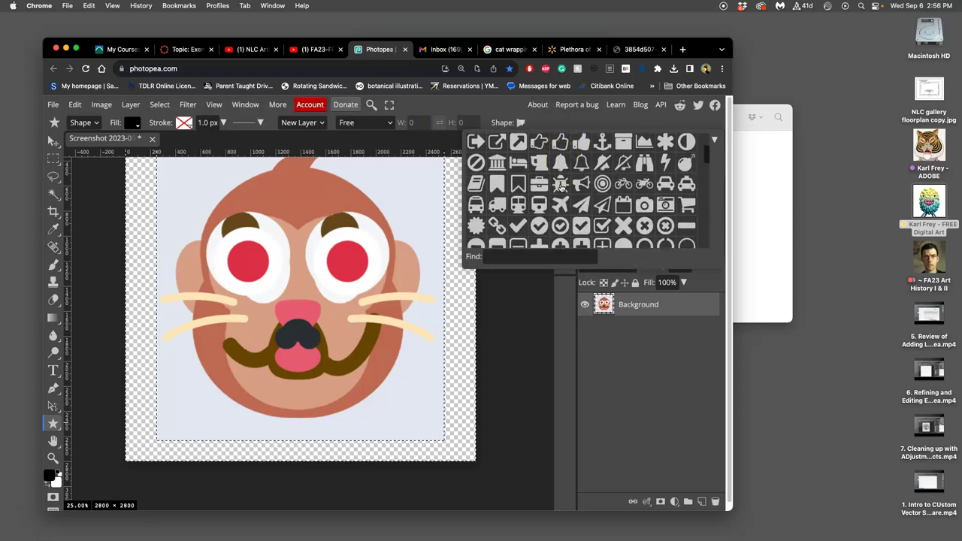
scroll(560, 188, "down", 10)
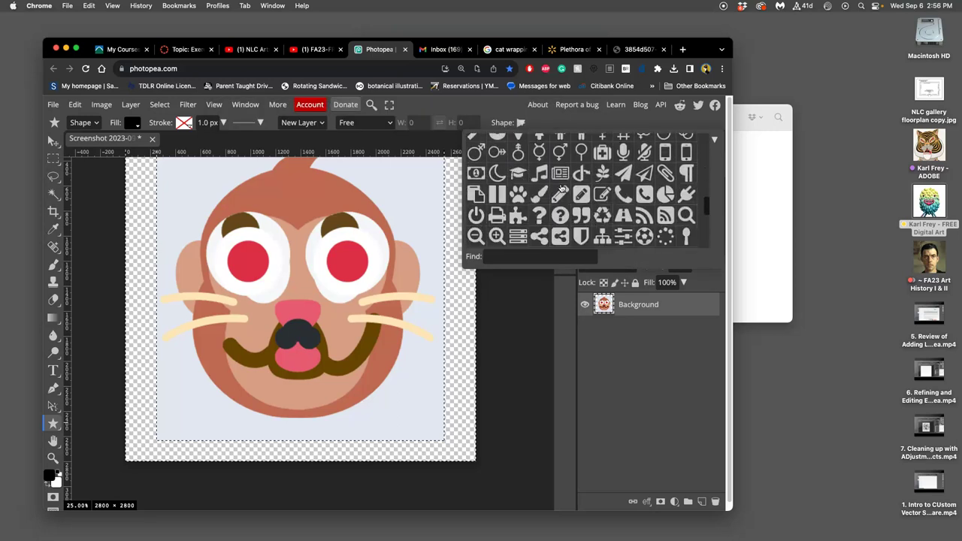
scroll(560, 188, "down", 8)
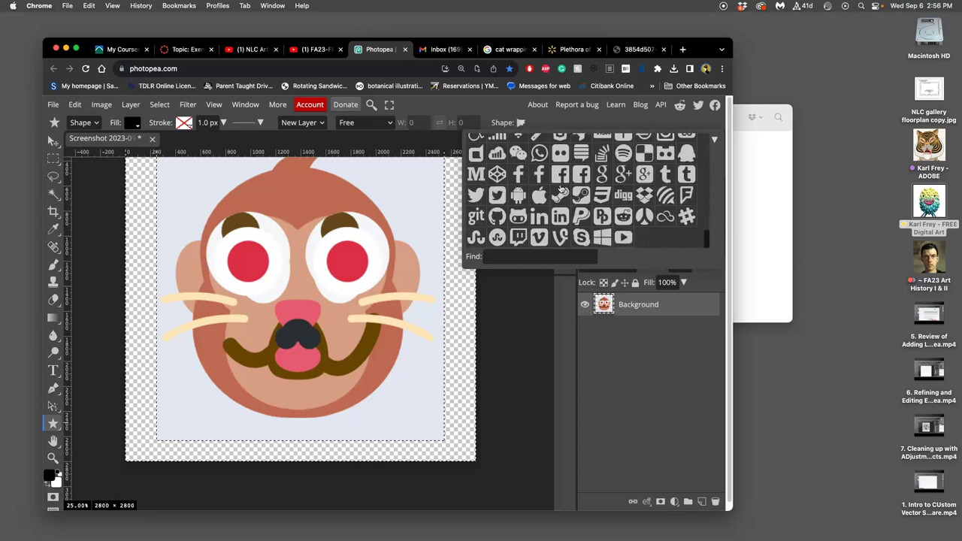
scroll(560, 187, "up", 10)
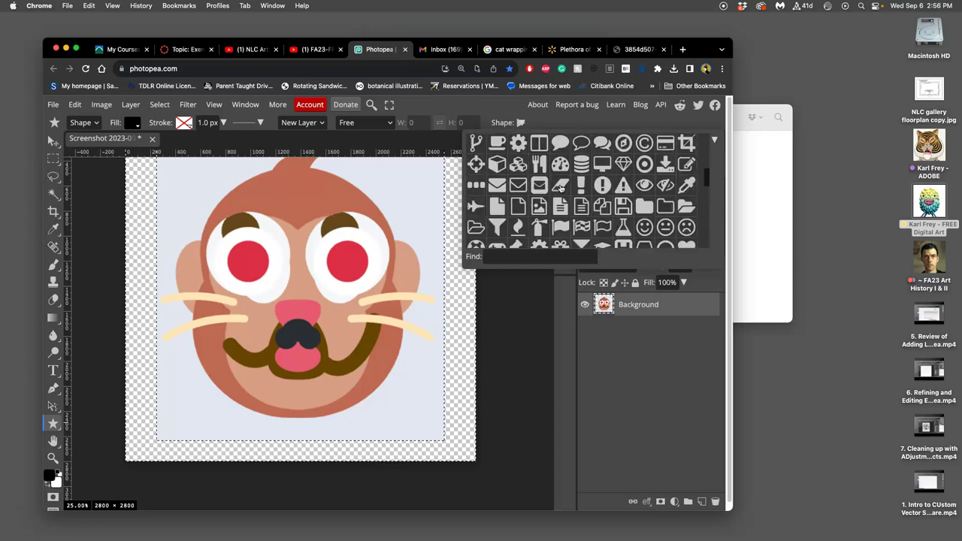
scroll(560, 188, "up", 5)
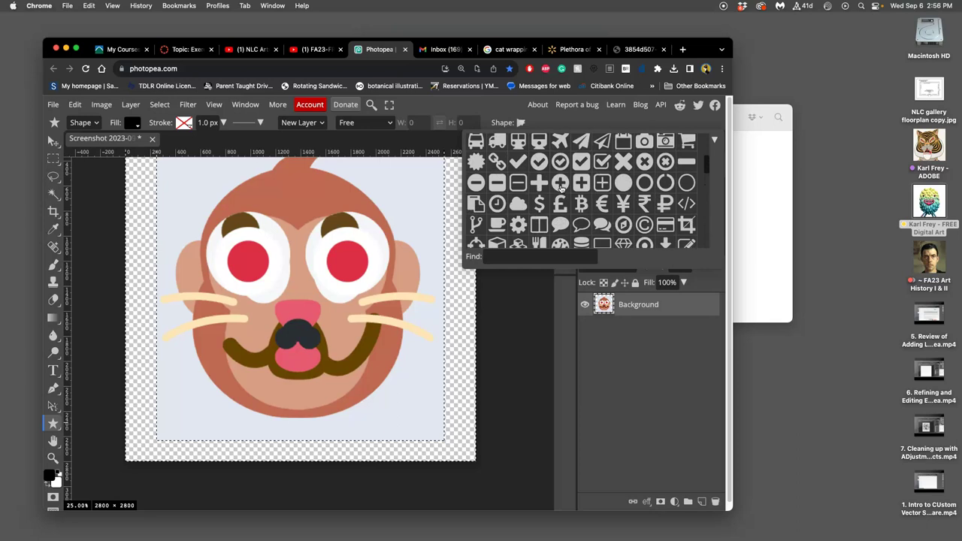
scroll(560, 188, "up", 6)
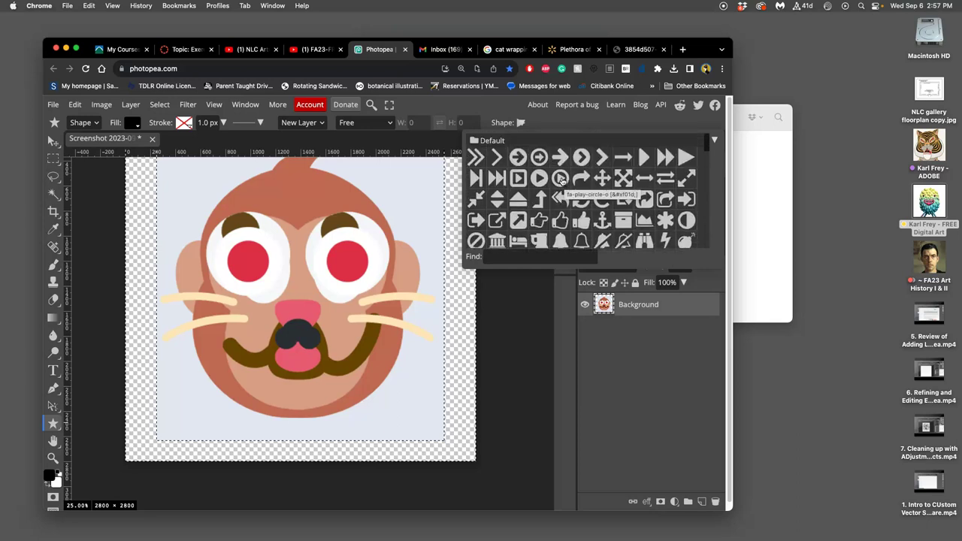
left_click(55, 178)
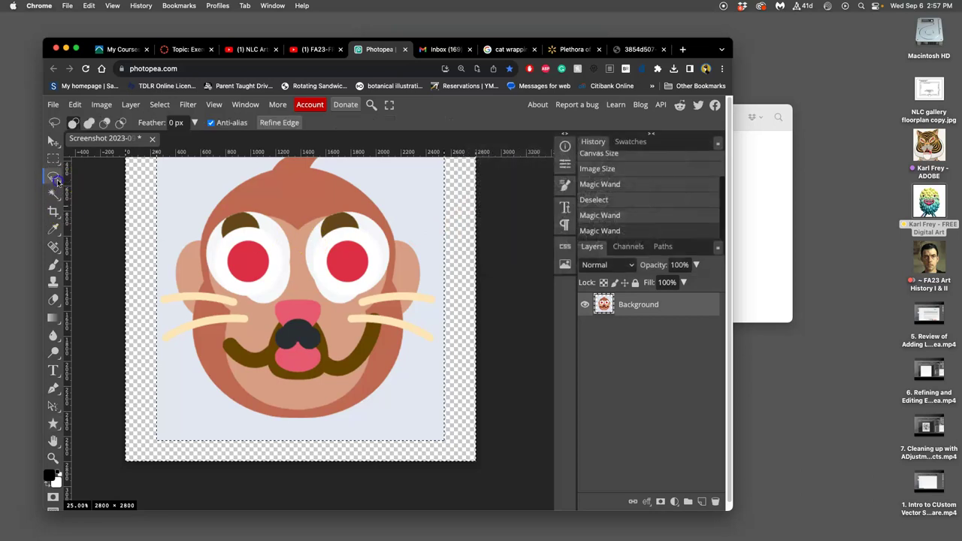
Deselect, switch to the Ellipse tool, and draw a large black ellipse over the face
left_click(111, 200)
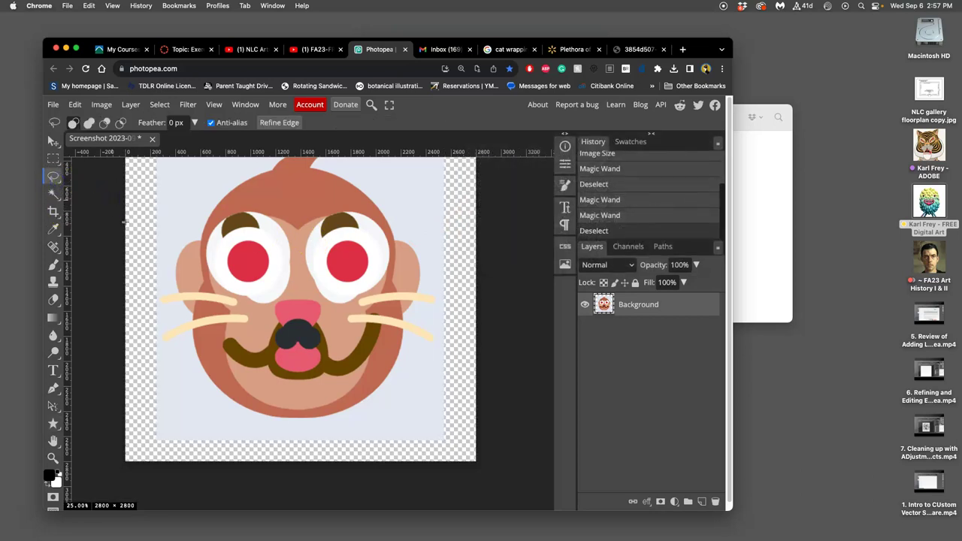
left_click(53, 425)
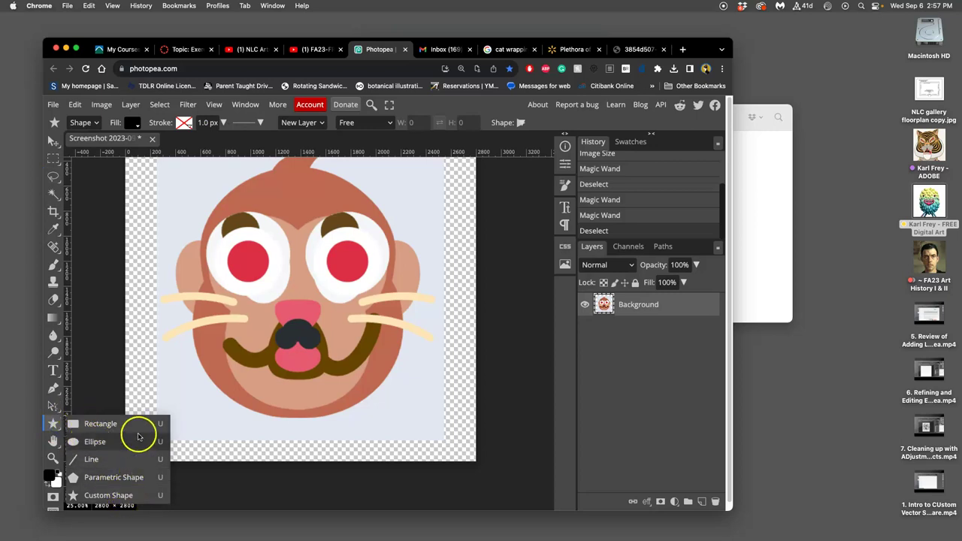
left_click(96, 442)
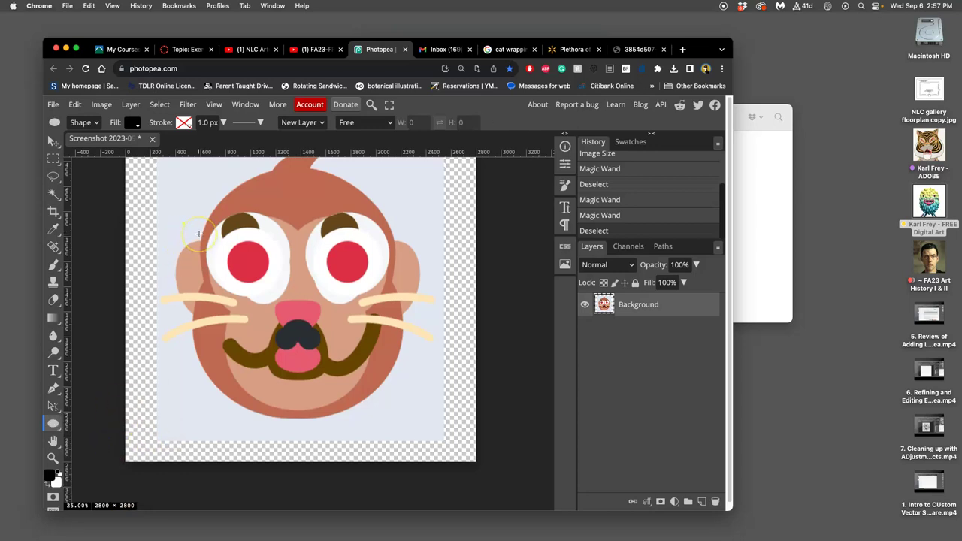
left_click_drag(730, 507, 780, 538)
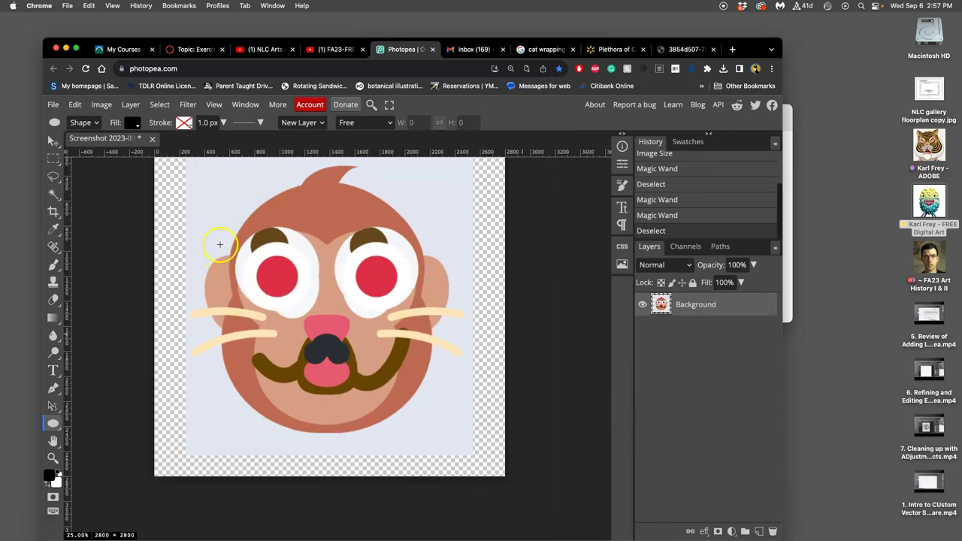
left_click_drag(213, 225, 432, 415)
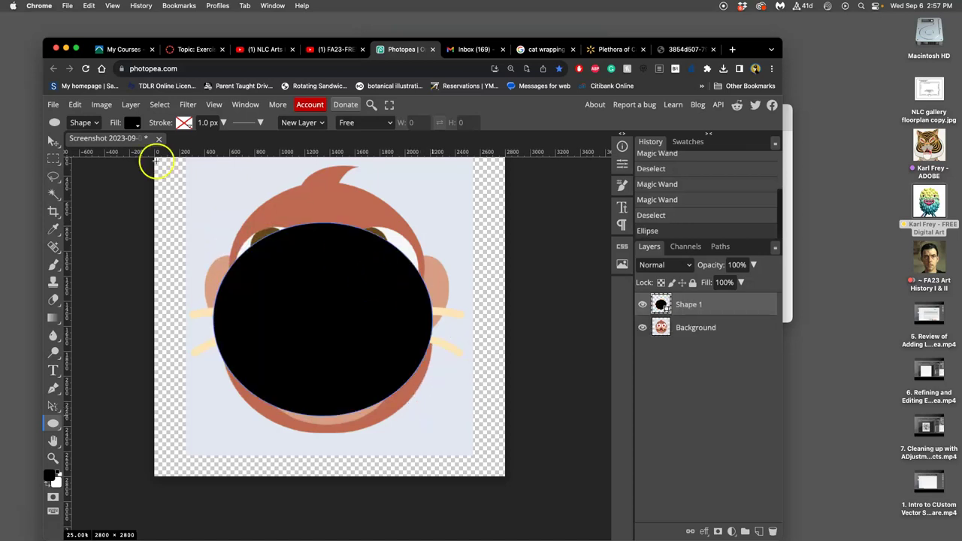
Move the ellipse lower and reshape it with a Free Transform distort
left_click(53, 142)
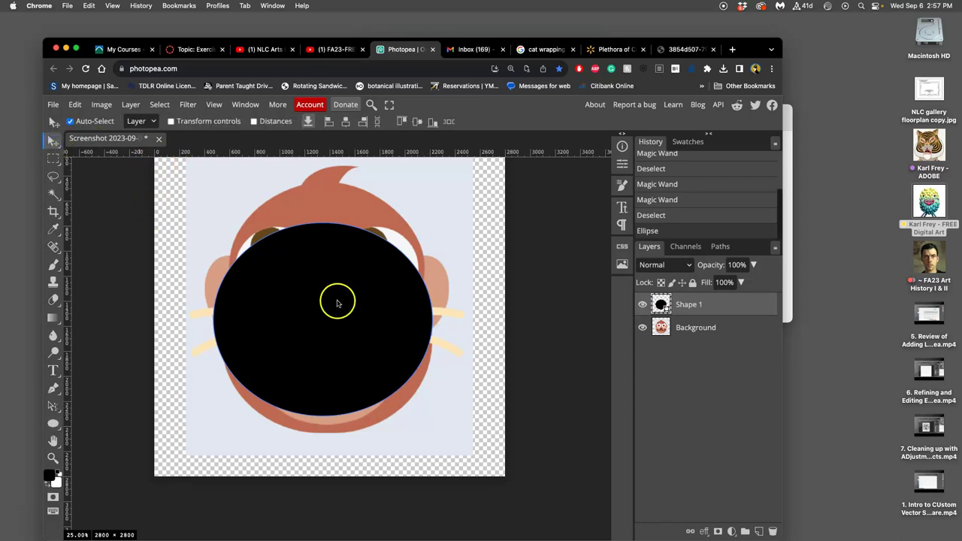
left_click_drag(337, 296, 340, 319)
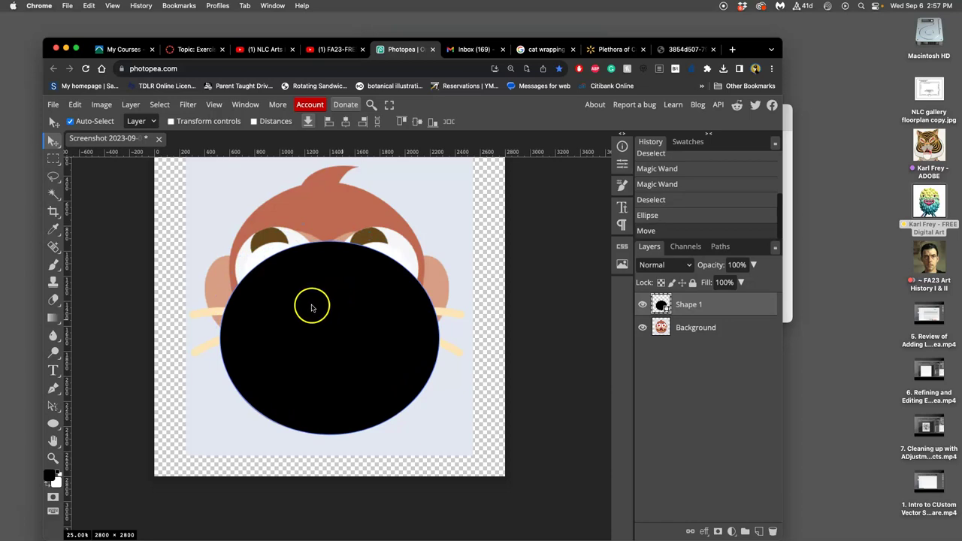
left_click(75, 105)
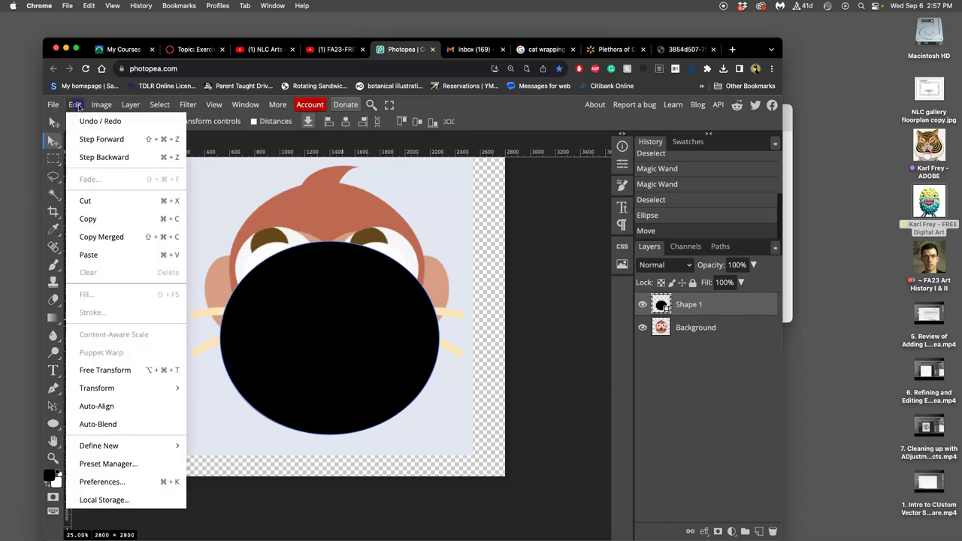
left_click(114, 370)
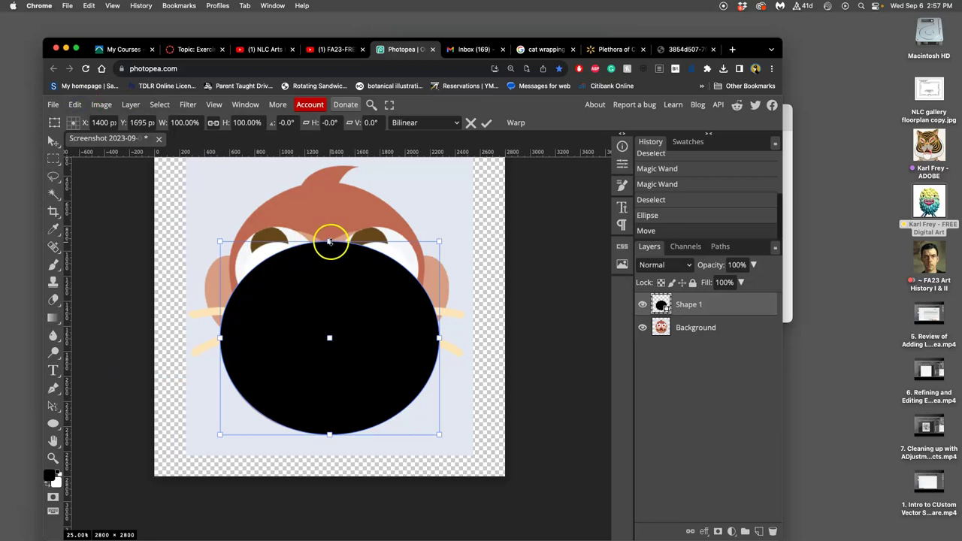
mouse_move(329, 241)
left_mouse_down()
mouse_move(326, 275)
mouse_move(324, 225)
mouse_move(318, 279)
mouse_move(324, 254)
left_mouse_up()
right_click(328, 302)
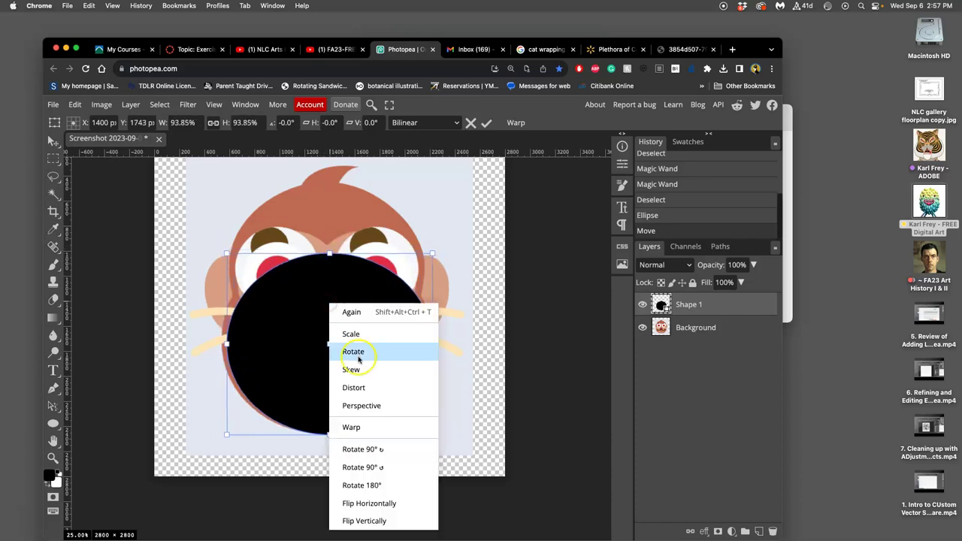
left_click(355, 389)
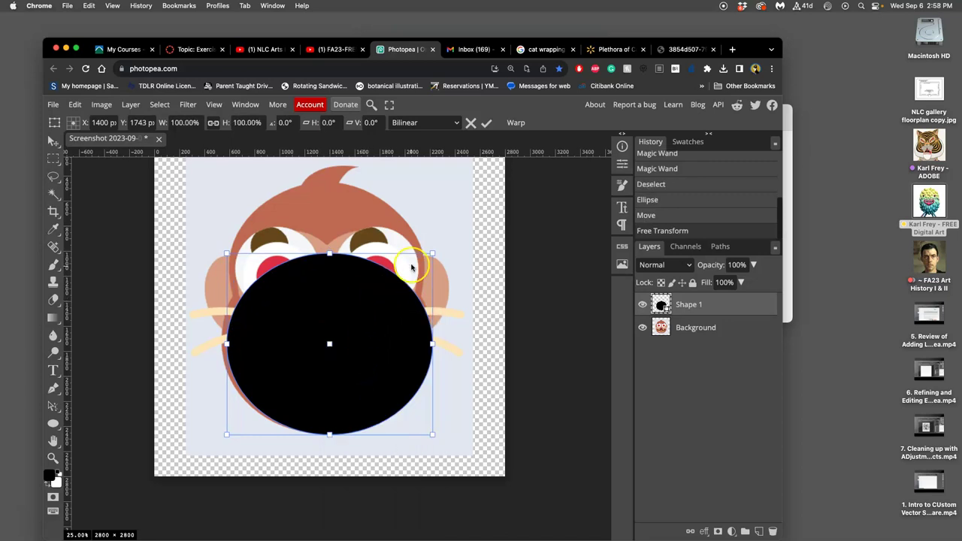
mouse_move(433, 253)
left_mouse_down()
mouse_move(408, 271)
mouse_move(470, 251)
mouse_move(309, 271)
mouse_move(275, 343)
mouse_move(384, 257)
mouse_move(426, 238)
mouse_move(432, 253)
left_mouse_up()
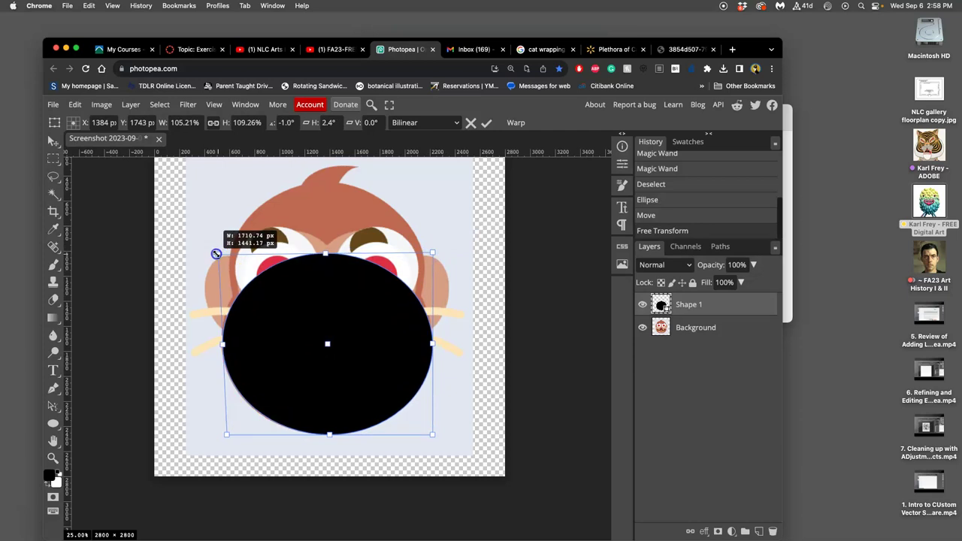
left_click_drag(216, 254, 214, 250)
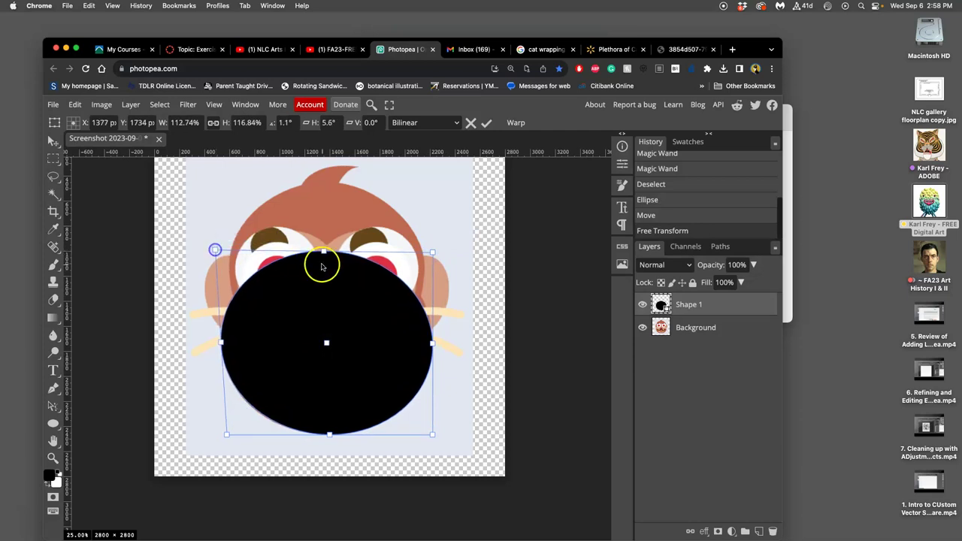
key("Return")
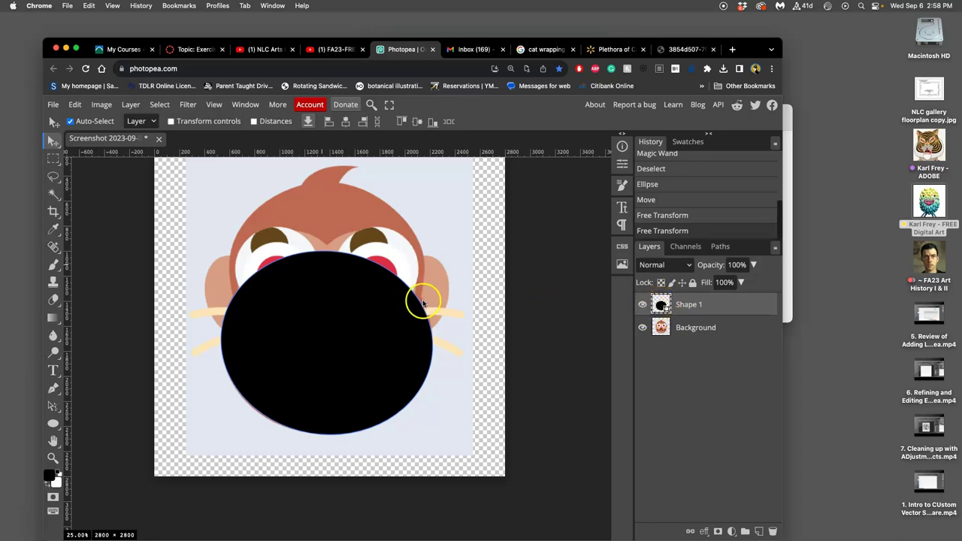
Check the Emoji Maker site for reference, then select the Shape 1 layer
key("super+shift+t")
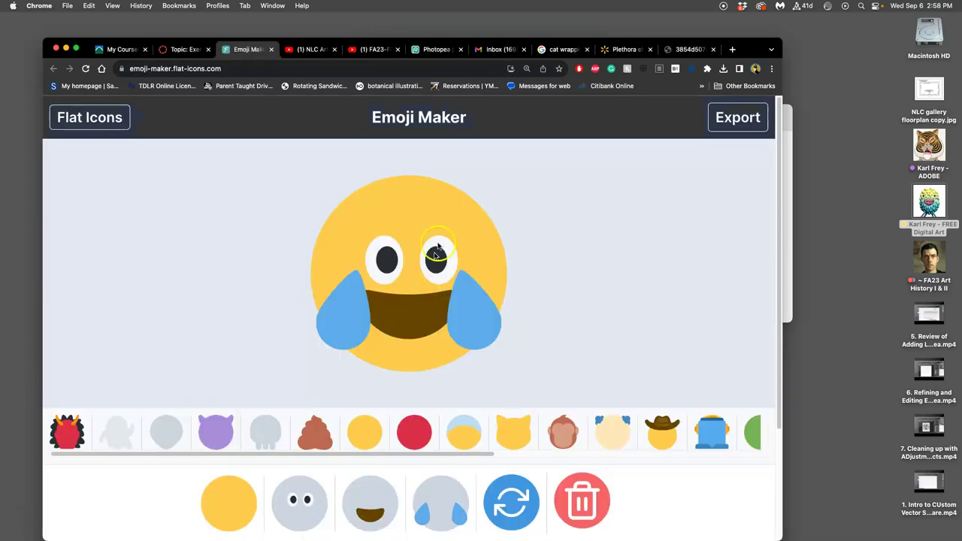
left_click(438, 49)
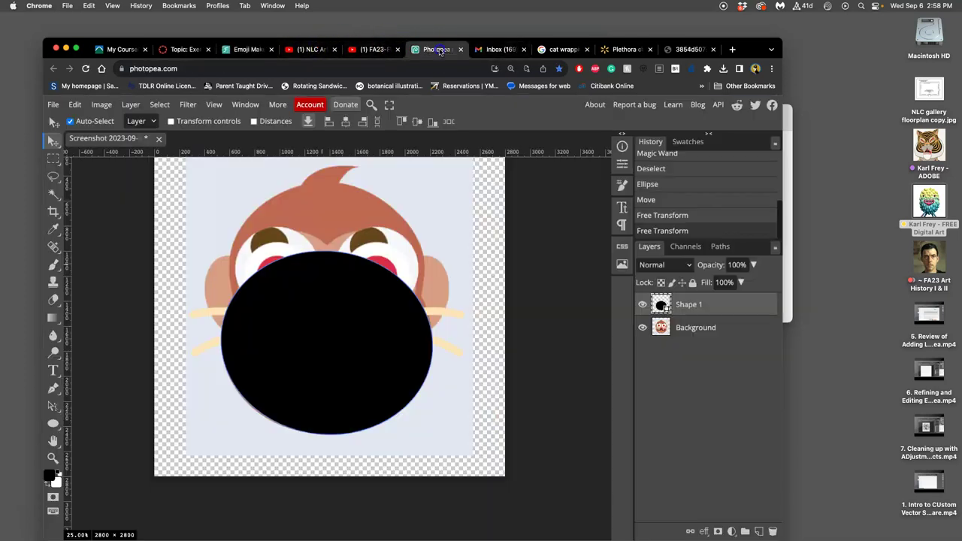
left_click(74, 104)
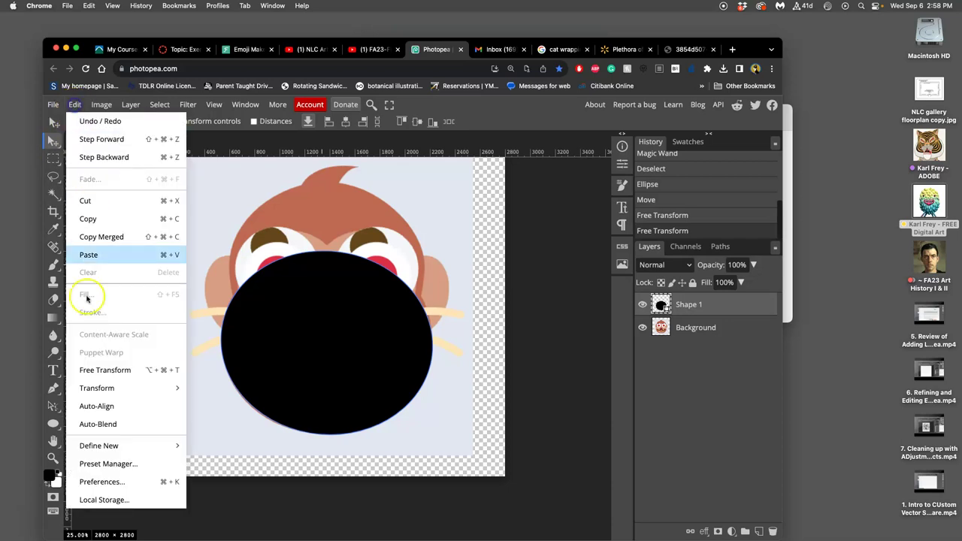
left_click(106, 385)
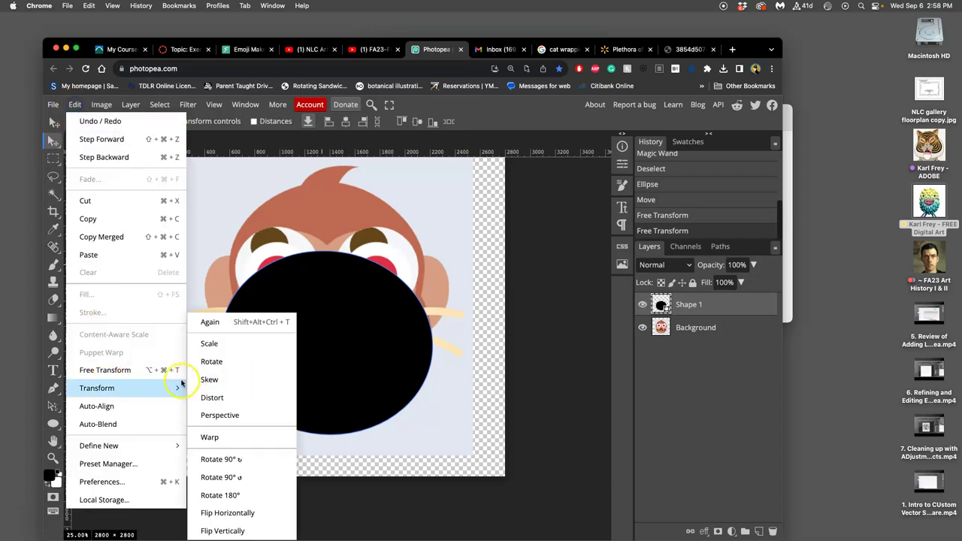
left_click(522, 317)
left_click(683, 308)
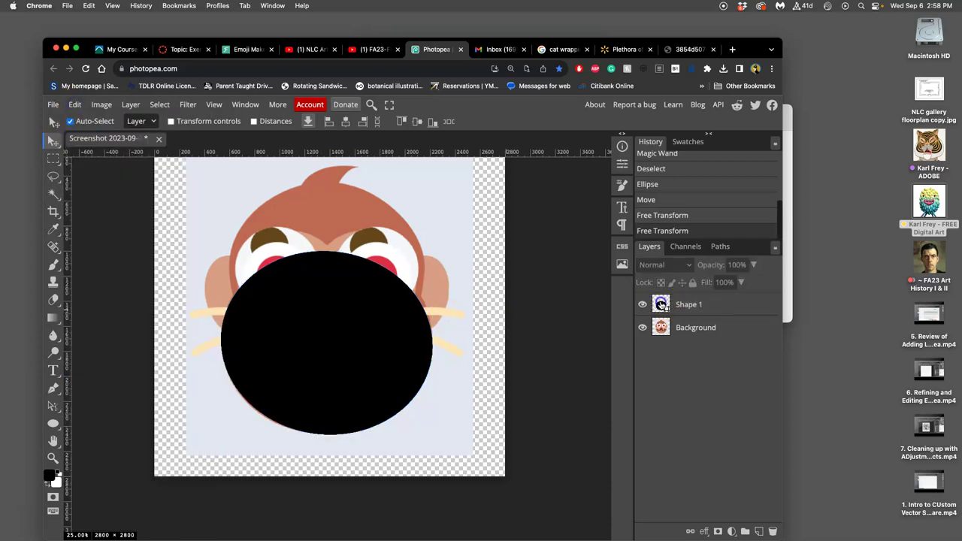
Set the large ellipse's fill to near-black #171615, then hide Shape 1 to reveal the monkey face
double_click(660, 305)
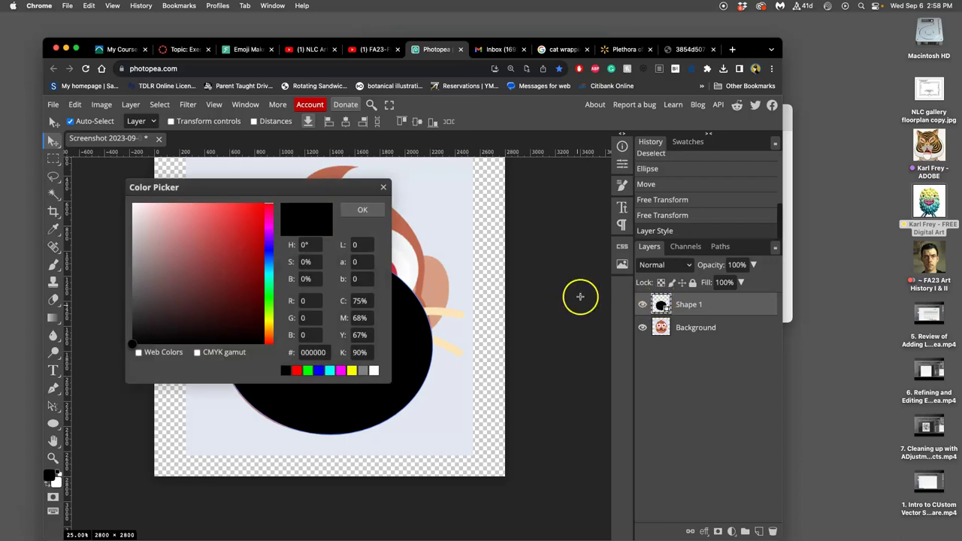
left_click_drag(237, 190, 551, 184)
left_click_drag(589, 295, 582, 315)
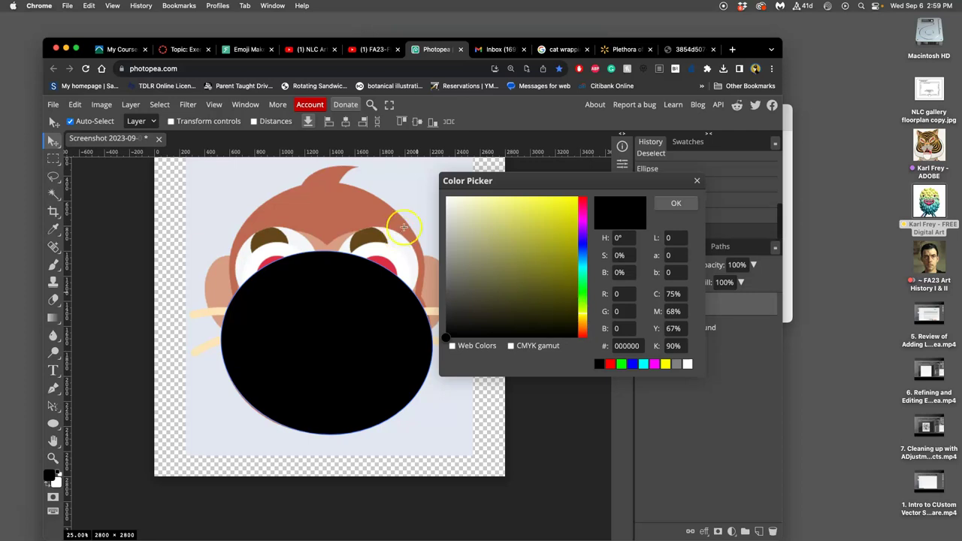
left_click(310, 215)
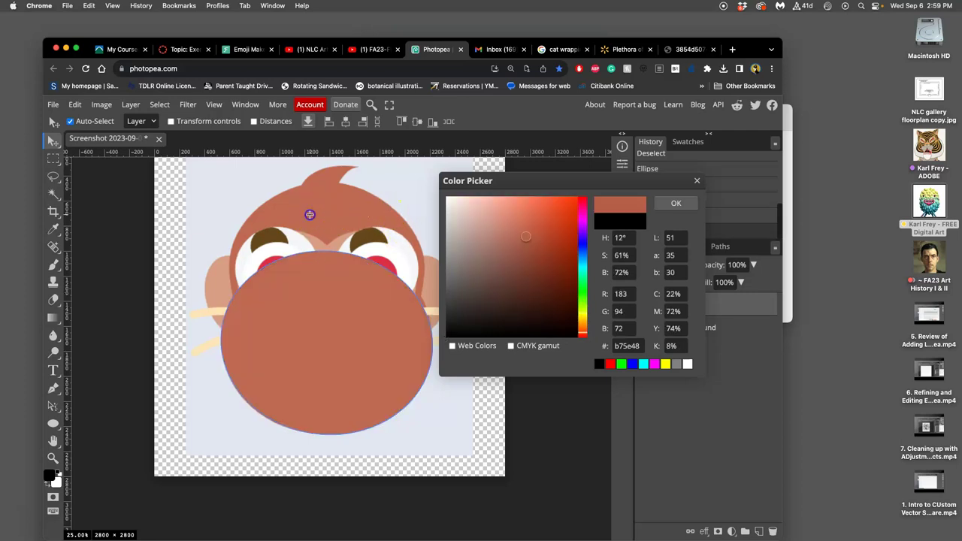
left_click(379, 261)
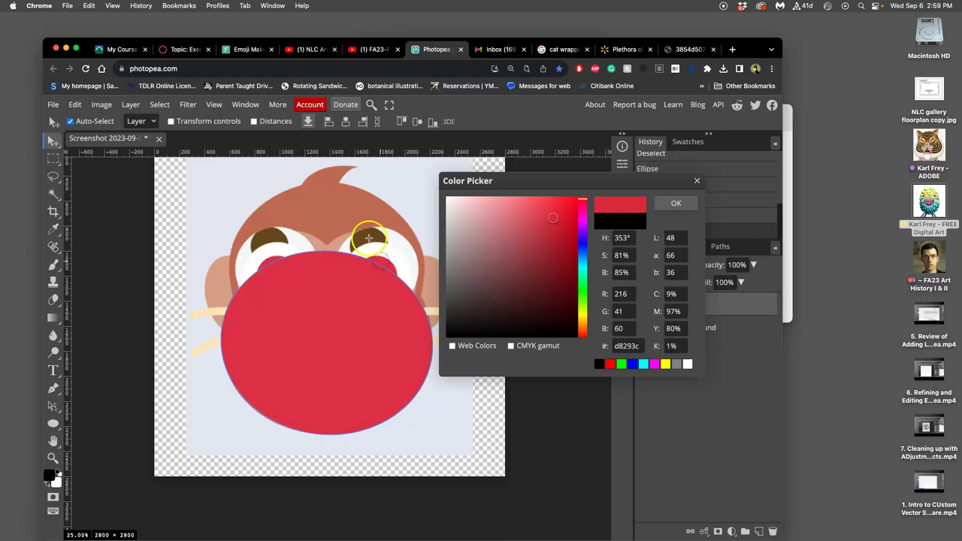
left_click(368, 239)
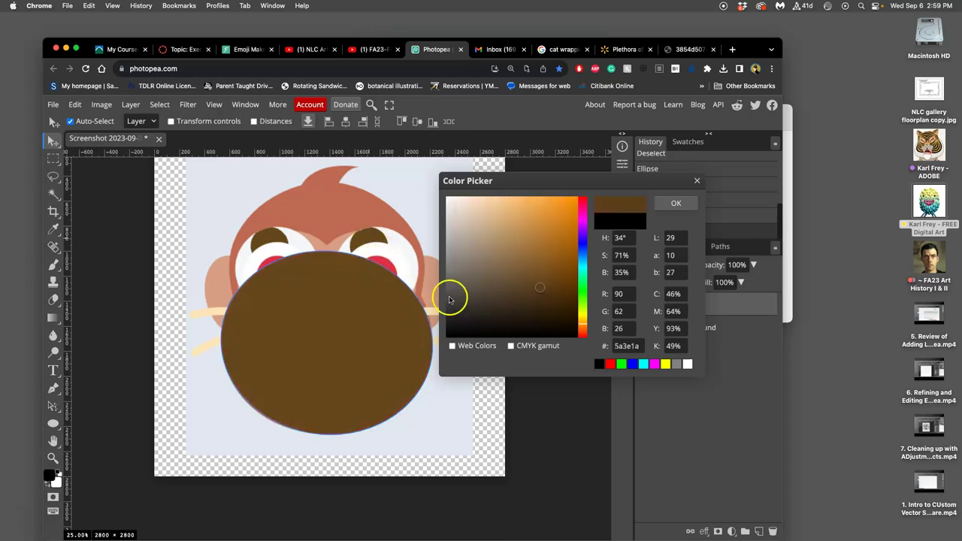
left_click_drag(463, 303, 461, 326)
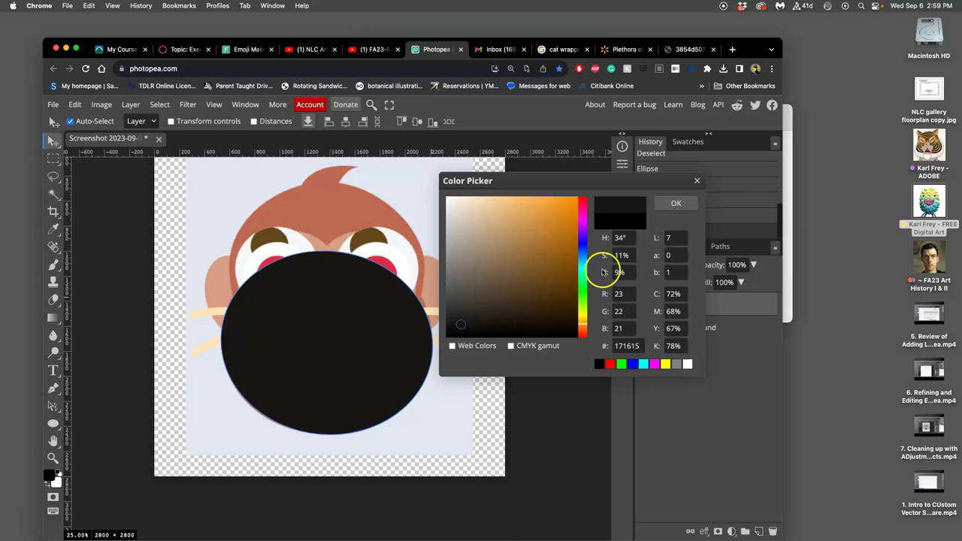
left_click(679, 201)
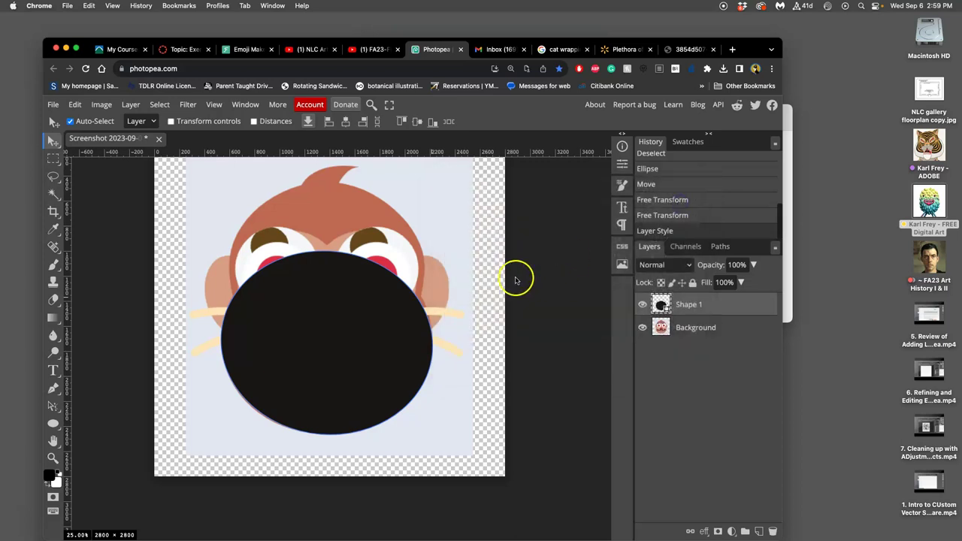
left_click(643, 305)
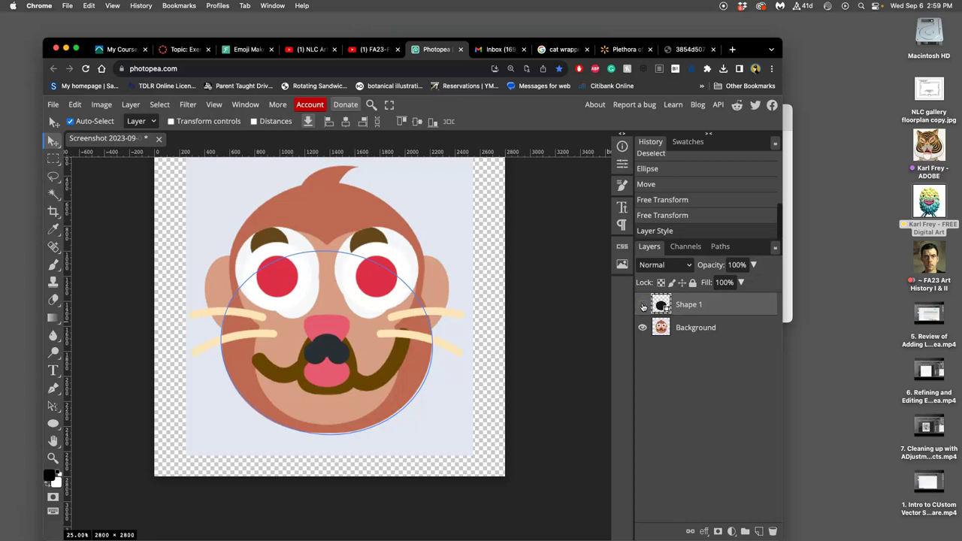
Show Shape 1 again, duplicate the Background layer, and move the copy above Shape 1
left_click(641, 304)
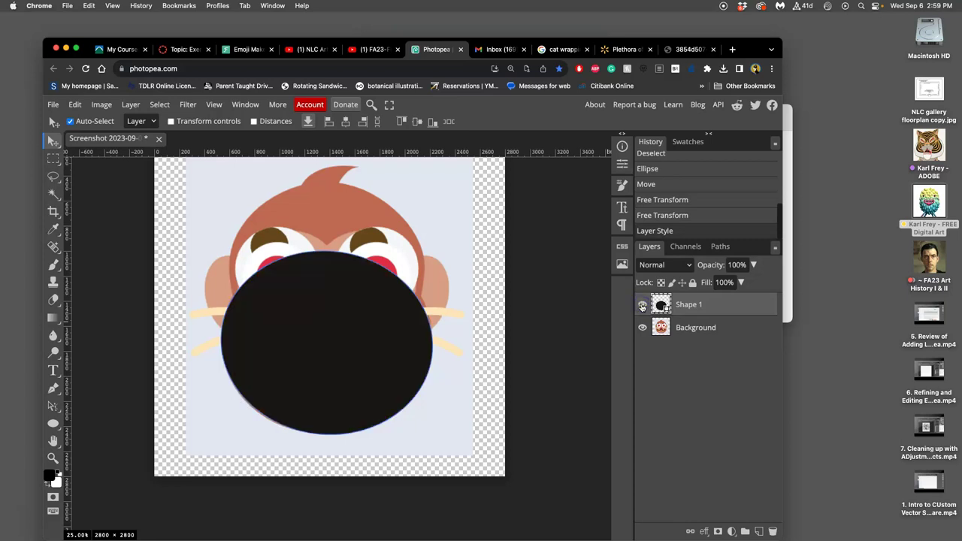
left_click(687, 328)
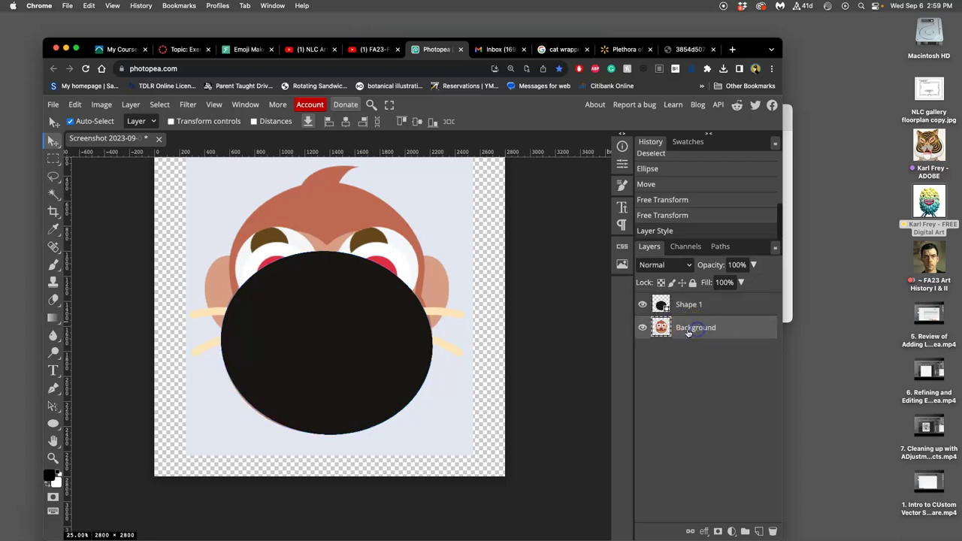
left_click(692, 319)
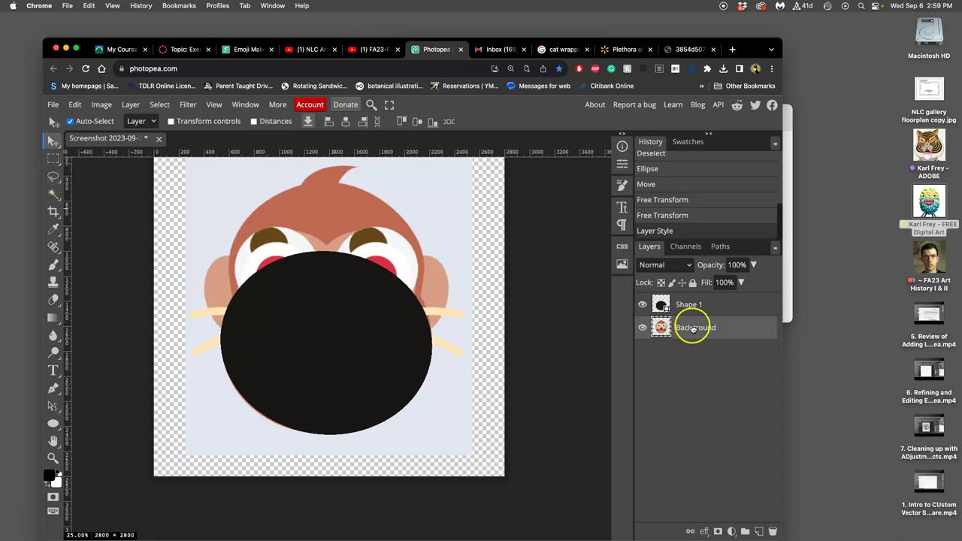
key("super+j")
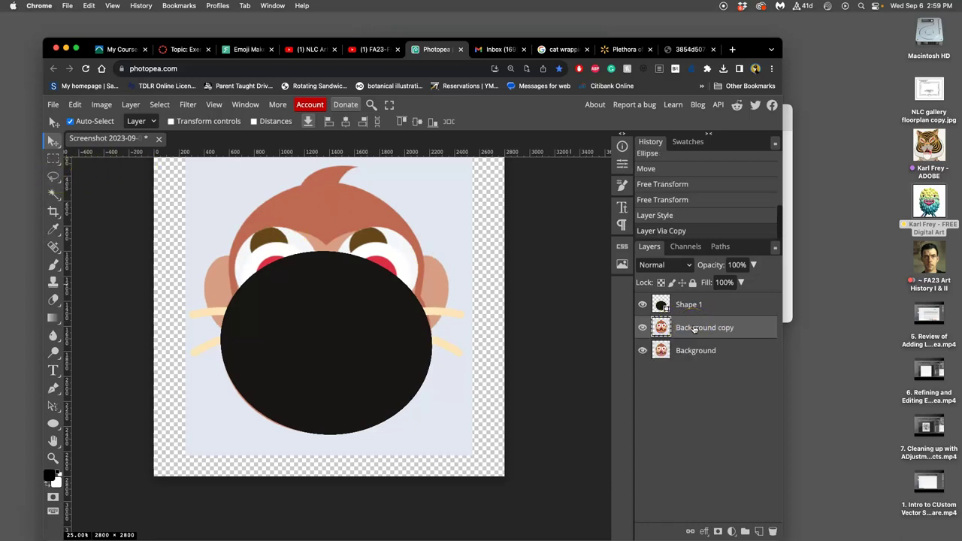
left_click(688, 327)
left_click_drag(678, 331, 682, 298)
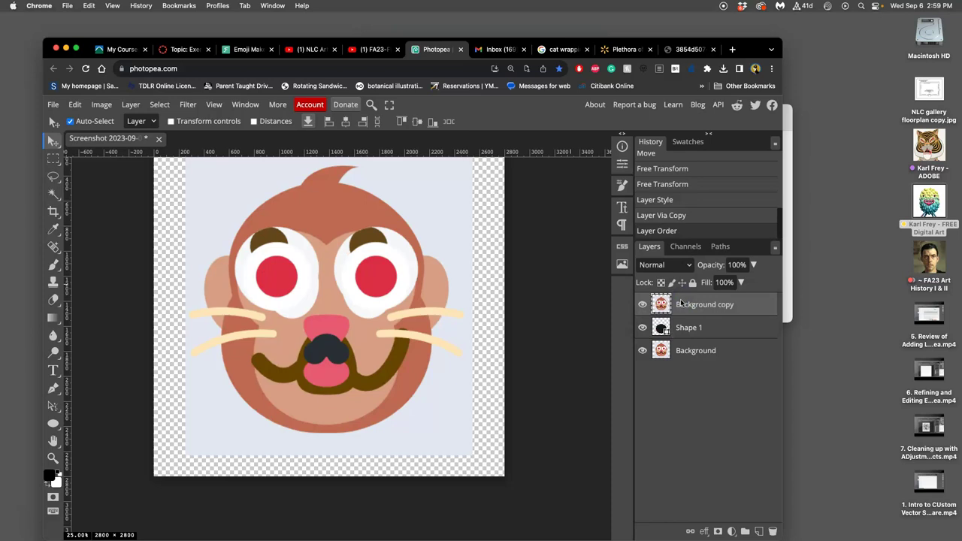
Set the Background copy to 25% opacity and lock it as a tracing guide
left_click(752, 265)
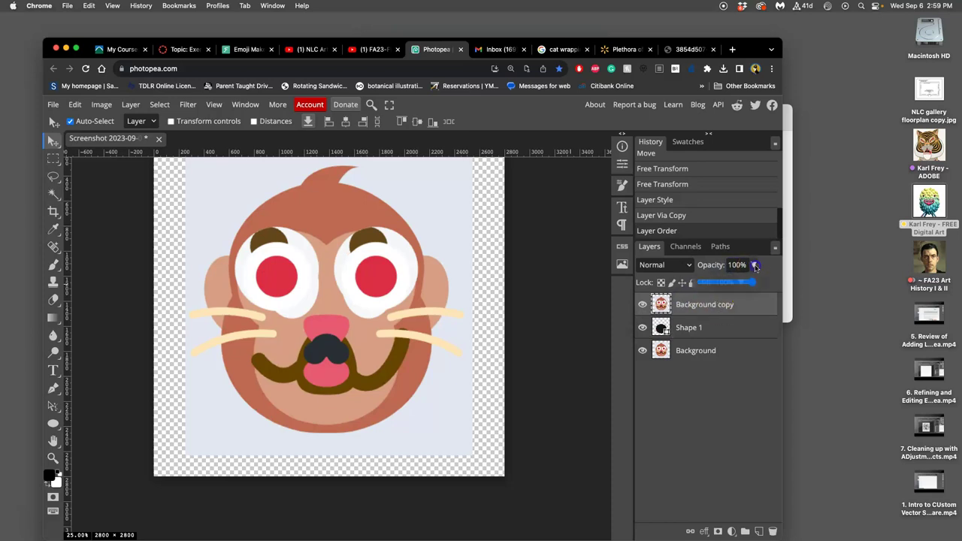
left_click_drag(753, 283, 713, 286)
left_click(742, 316)
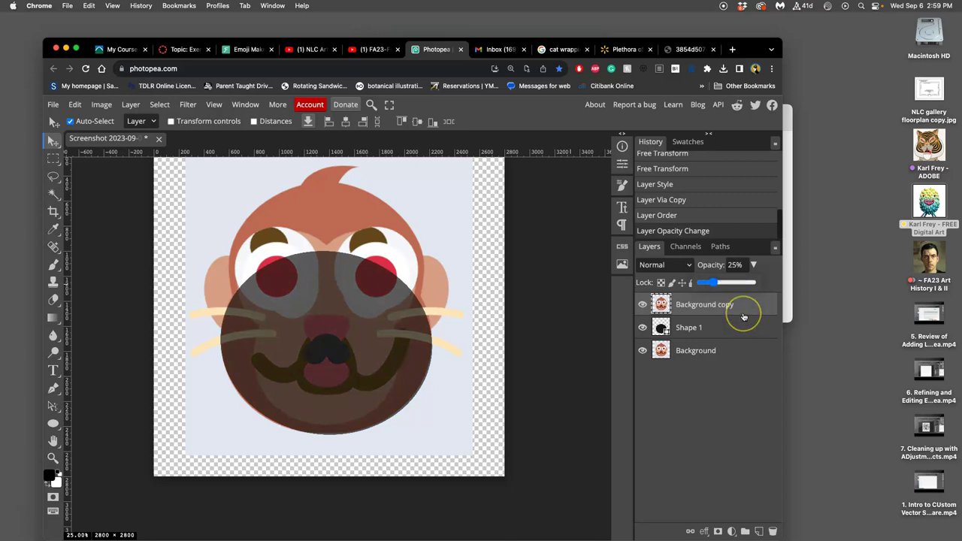
left_click(712, 298)
left_click_drag(710, 298, 768, 281)
left_click(693, 283)
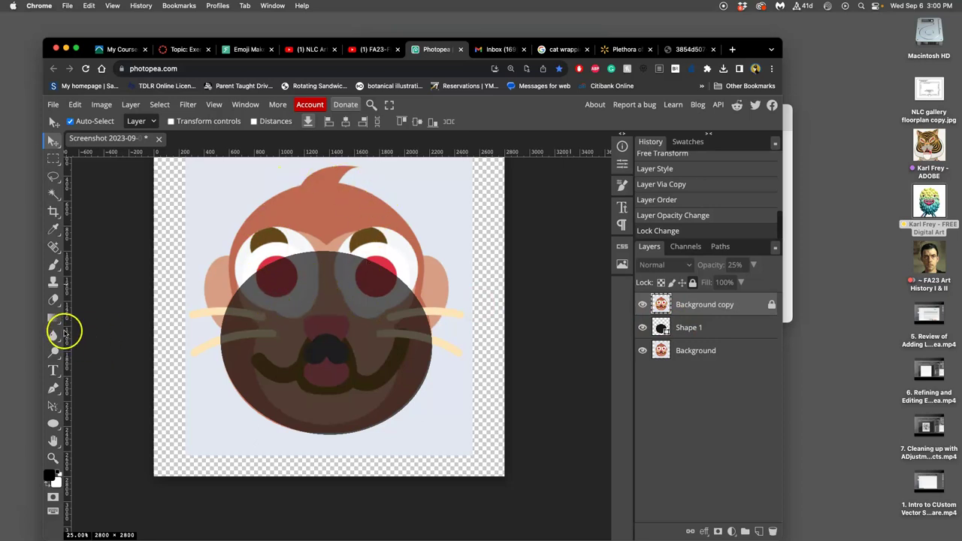
Draw a circle over the monkey's upper head and nudge it slightly right and down
left_click(53, 423)
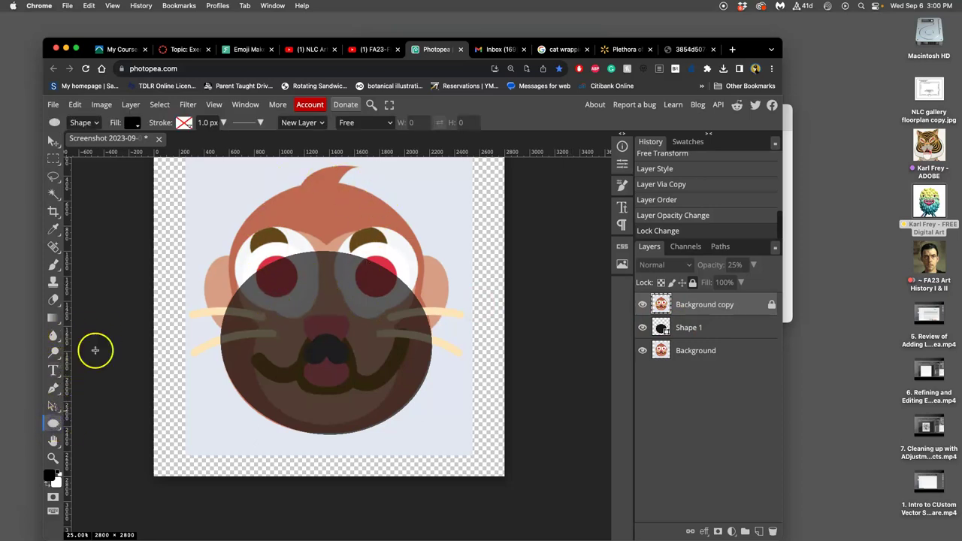
left_click_drag(225, 173, 415, 356)
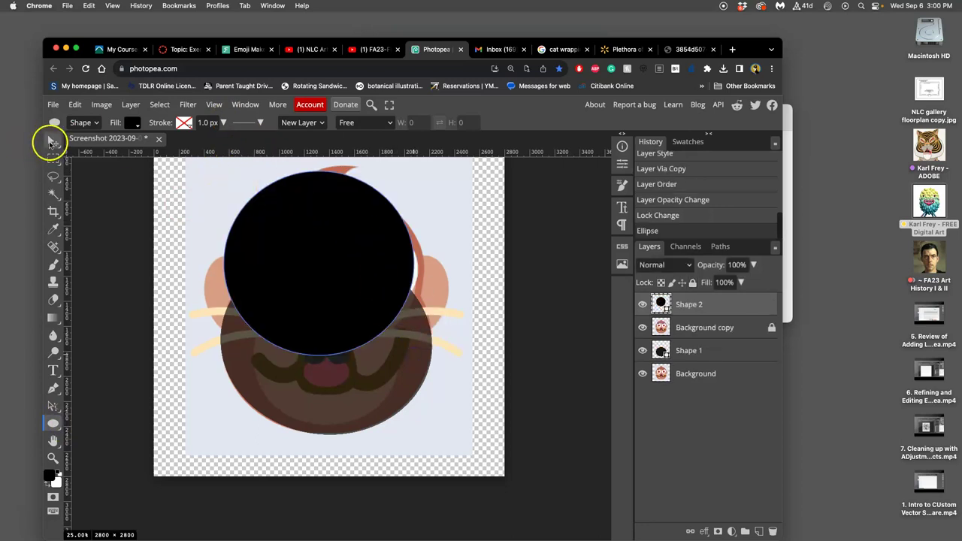
left_click(53, 142)
mouse_move(292, 221)
left_mouse_down()
mouse_move(310, 235)
mouse_move(297, 231)
left_mouse_up()
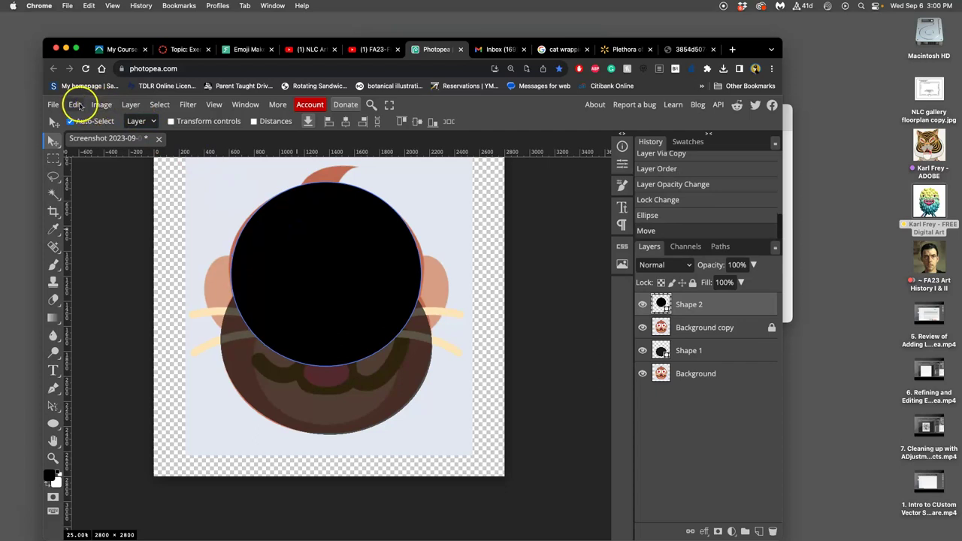
Free-transform the circle to about 103% and move Shape 2 below the Background copy guide
left_click(75, 104)
left_click(112, 369)
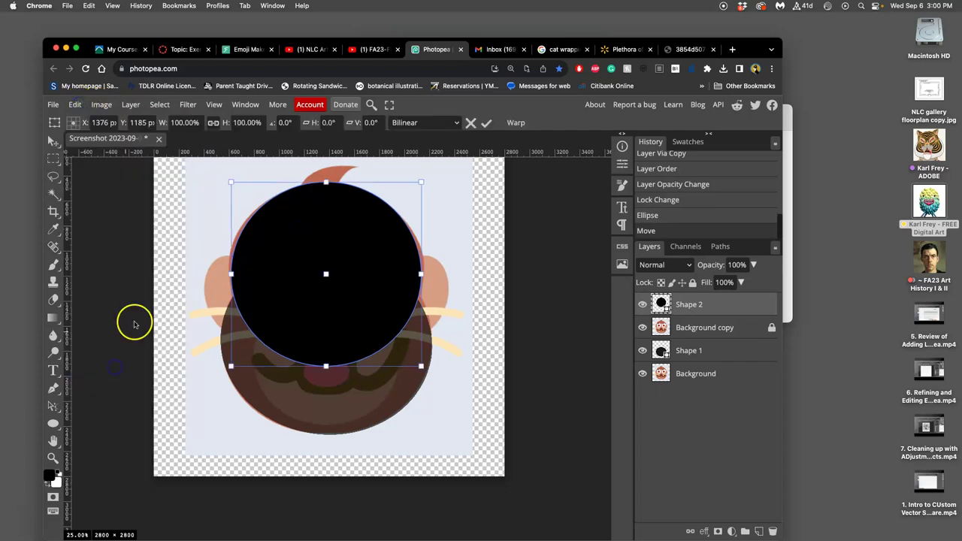
left_click_drag(232, 274, 227, 275)
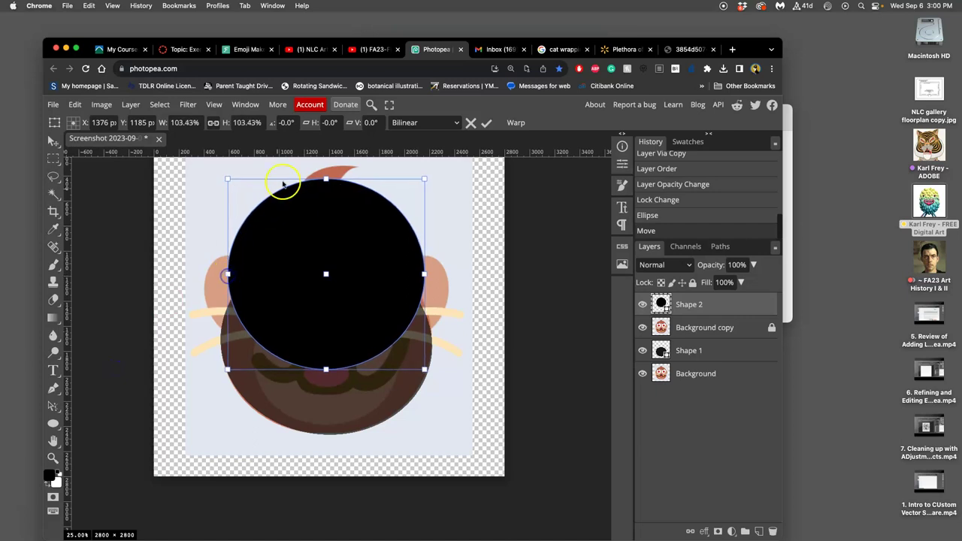
left_click_drag(326, 180, 325, 182)
key("Return")
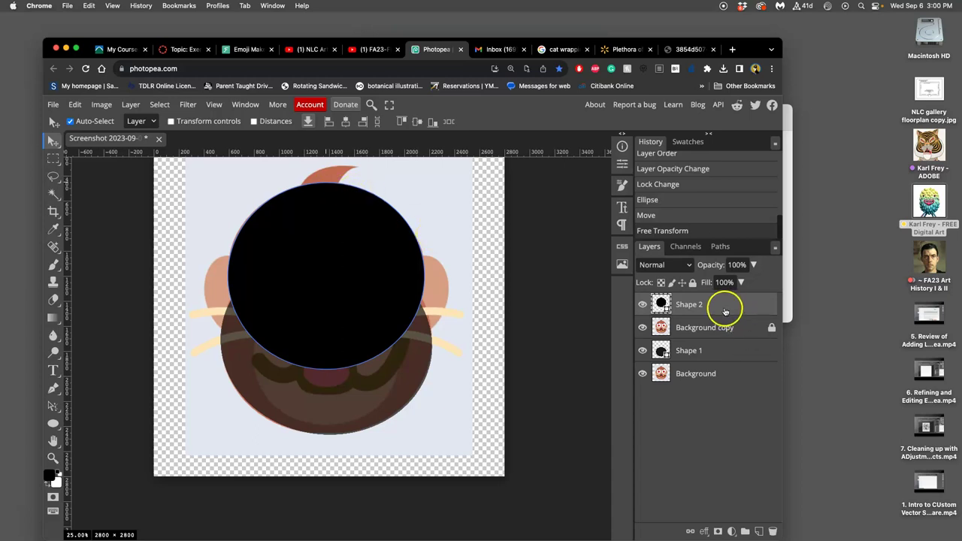
left_click_drag(725, 307, 721, 331)
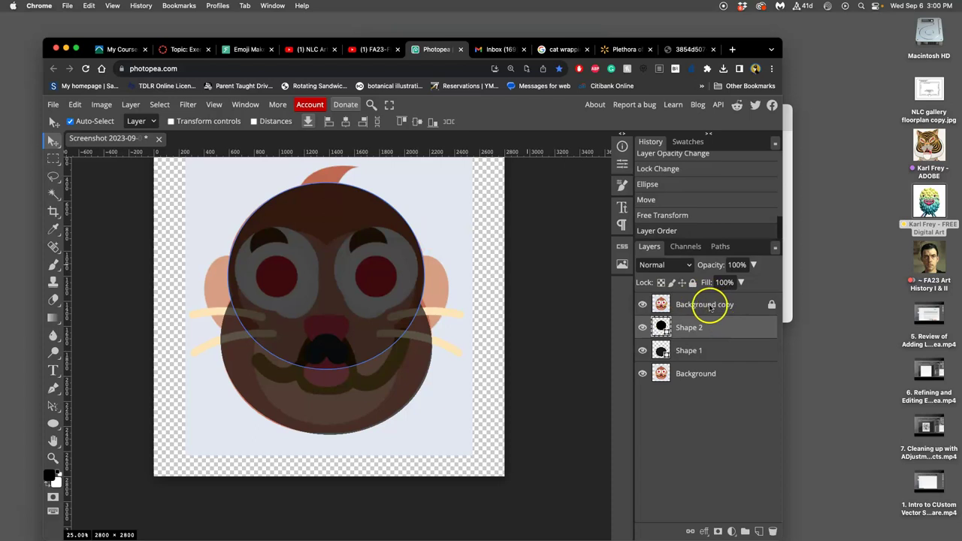
Compare the new circle with and without the monkey guide, leaving the guide hidden
left_click(642, 305)
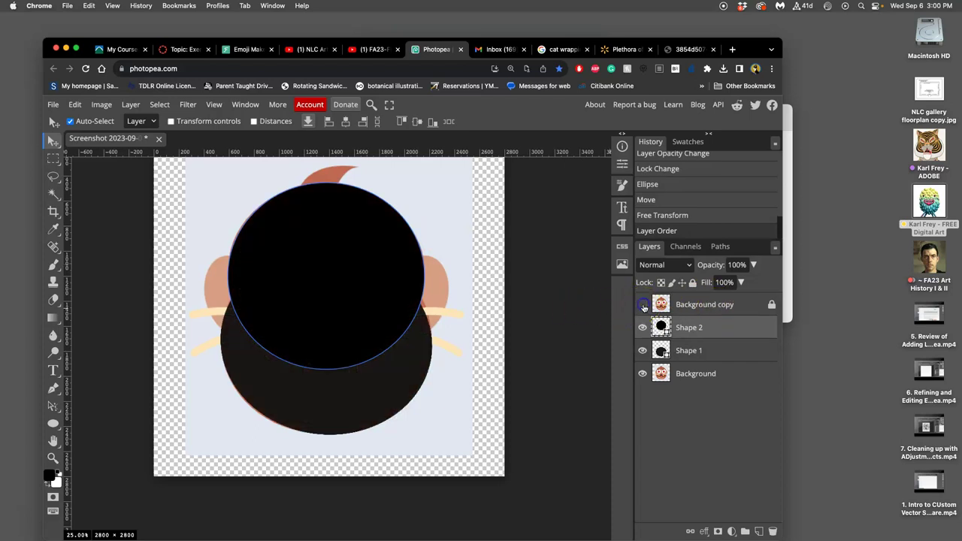
left_click(642, 305)
left_click(643, 305)
left_click(643, 305)
left_click(642, 305)
left_click(642, 305)
left_click(642, 305)
left_click(643, 304)
left_click(643, 305)
left_click(642, 305)
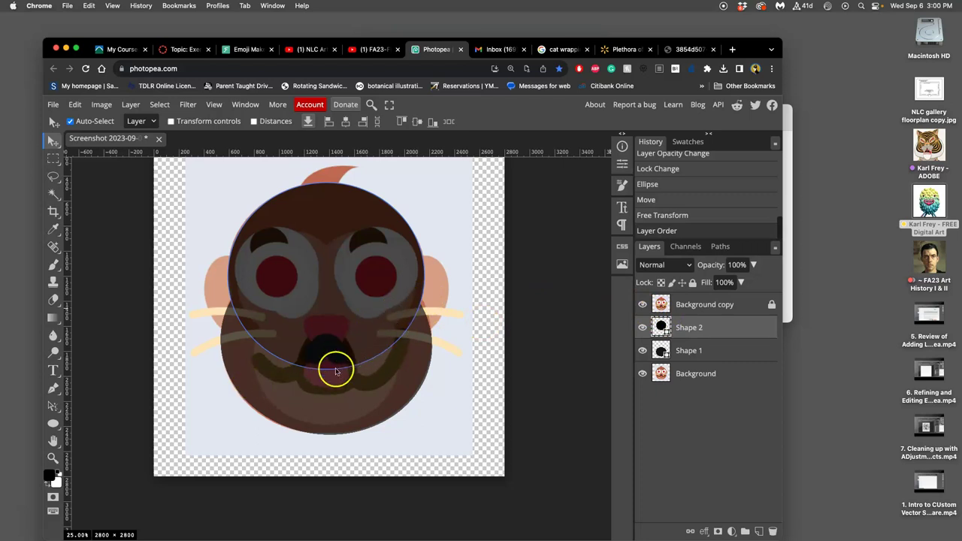
left_click(734, 351)
left_click(729, 376)
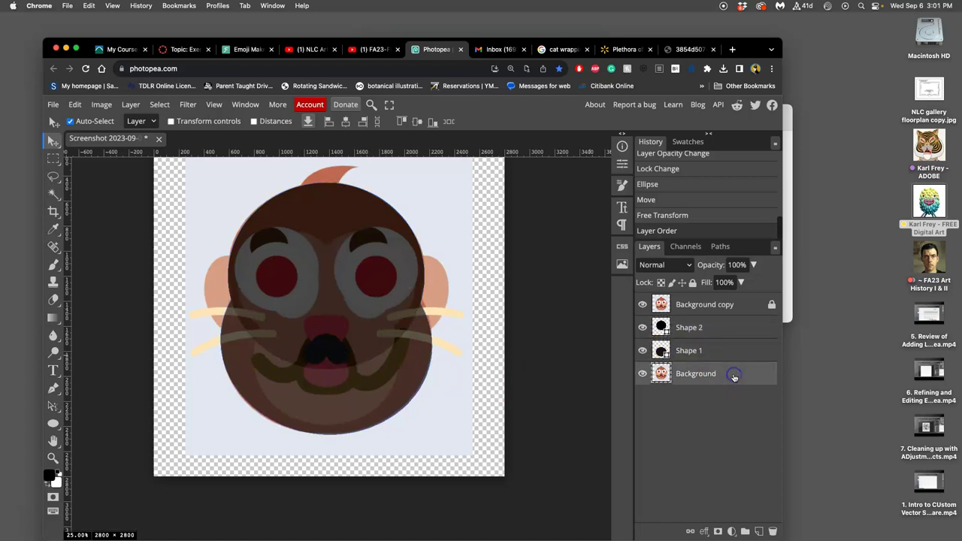
left_click(730, 308)
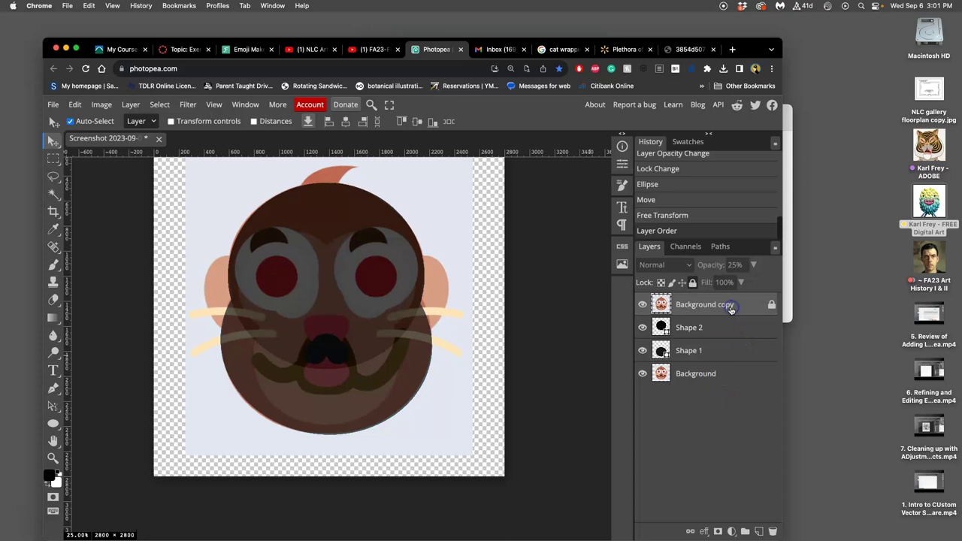
left_click(641, 304)
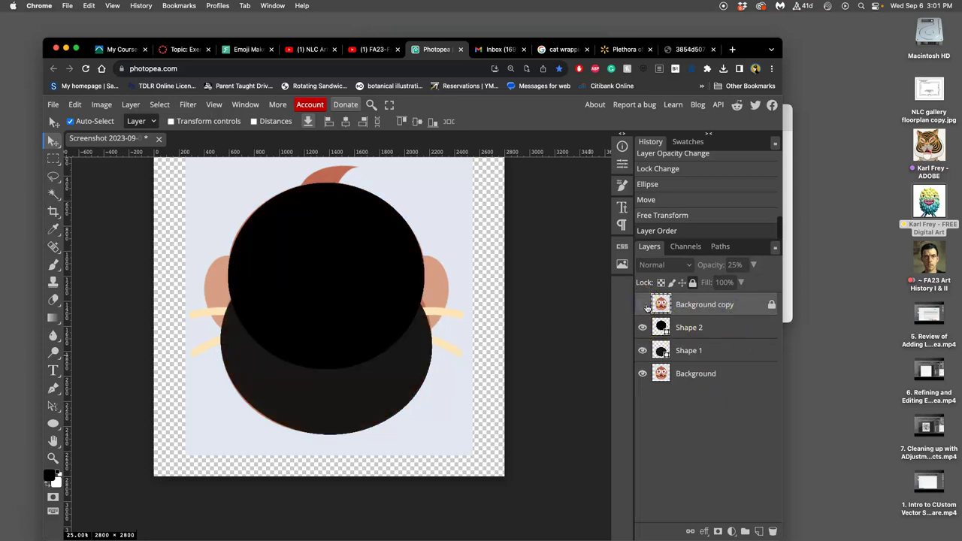
left_click(647, 308)
Fill Shape 2 with the lower ellipse's near-black #171615 using the eyedropper
double_click(661, 327)
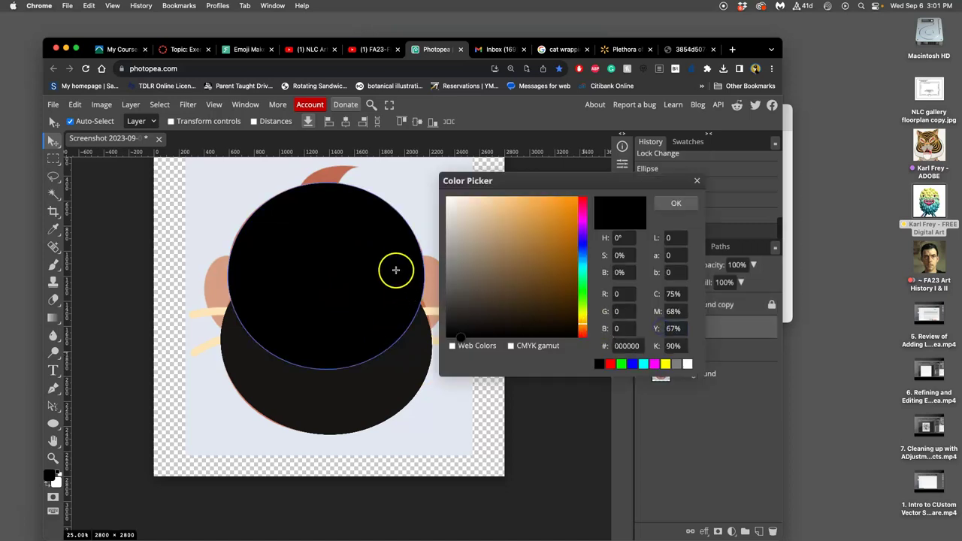
left_click(362, 390)
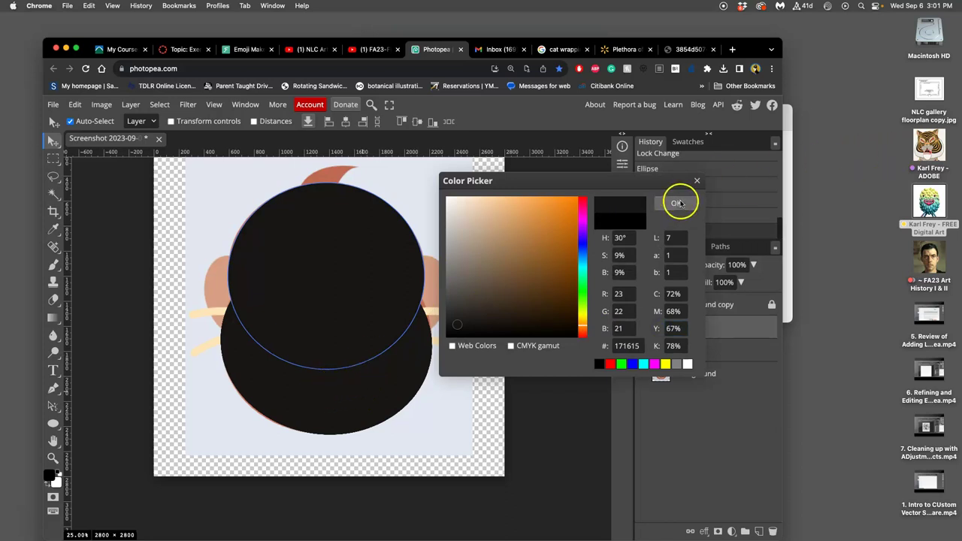
left_click(677, 203)
Show the guide again and draw a white ellipse, Shape 3, over the left eye socket
left_click(642, 305)
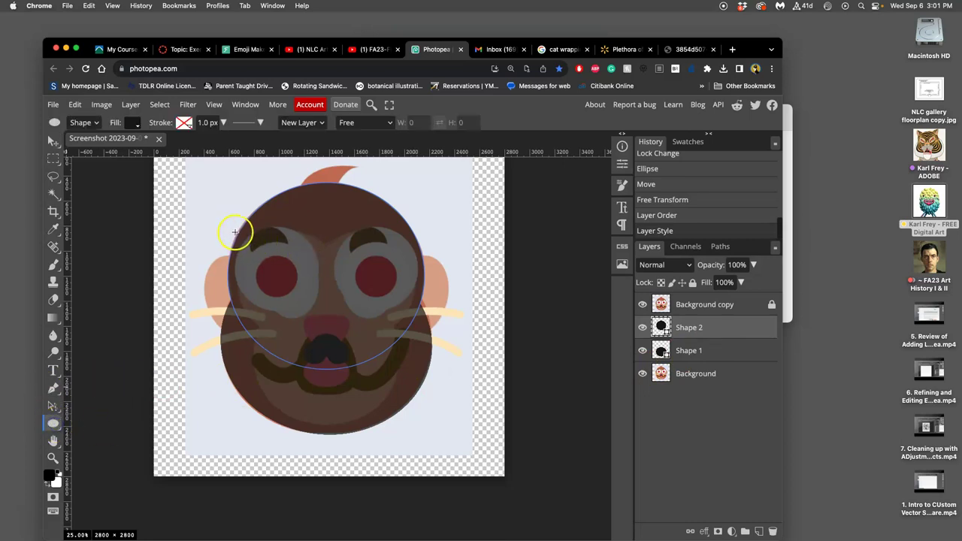
left_click_drag(223, 219, 331, 325)
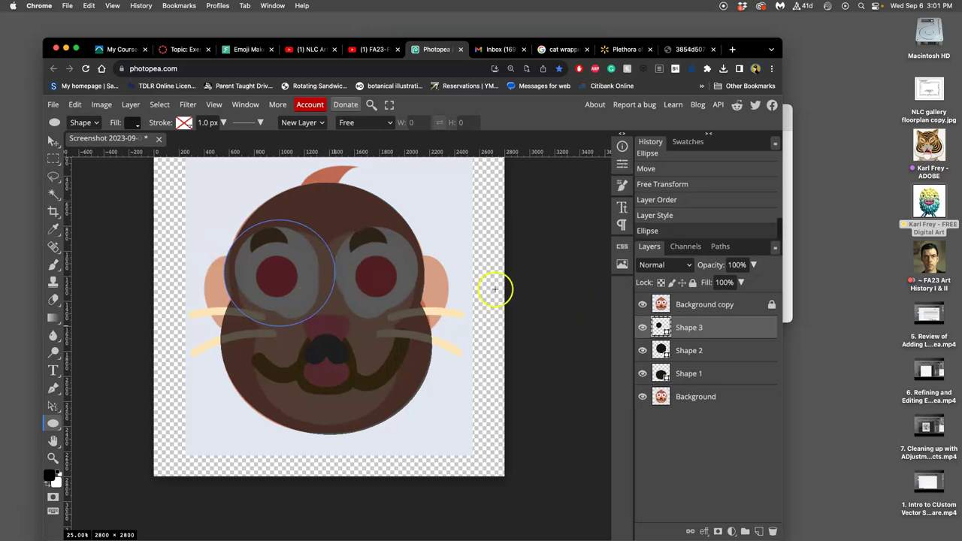
double_click(661, 328)
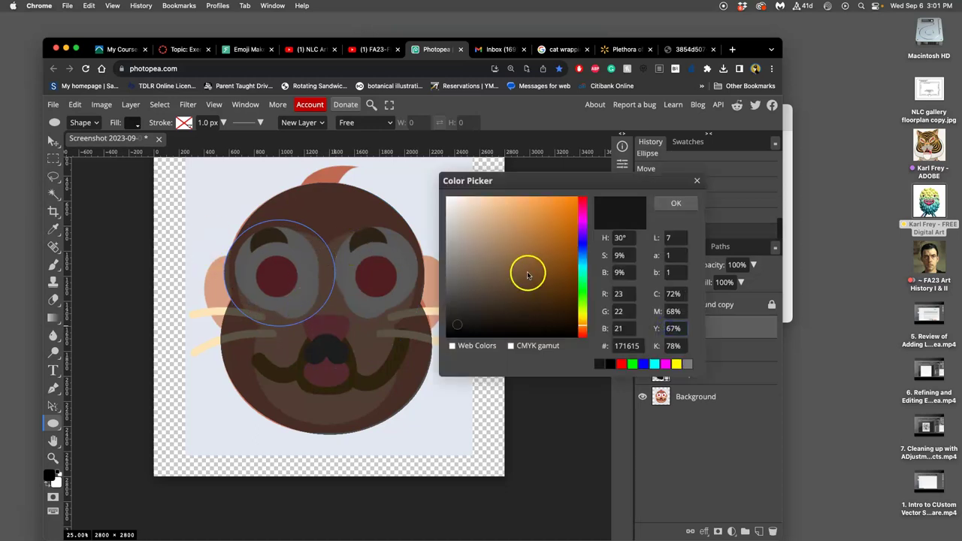
left_click_drag(492, 258, 440, 188)
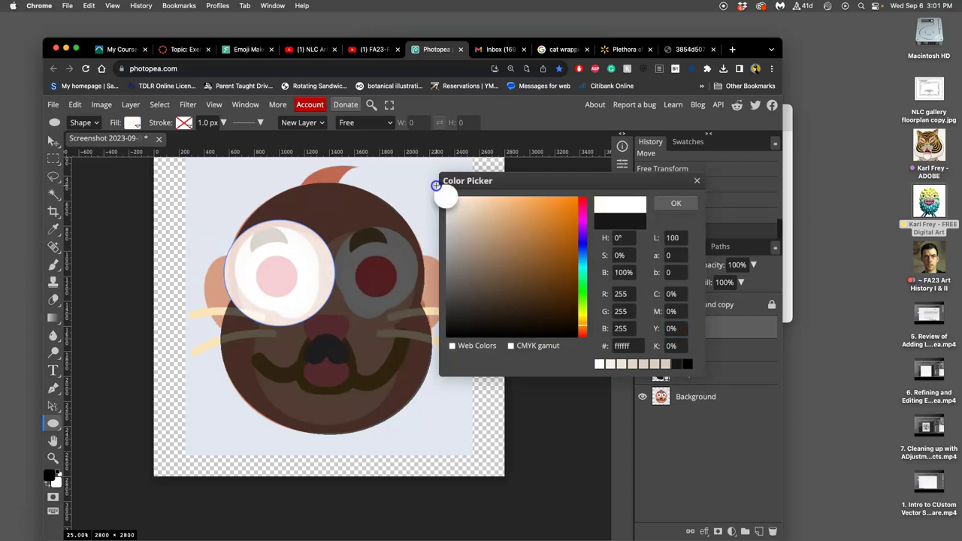
left_click(678, 204)
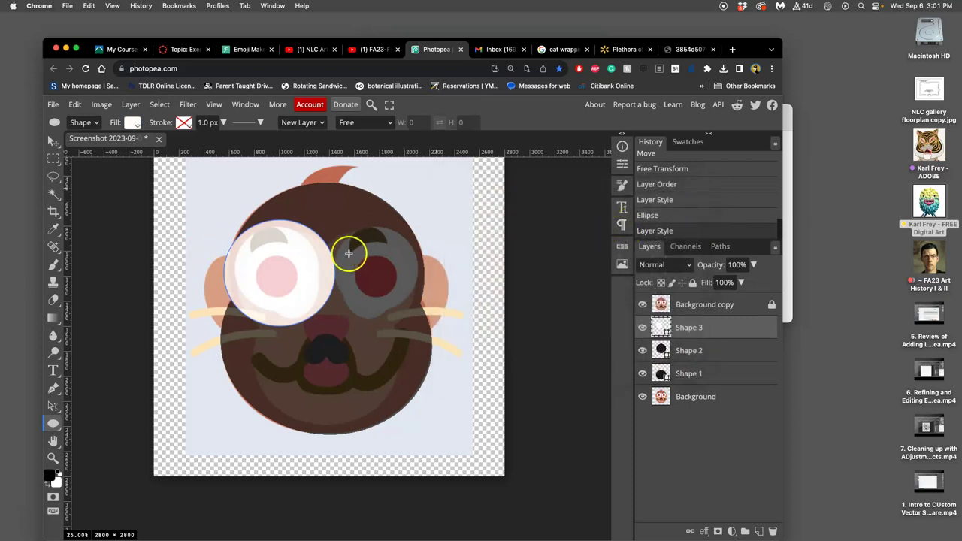
Free-transform the white eye to fit the socket, rotating it about 21°
left_click(75, 105)
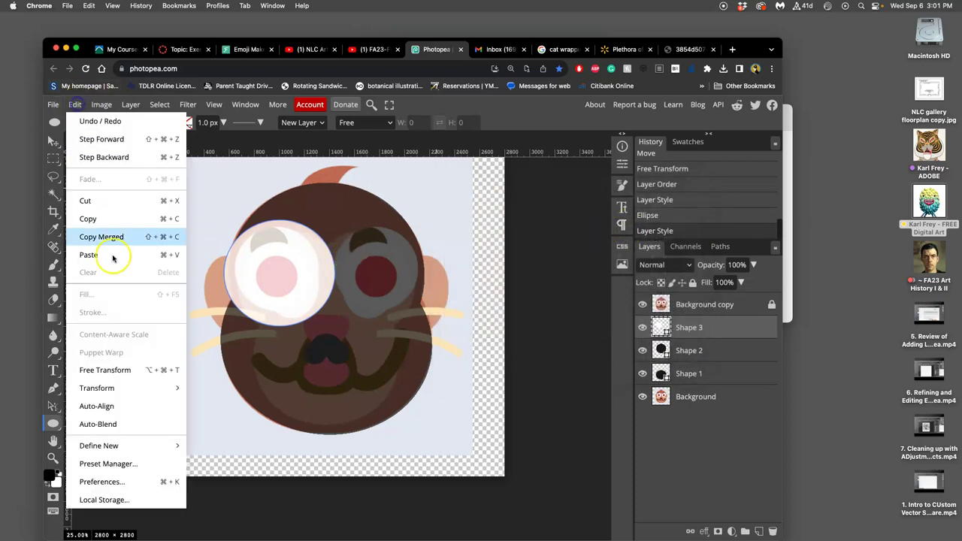
left_click(106, 368)
left_click_drag(222, 220, 230, 230)
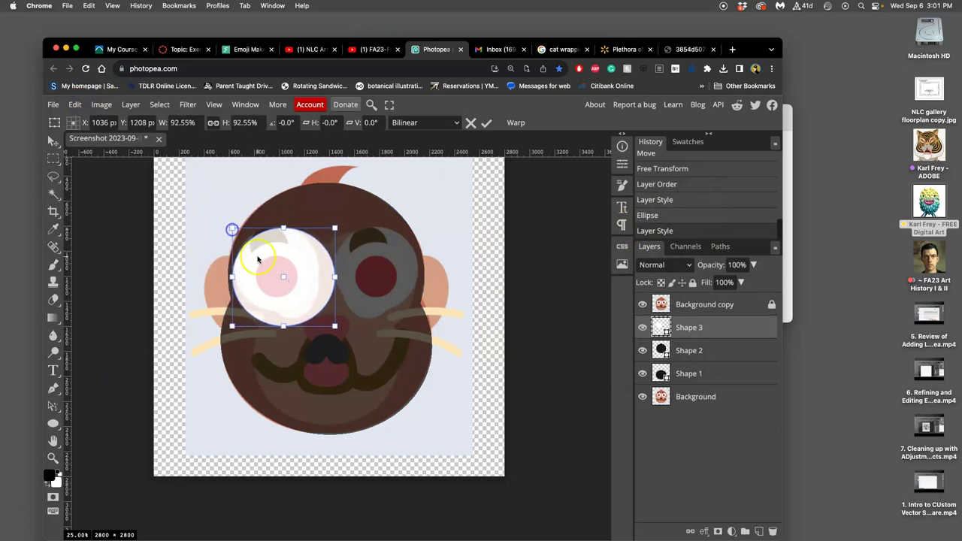
mouse_move(334, 325)
left_mouse_down()
mouse_move(335, 334)
mouse_move(332, 309)
mouse_move(334, 325)
left_mouse_up()
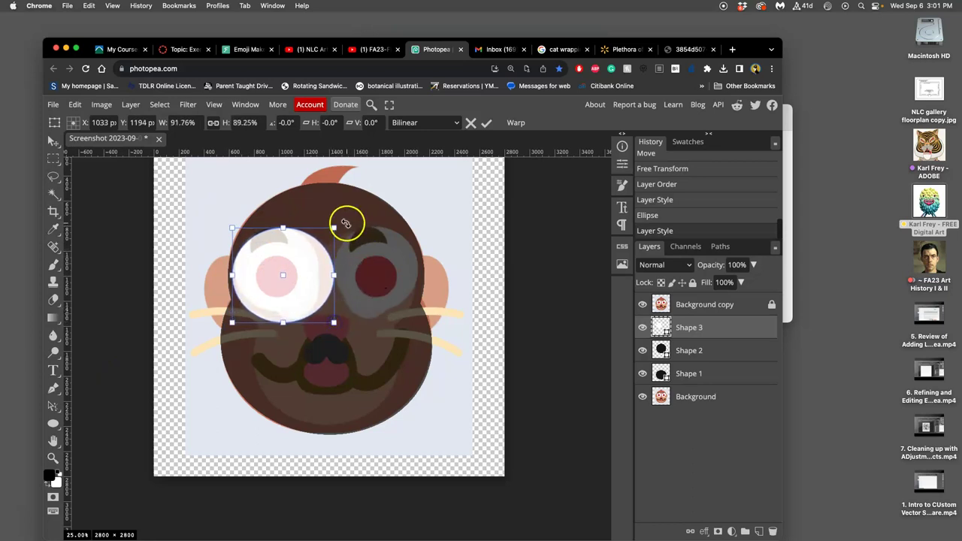
left_click_drag(343, 221, 359, 255)
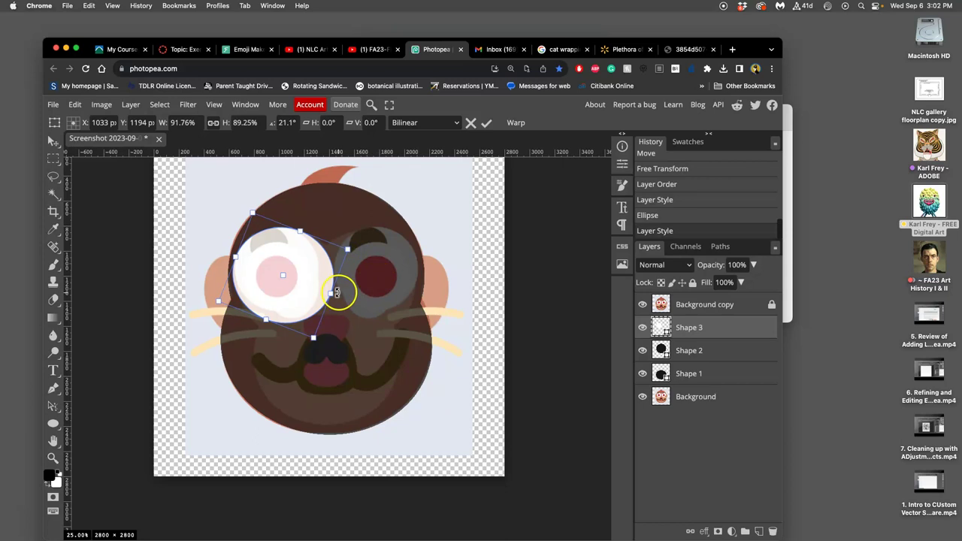
key("Return")
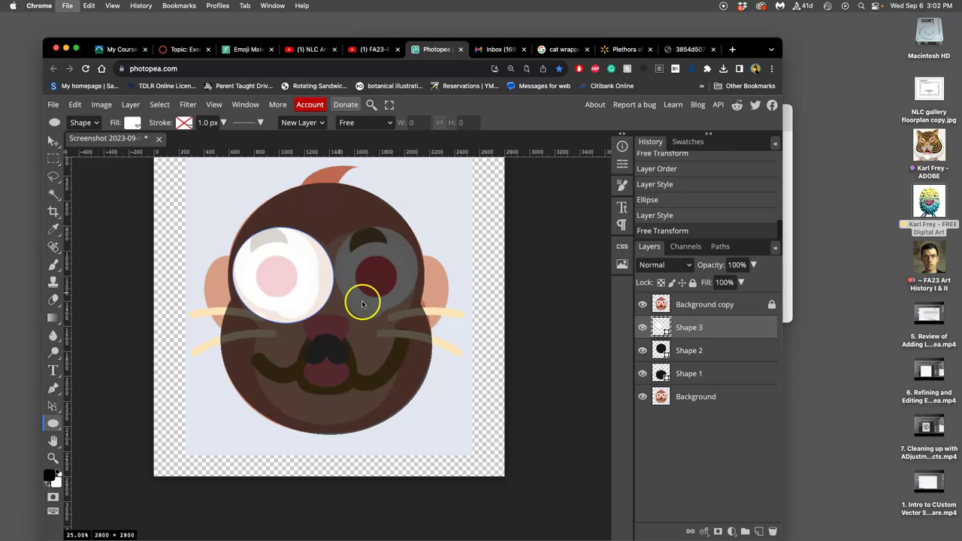
key("super+t")
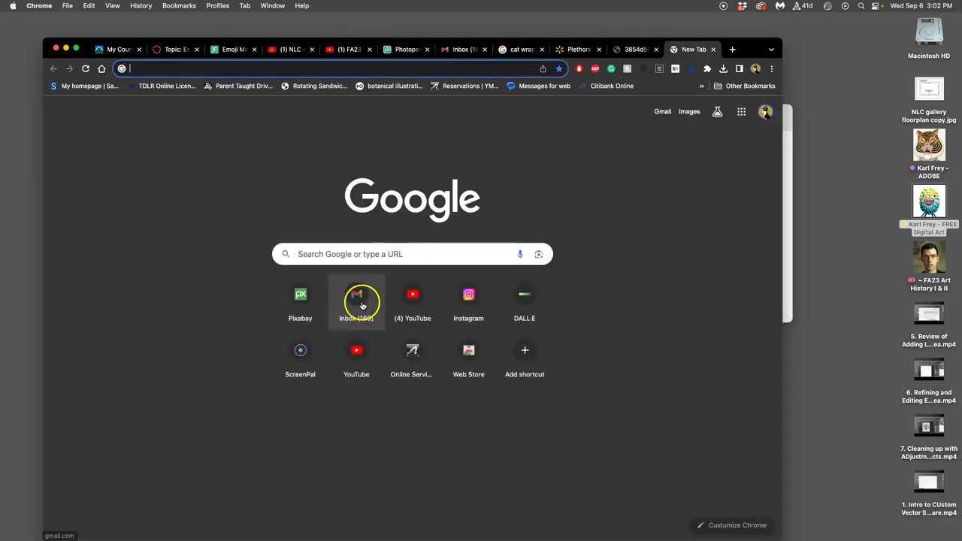
left_click(714, 50)
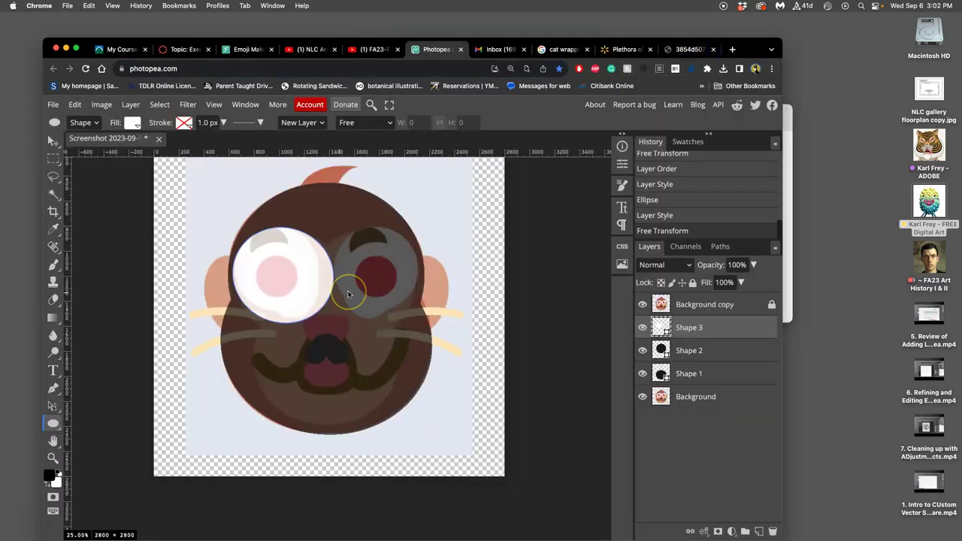
left_click(76, 105)
left_click(105, 370)
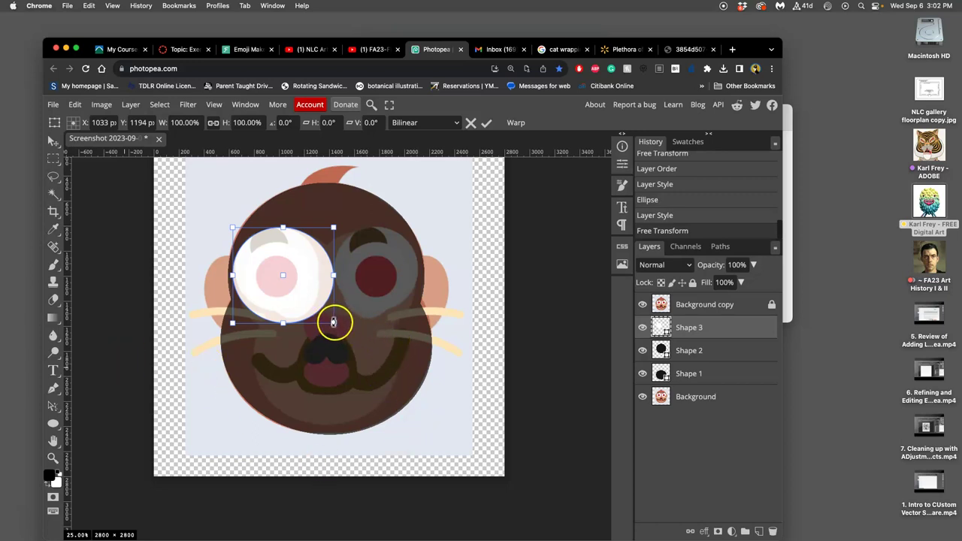
key("t")
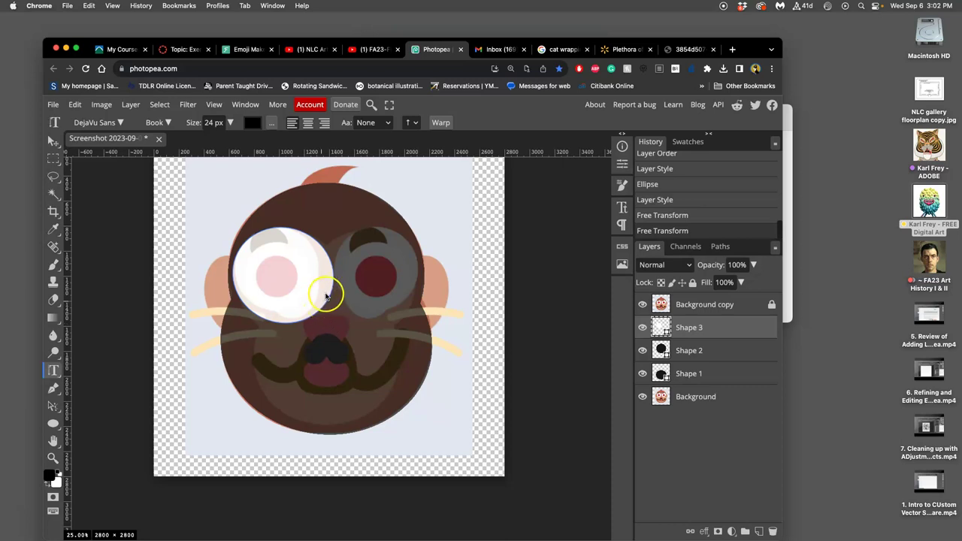
left_click(324, 297)
left_click_drag(332, 321, 318, 311)
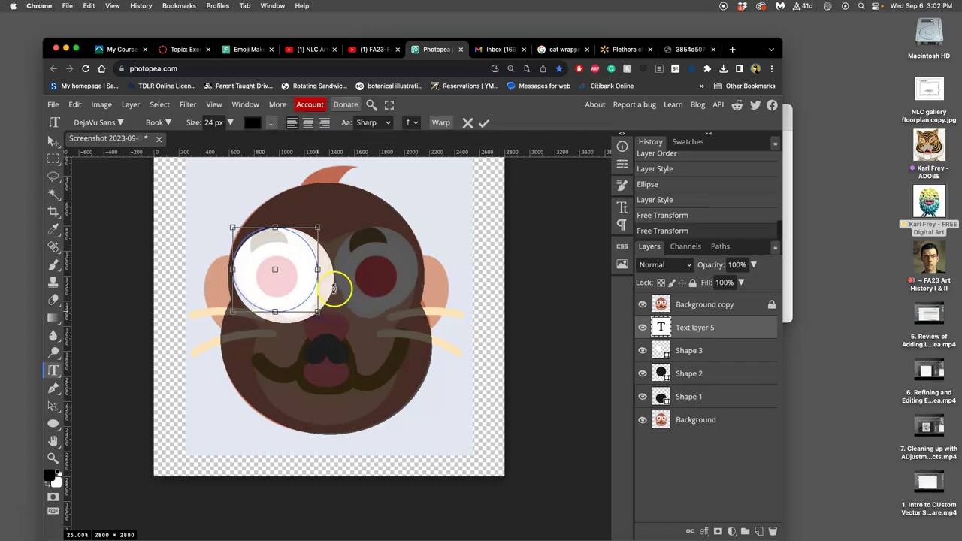
left_click(683, 329)
key("Delete")
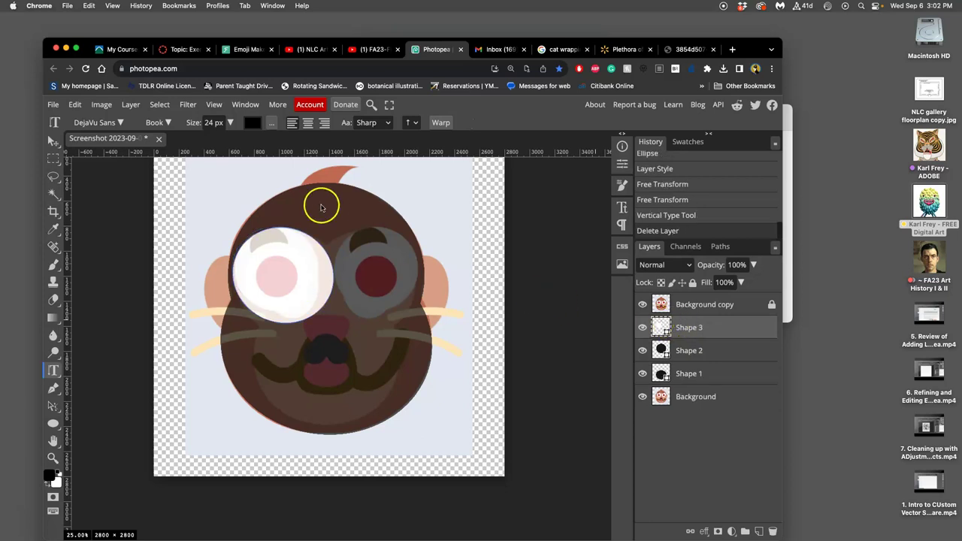
left_click(78, 106)
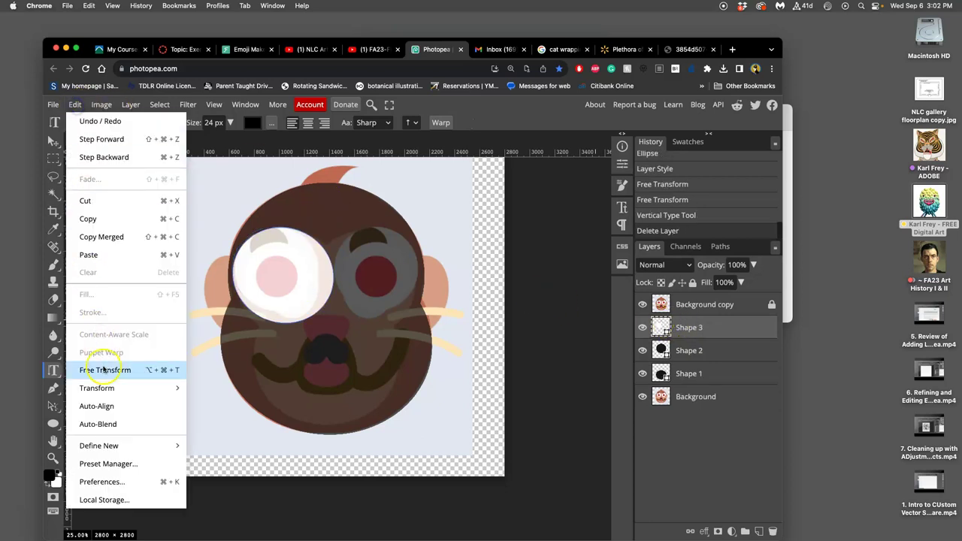
left_click(248, 255)
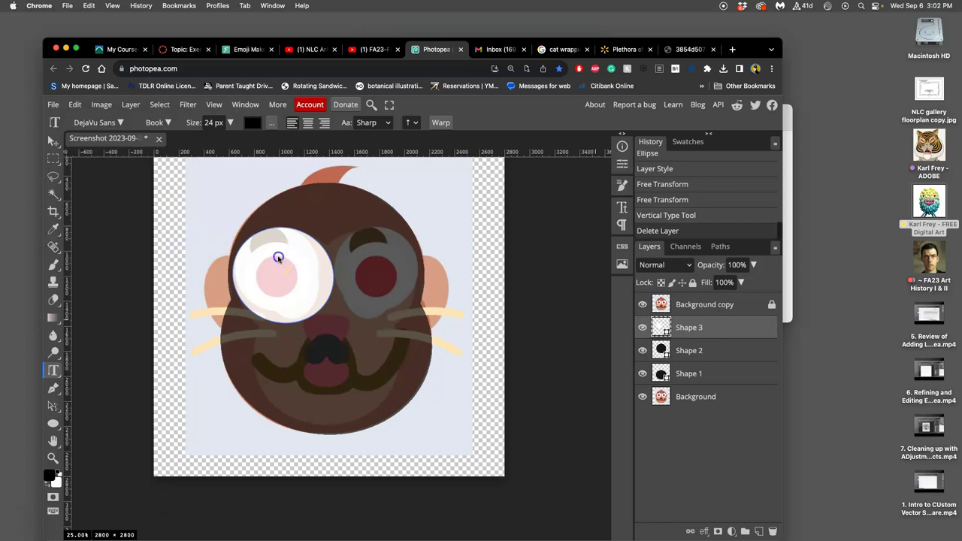
left_click(252, 257)
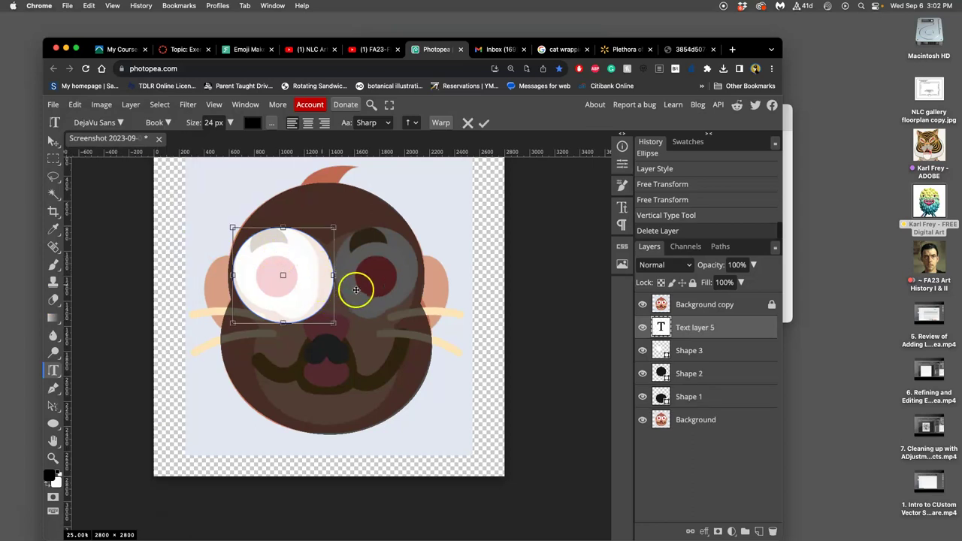
left_click(691, 334)
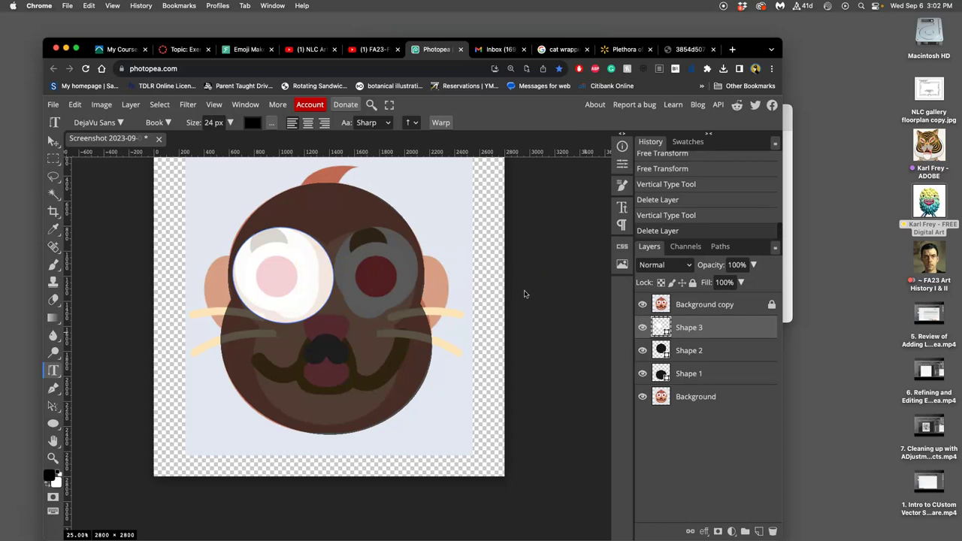
Duplicate Shape 3, flip the copy horizontally, and place it over the right eye socket
key("super+j")
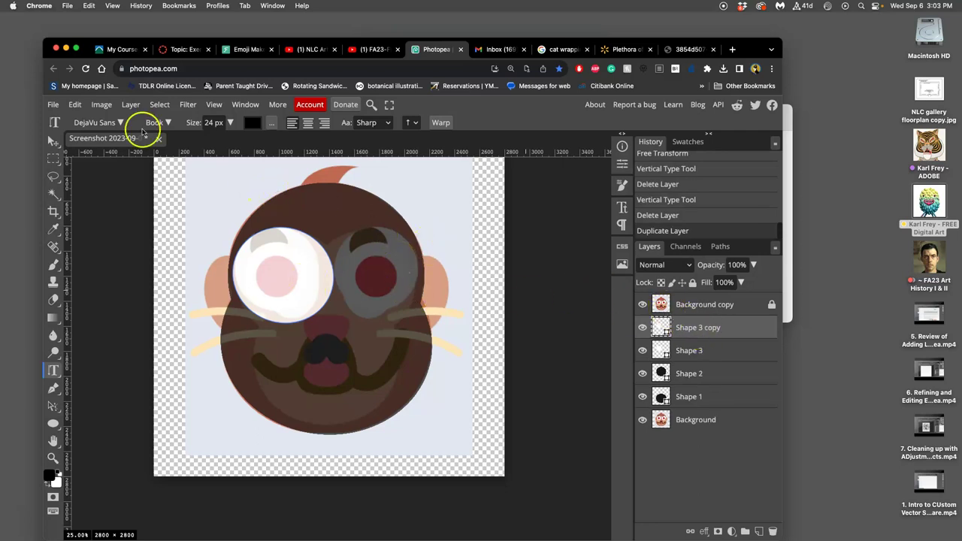
left_click(75, 105)
left_click(101, 369)
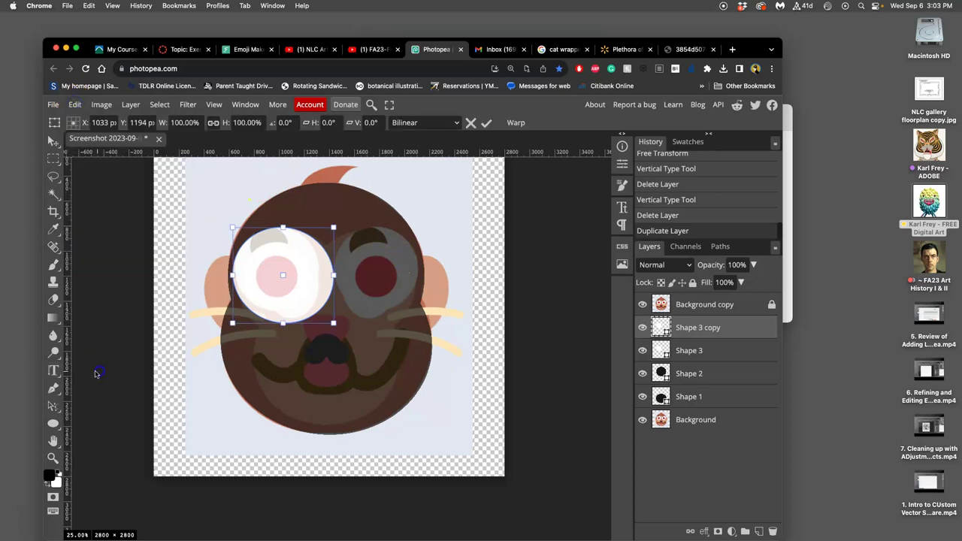
right_click(286, 293)
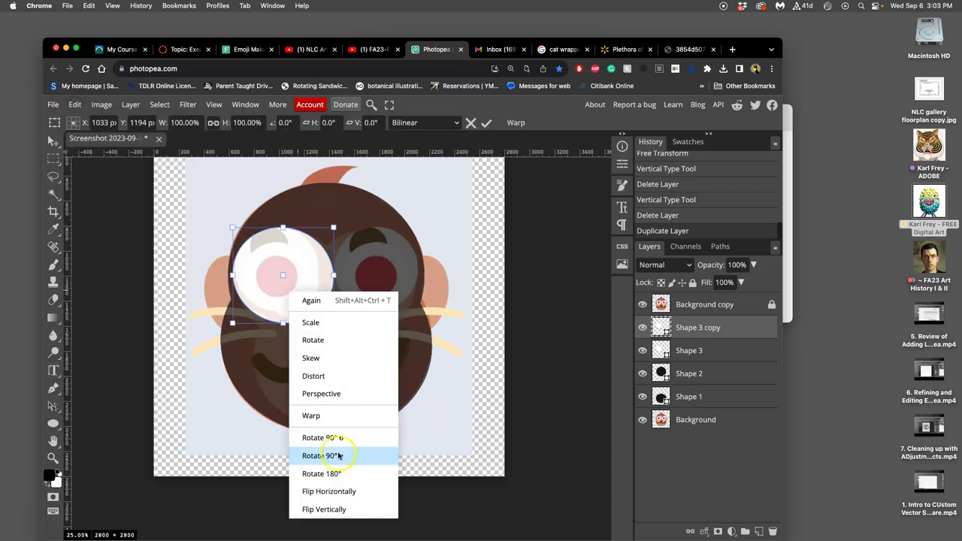
left_click(330, 491)
left_click(293, 303)
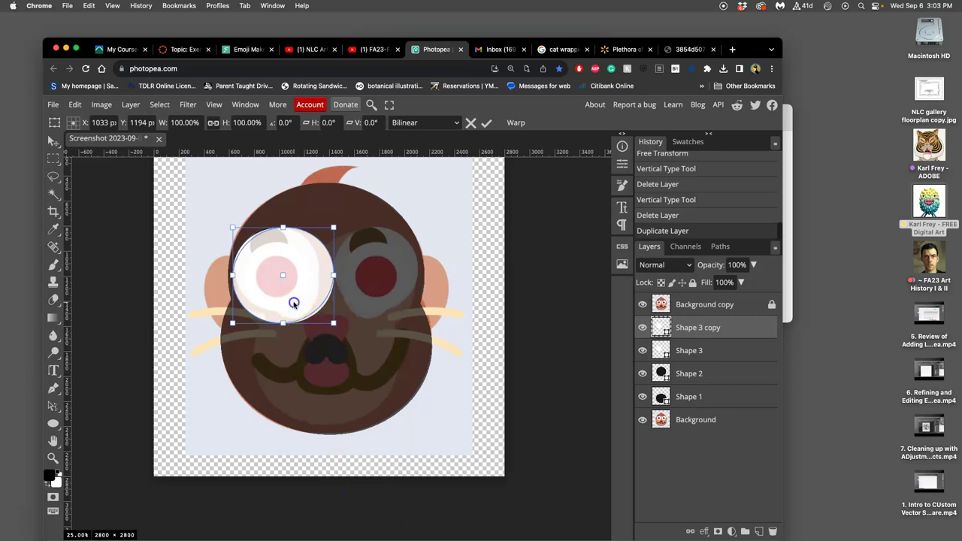
left_click_drag(293, 303, 381, 303)
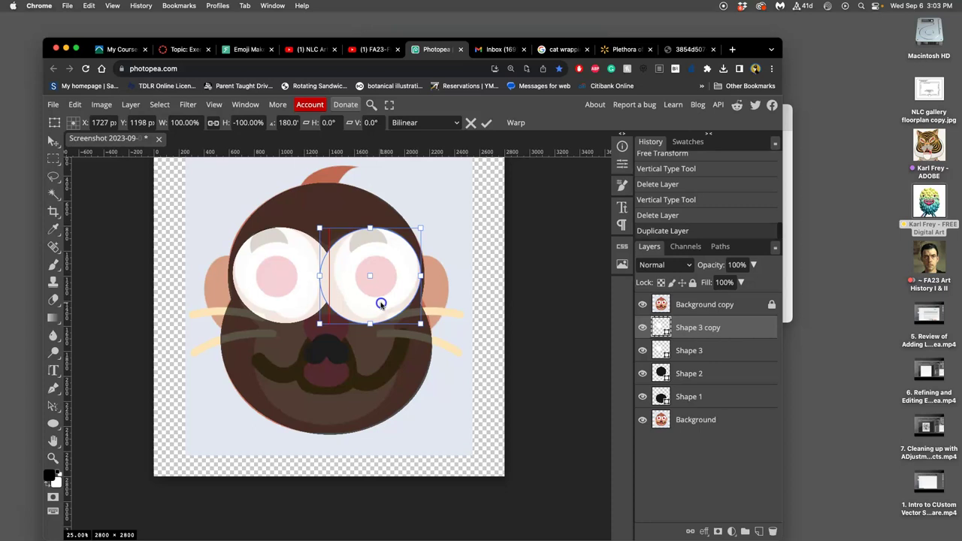
left_click_drag(380, 304, 381, 305)
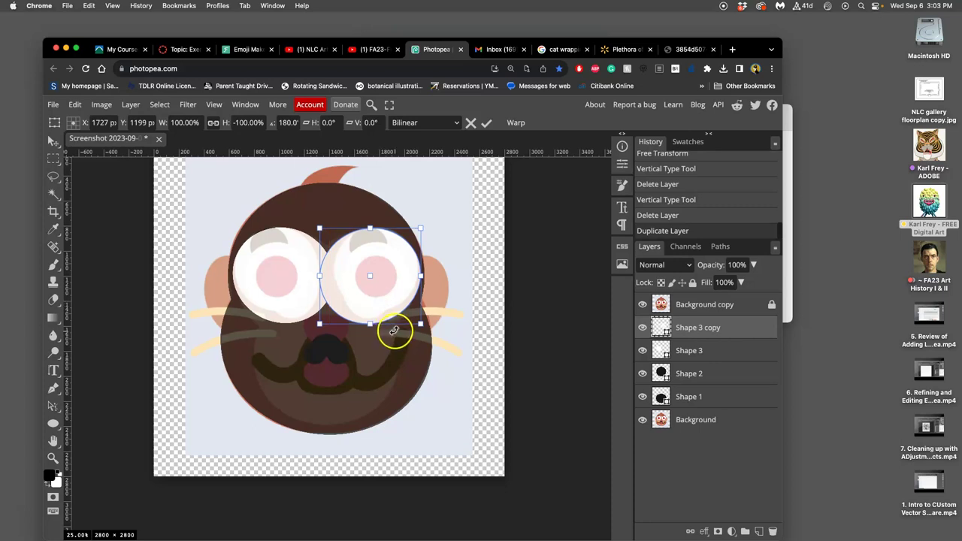
key("Return")
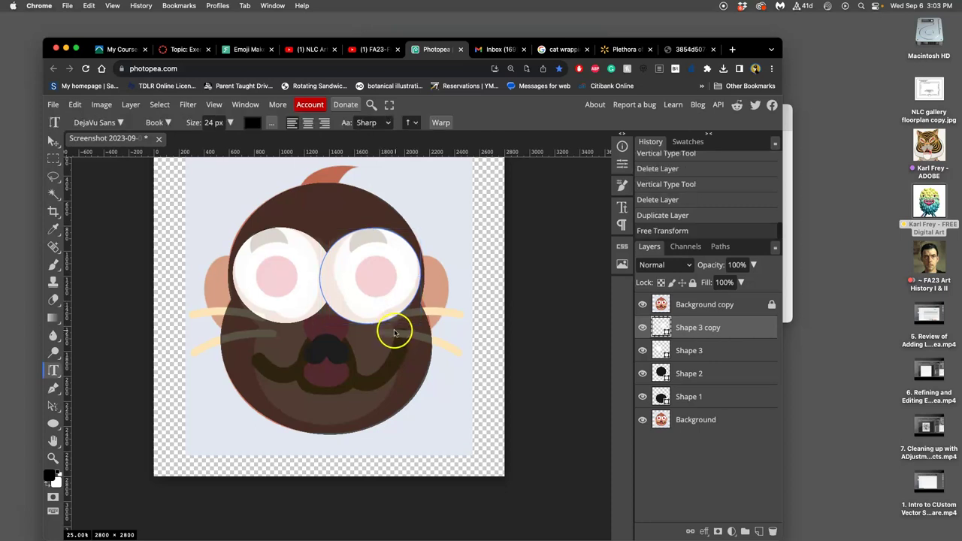
Toggle the monkey guide off and on to check both eyes, leaving it visible
left_click(642, 304)
left_click(675, 420)
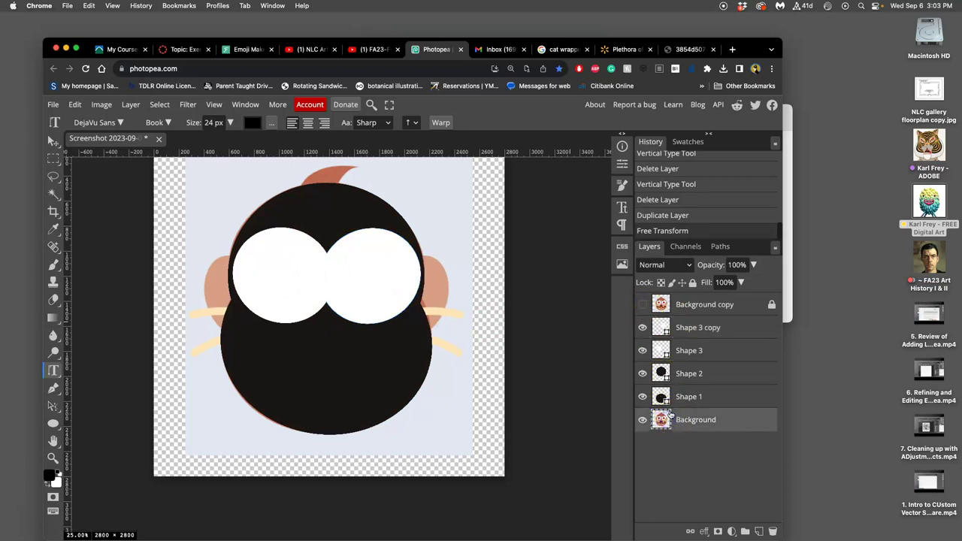
left_click(642, 304)
left_click(642, 304)
left_click(642, 305)
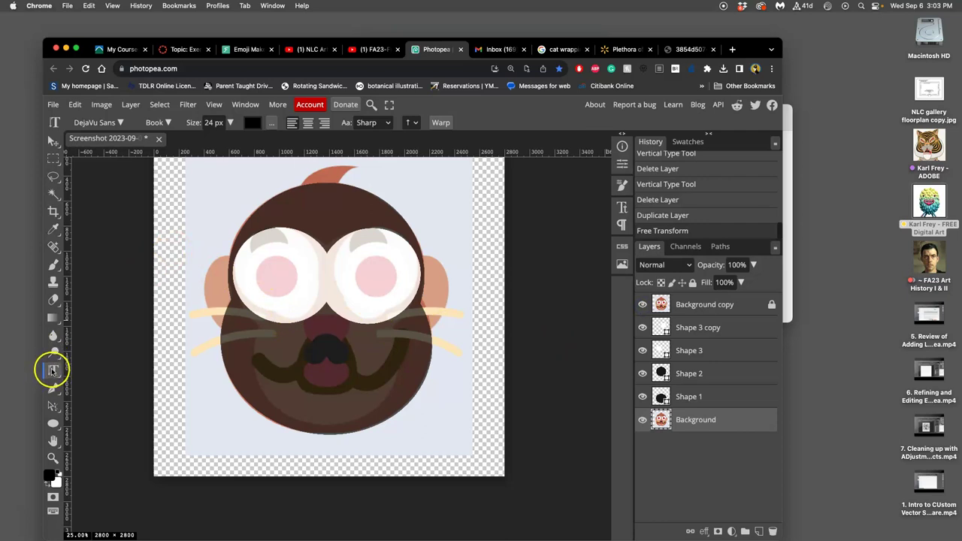
Draw a bright pink #f211ba ellipse, Shape 4, on the nose and stack it above the eyes
left_click(55, 425)
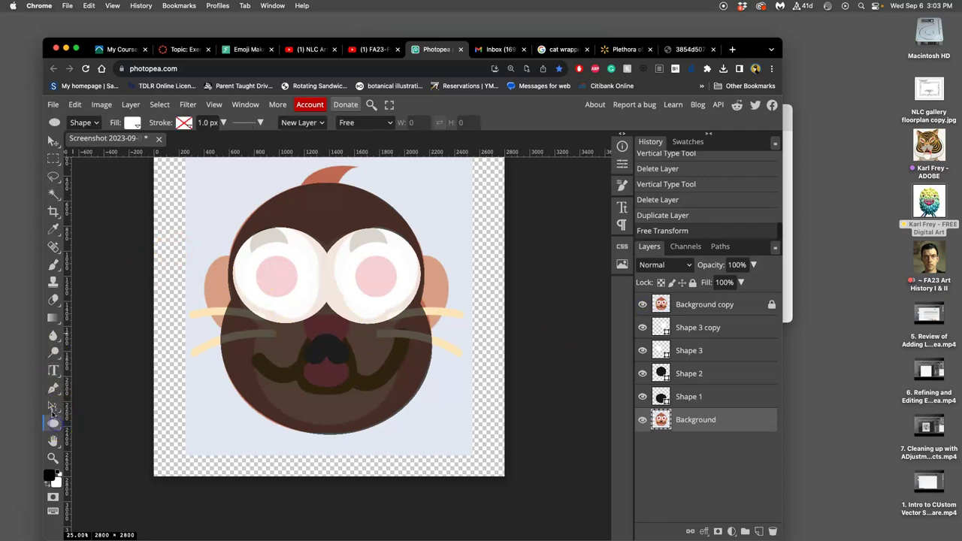
left_click_drag(302, 306, 350, 338)
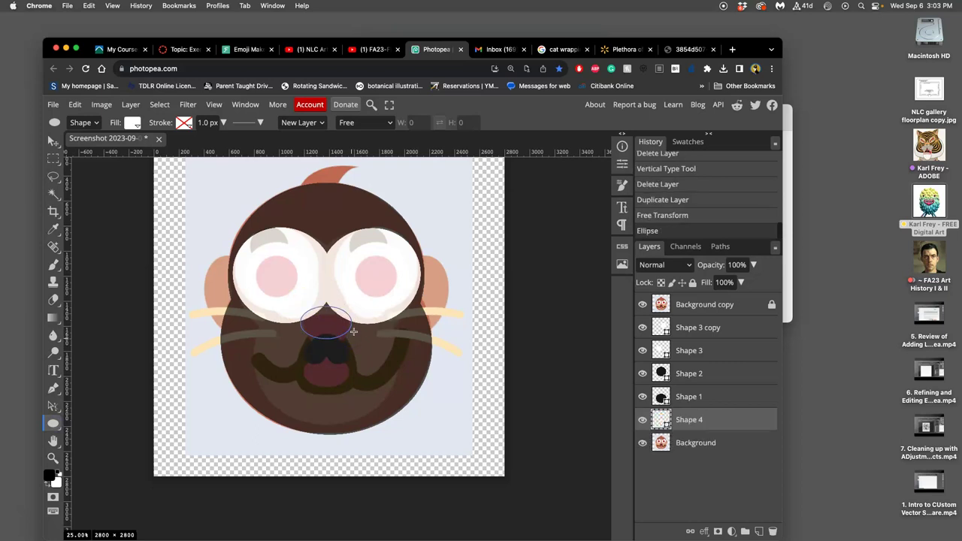
double_click(657, 421)
left_click(582, 214)
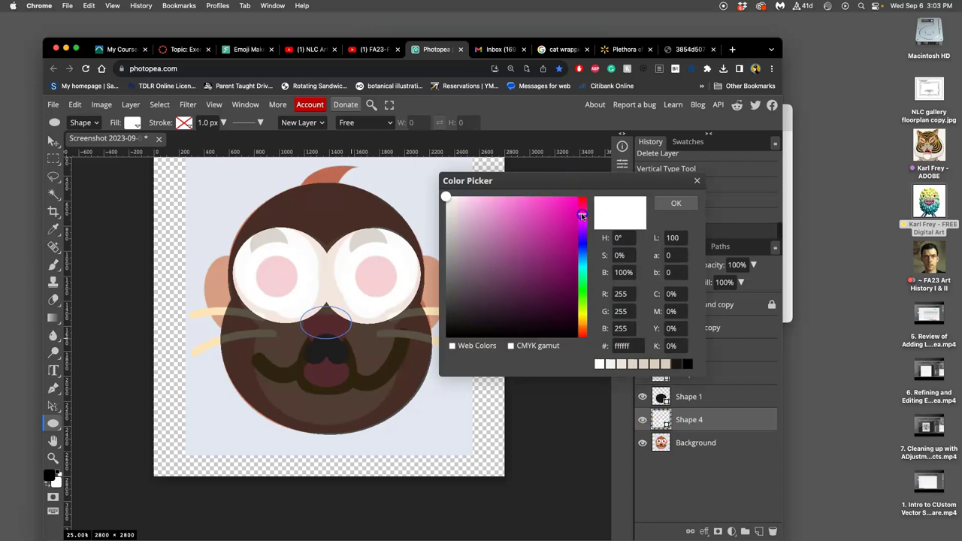
left_click(569, 205)
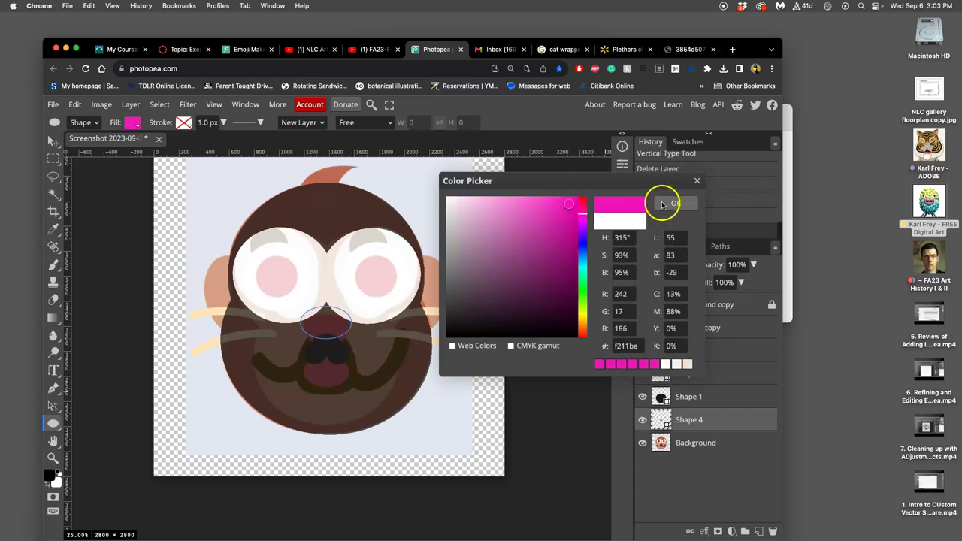
left_click(665, 204)
left_click_drag(673, 418, 684, 322)
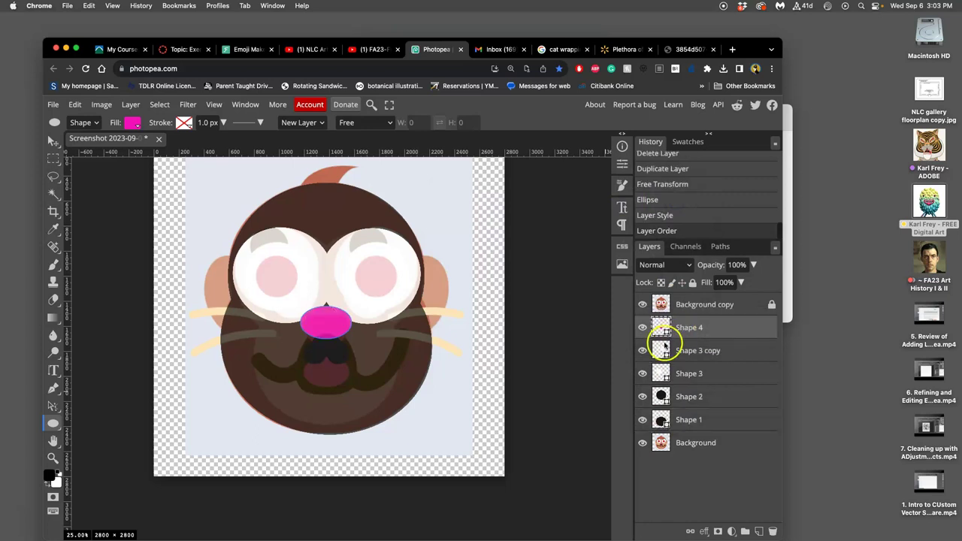
Warp the pink ellipse into a rounded triangle that tapers to a point at the bottom
left_click(75, 105)
left_click(118, 369)
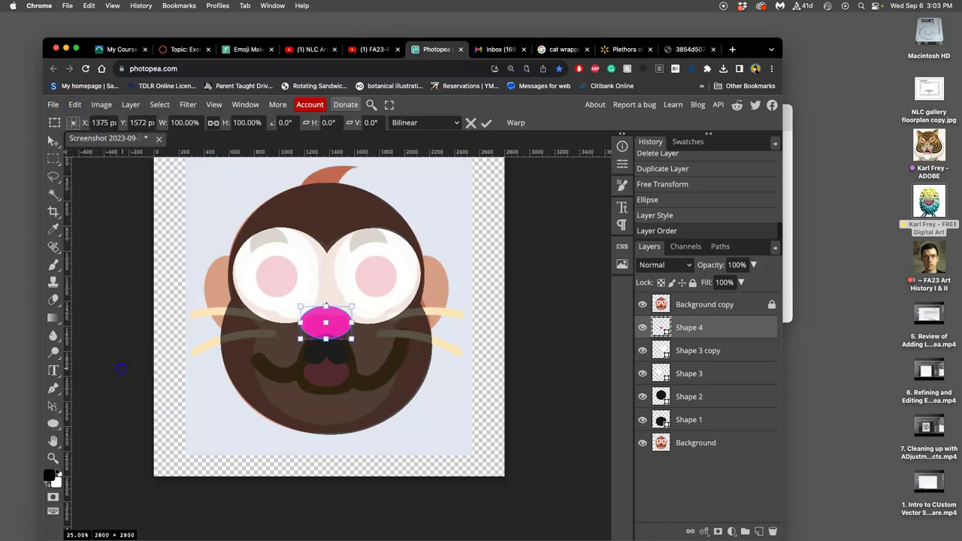
scroll(331, 346, "up", 5)
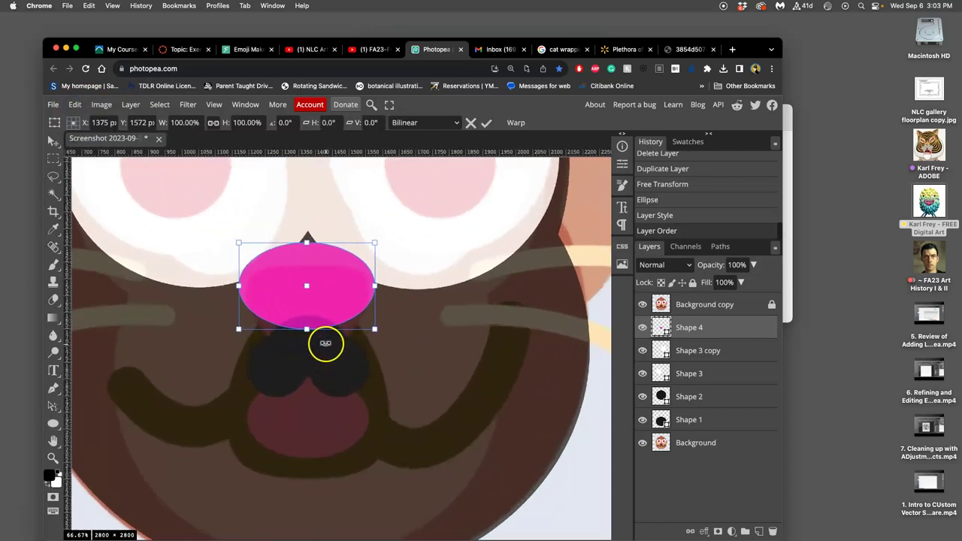
right_click(323, 300)
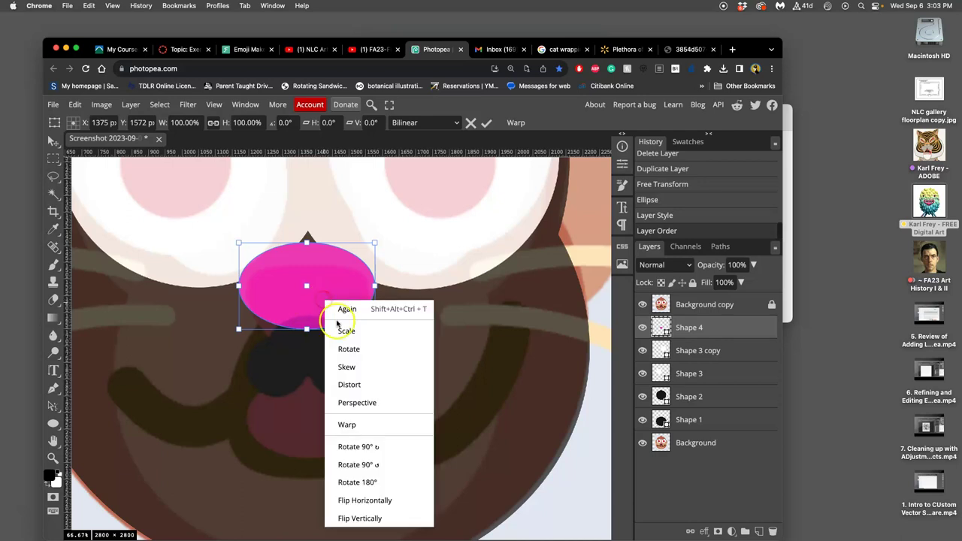
left_click(346, 425)
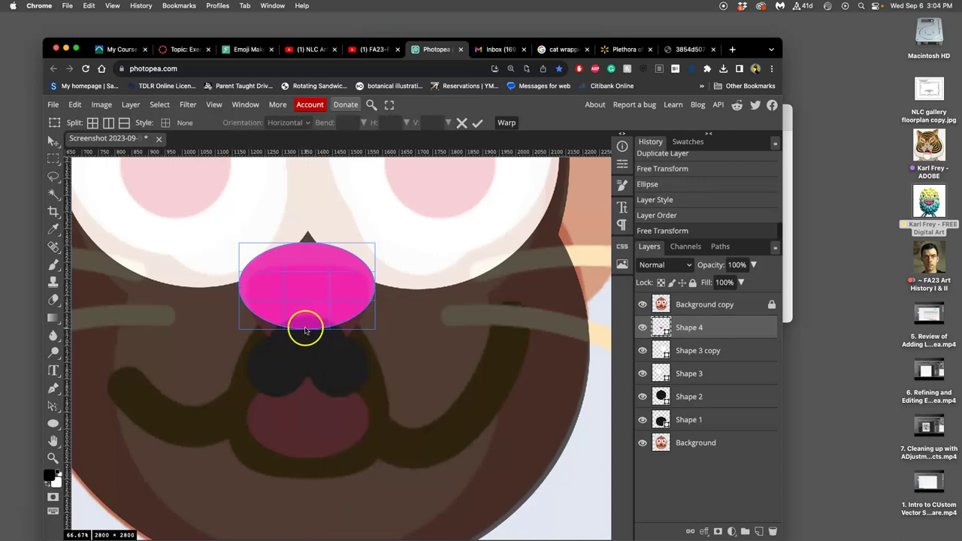
left_click(305, 330)
left_click_drag(305, 331, 307, 353)
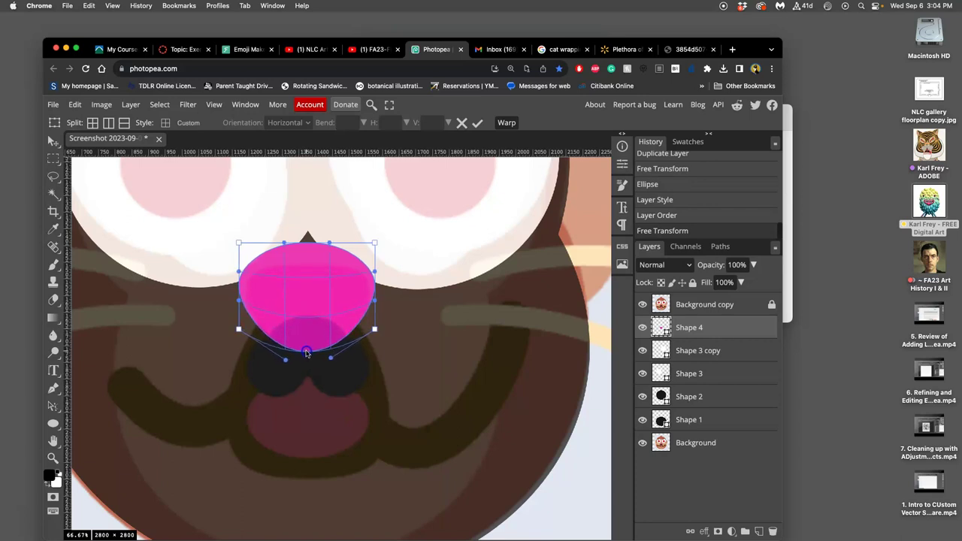
left_click_drag(373, 331, 357, 316)
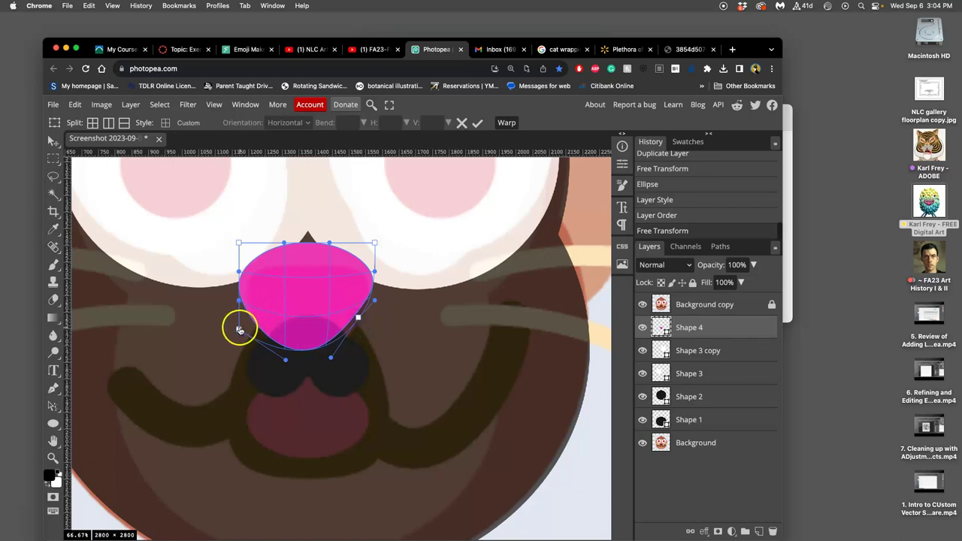
left_click_drag(238, 327, 254, 318)
left_click_drag(326, 354, 328, 355)
key("Return")
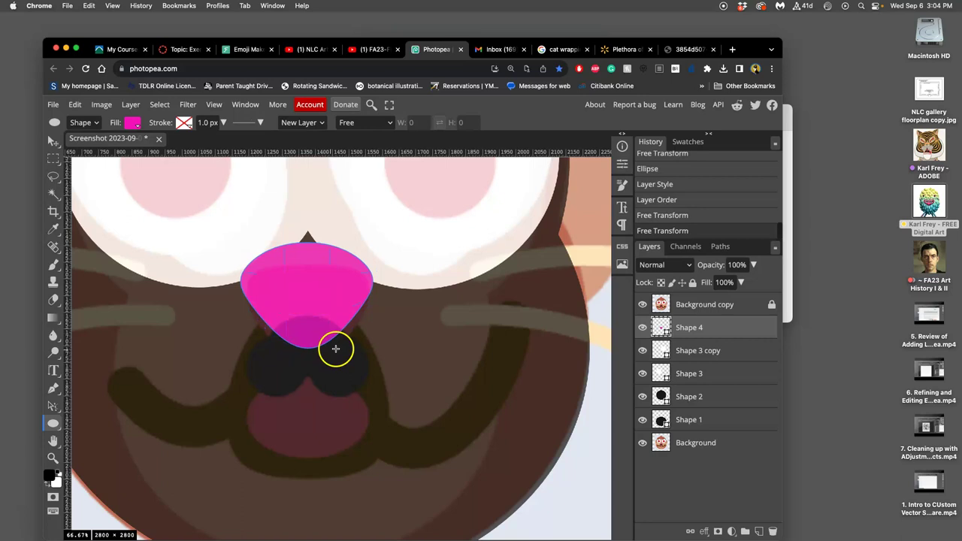
Free-transform the nose shorter and move it down over the guide's nose
left_click(75, 103)
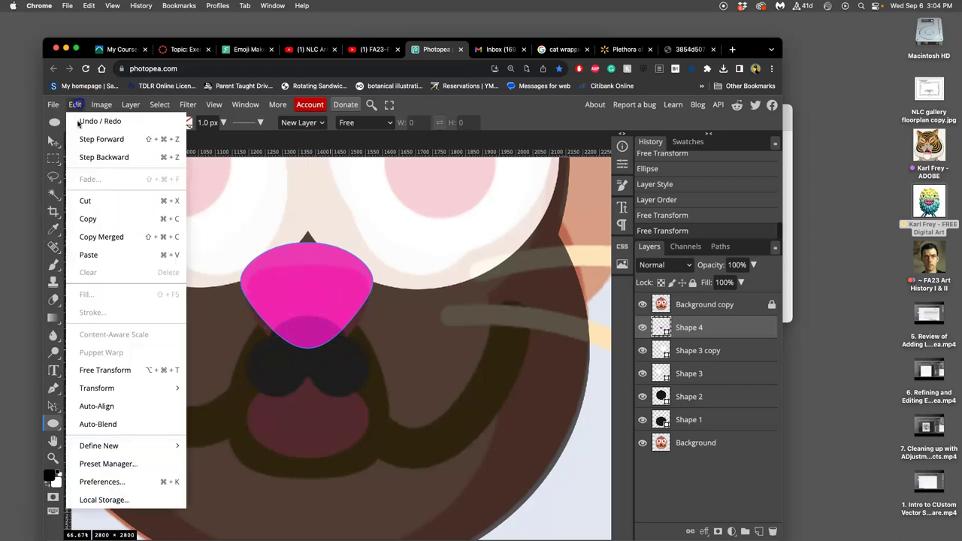
left_click(110, 370)
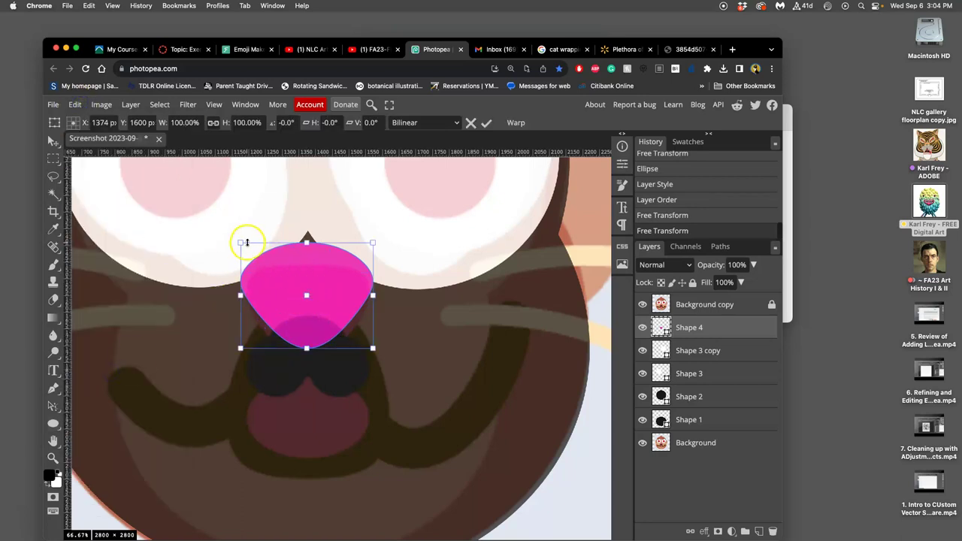
mouse_move(242, 244)
left_mouse_down()
mouse_move(253, 254)
mouse_move(232, 242)
left_mouse_up()
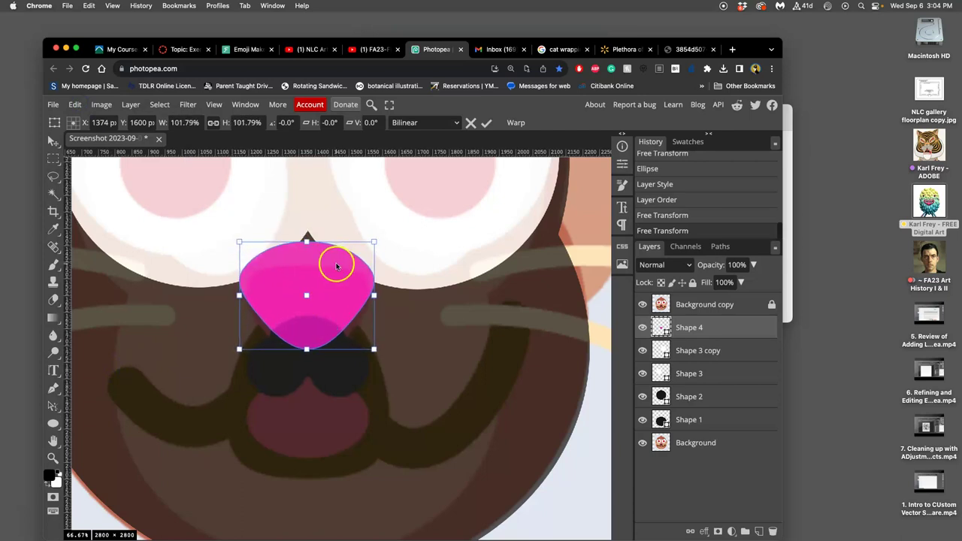
left_click_drag(307, 242, 308, 279)
key("ctrl+minus")
key("ctrl+minus")
key("ctrl+minus")
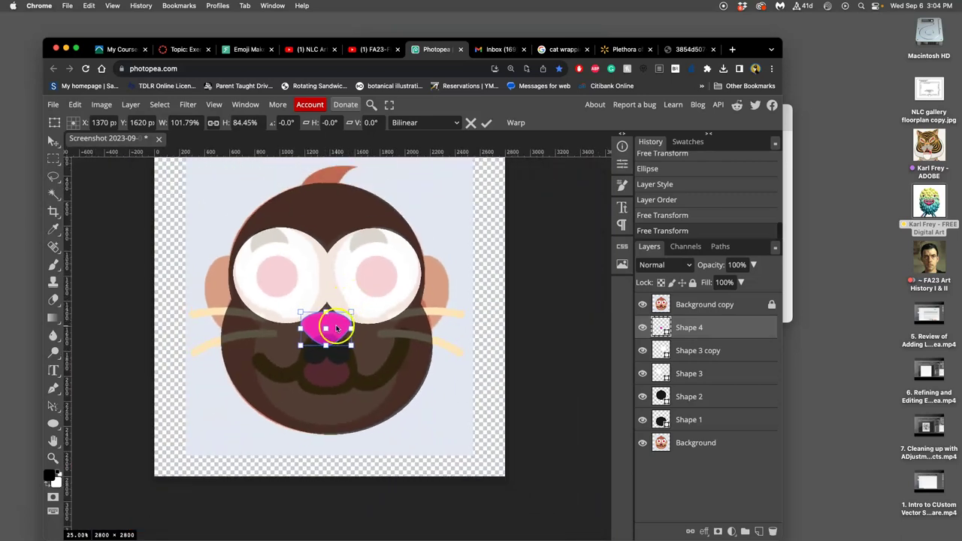
left_click_drag(336, 325, 337, 337)
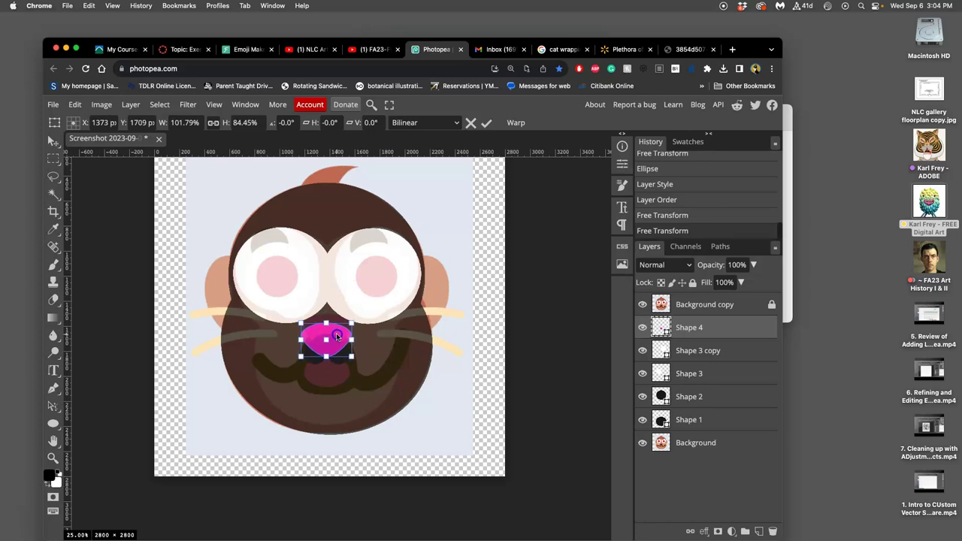
key("Return")
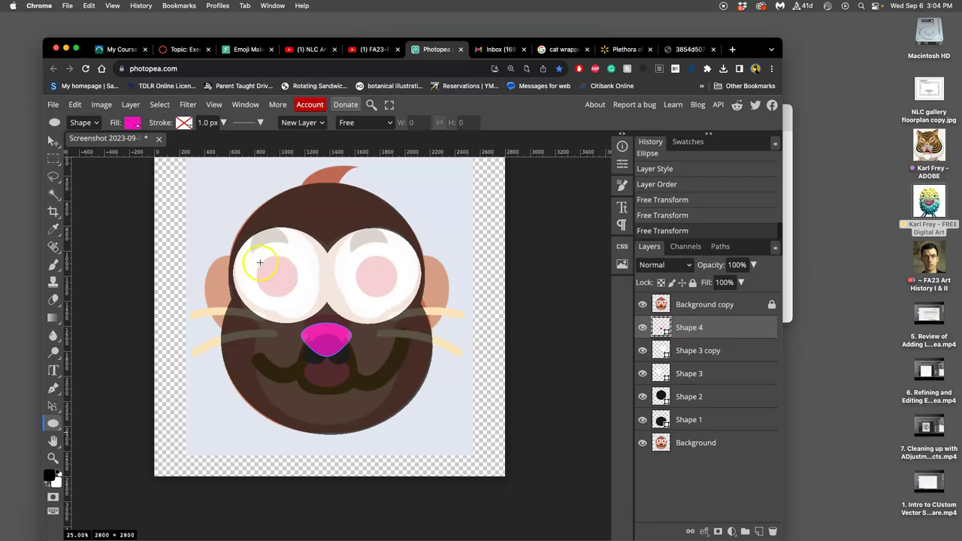
Draw Shape 5 over the left pupil in pale yellow #f0e598 and check it without the guide
left_click_drag(253, 253, 301, 297)
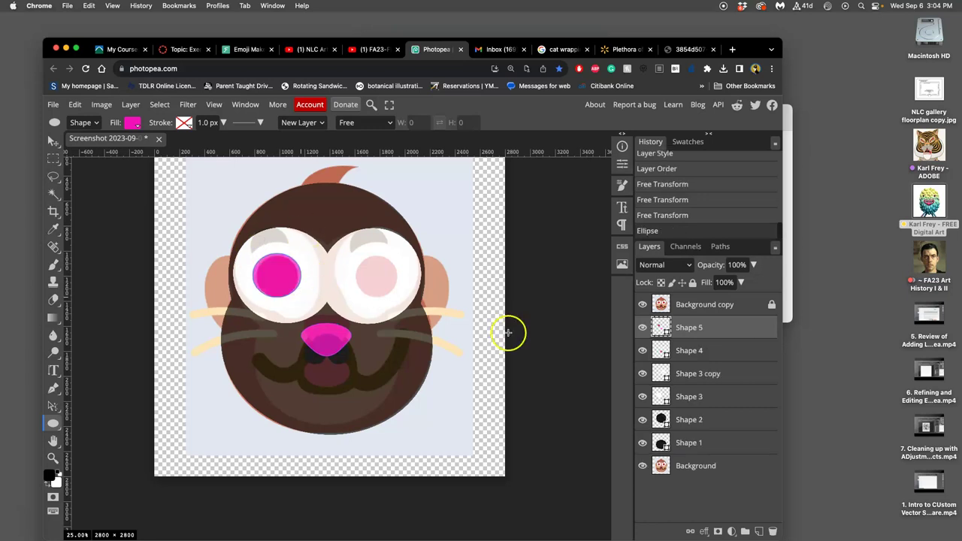
double_click(664, 324)
left_click_drag(586, 294, 581, 308)
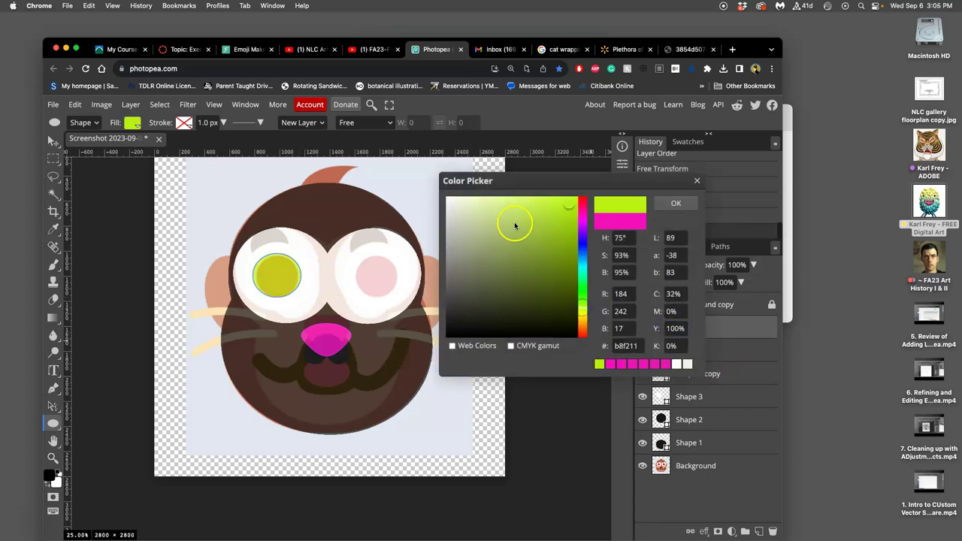
left_click(582, 318)
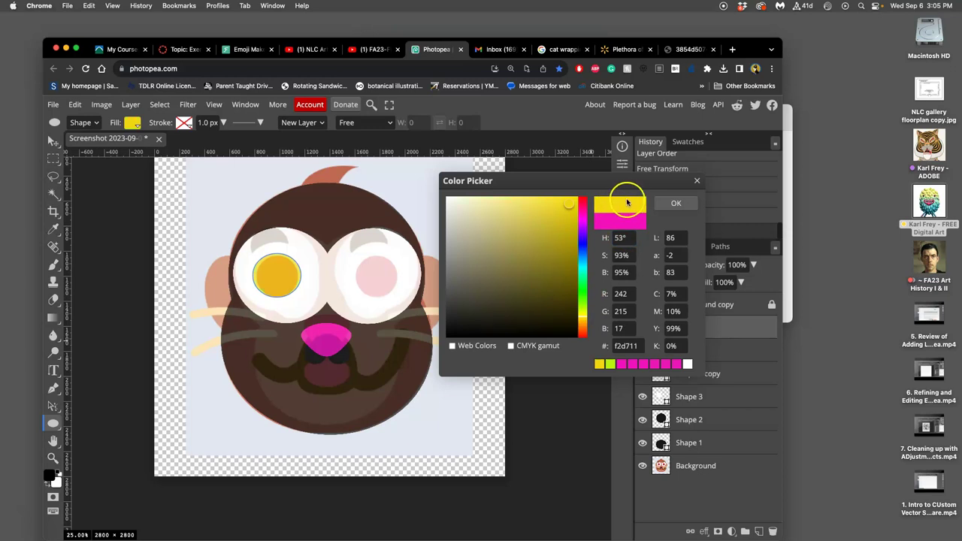
left_click_drag(503, 205, 494, 204)
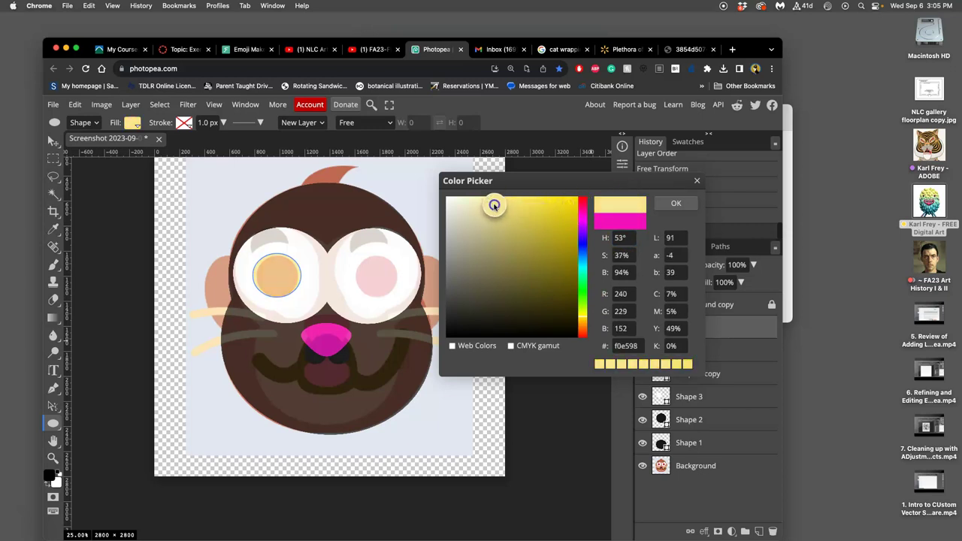
left_click(681, 203)
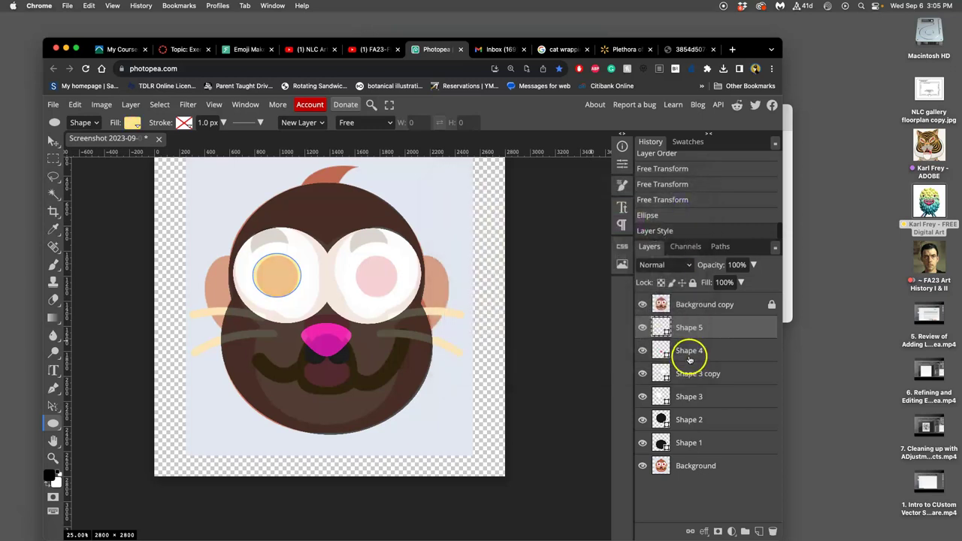
left_click(643, 304)
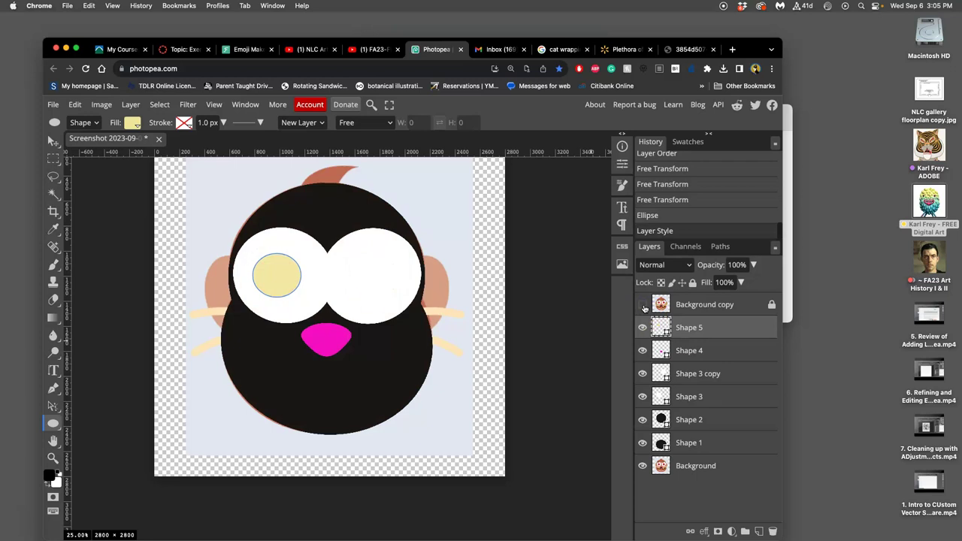
left_click(642, 304)
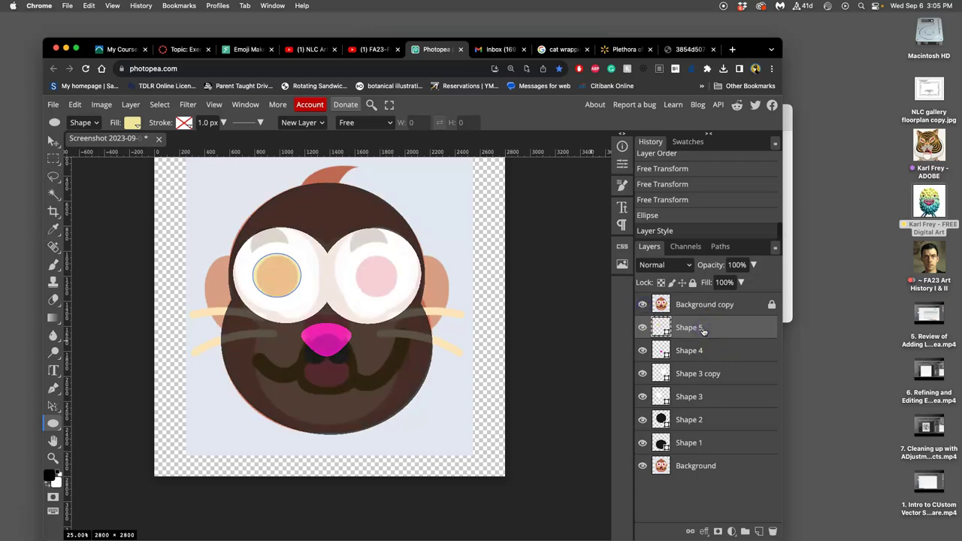
Duplicate Shape 5 onto the right eye, then check both irises with the guide hidden
key("ctrl+j")
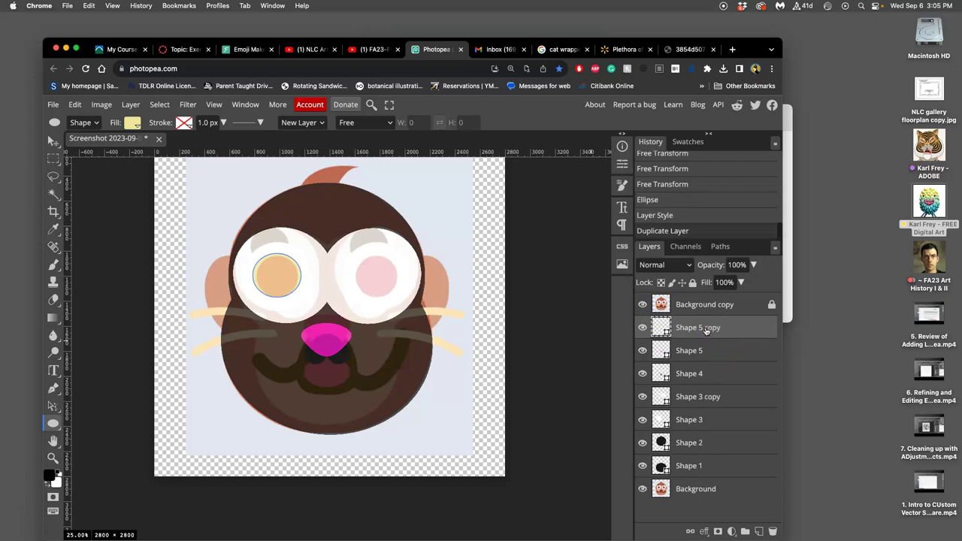
left_click(53, 141)
left_click_drag(281, 281, 380, 289)
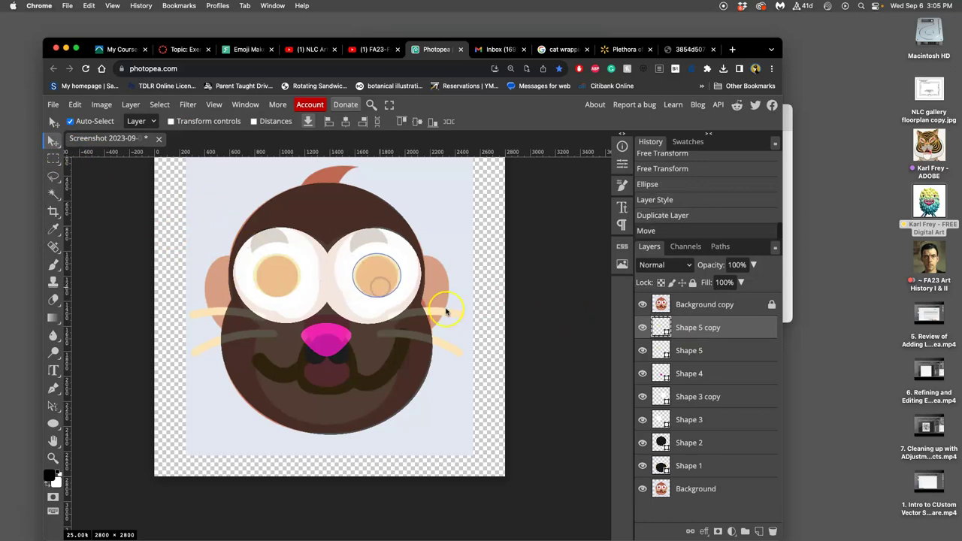
left_click(643, 304)
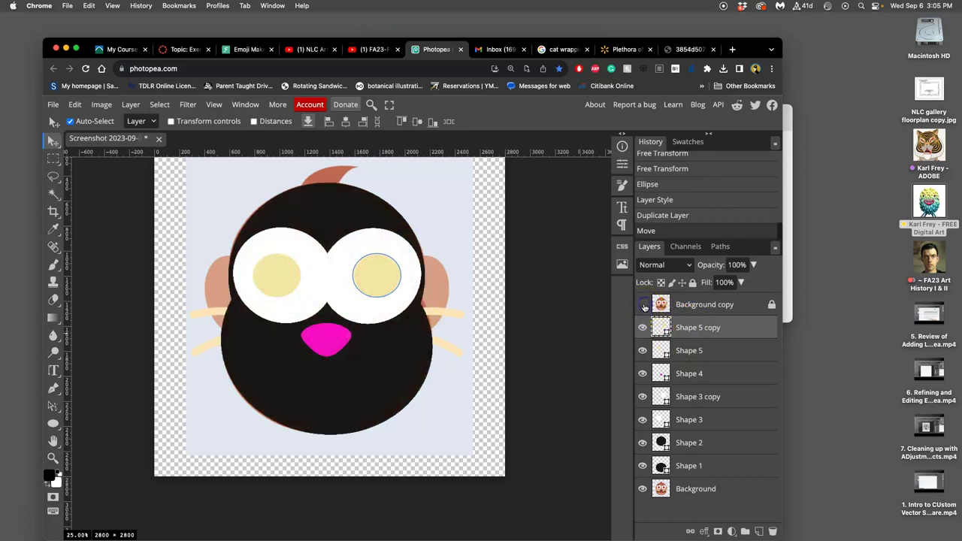
left_click(725, 489)
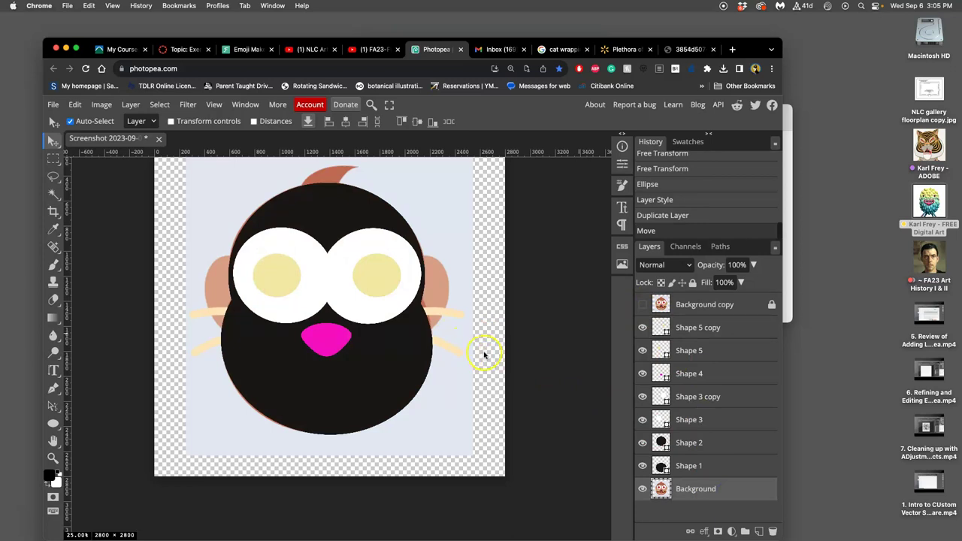
left_click(642, 305)
left_click(646, 332)
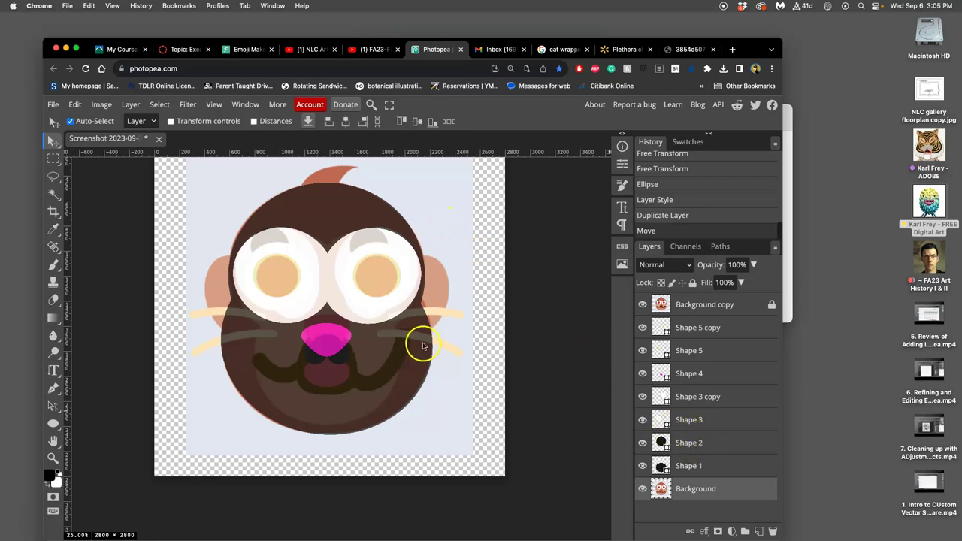
Draw a 3-sided parametric polygon triangle at the head's top right and move it down toward the ear
right_click(55, 425)
left_click(54, 425)
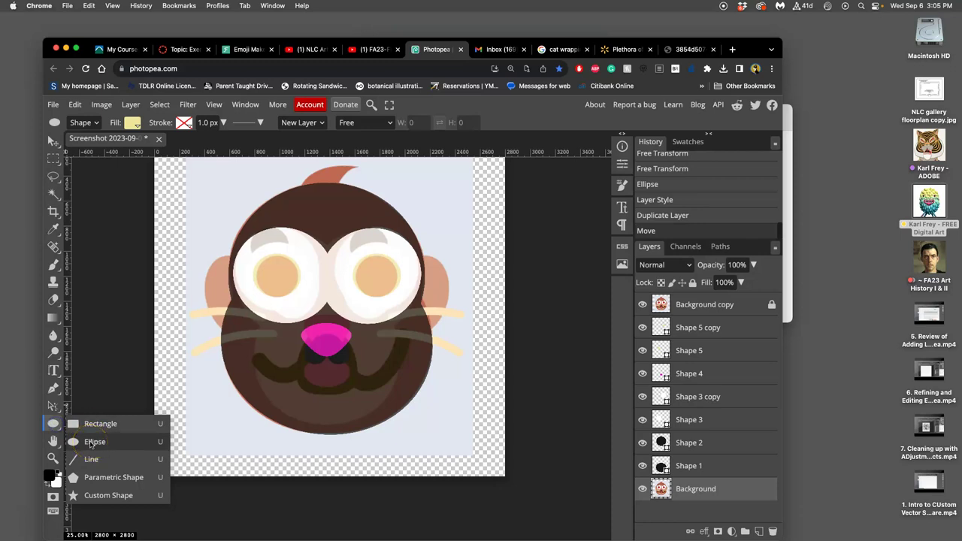
left_click(105, 477)
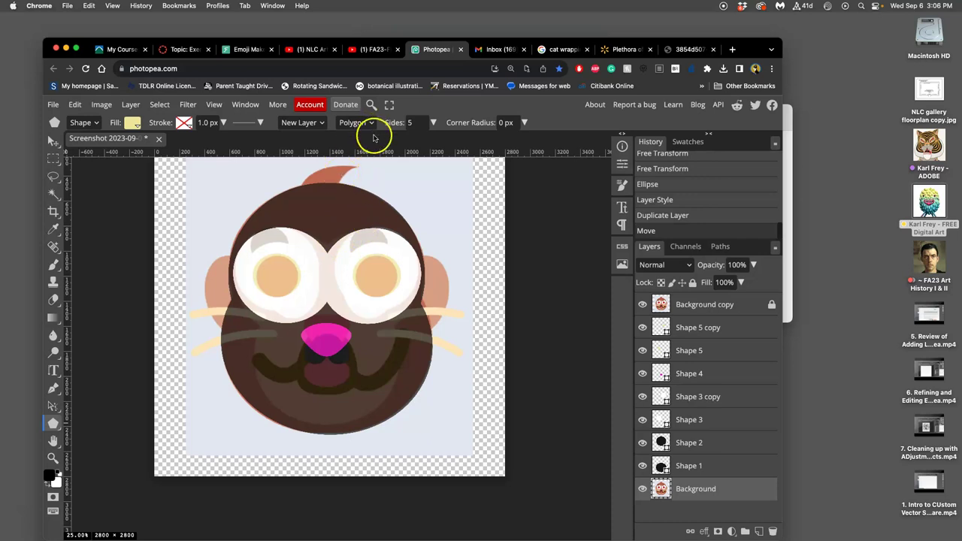
double_click(403, 122)
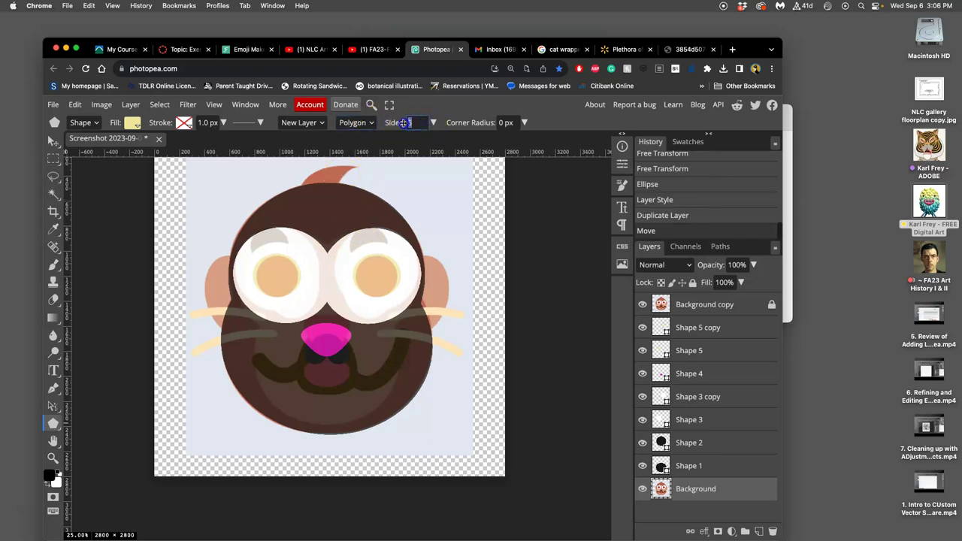
type("3")
left_click(425, 164)
left_click_drag(384, 175, 327, 171)
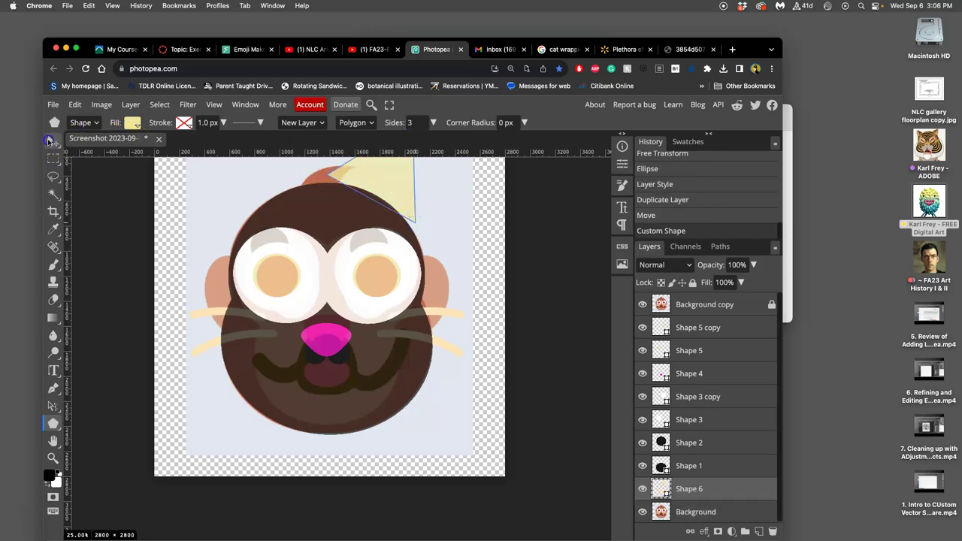
left_click(52, 140)
left_click_drag(394, 178, 411, 221)
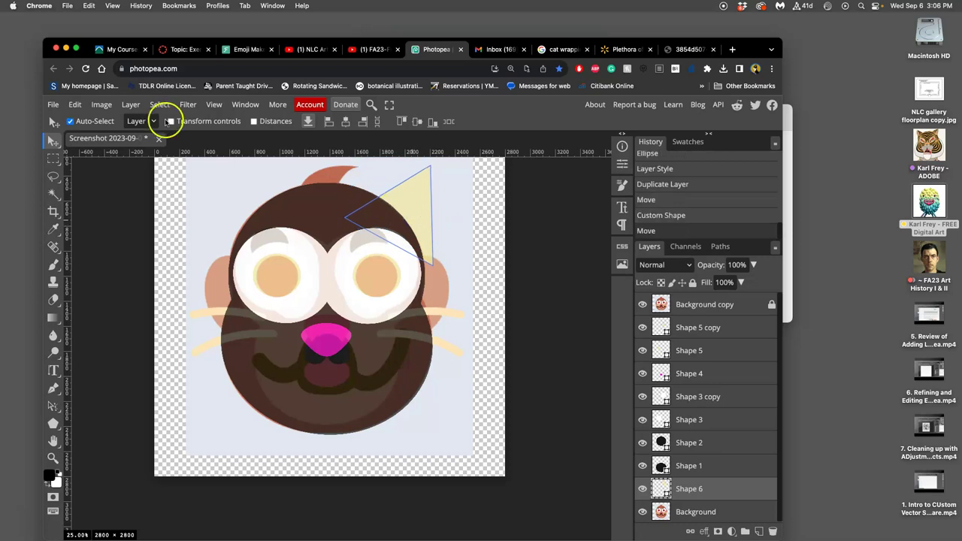
Warp the triangle with Free Transform, bulging its top and pulling in its lower edge
left_click(75, 105)
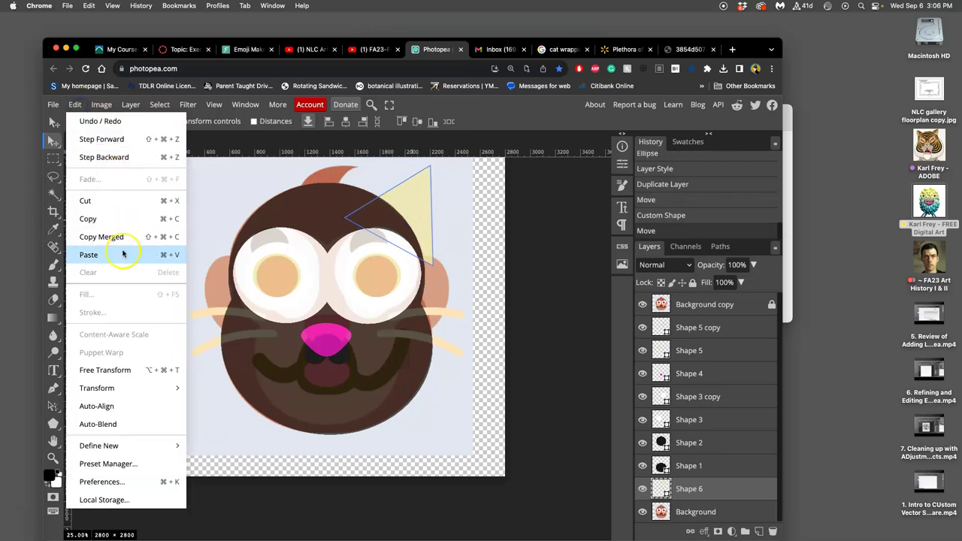
left_click(119, 371)
right_click(415, 207)
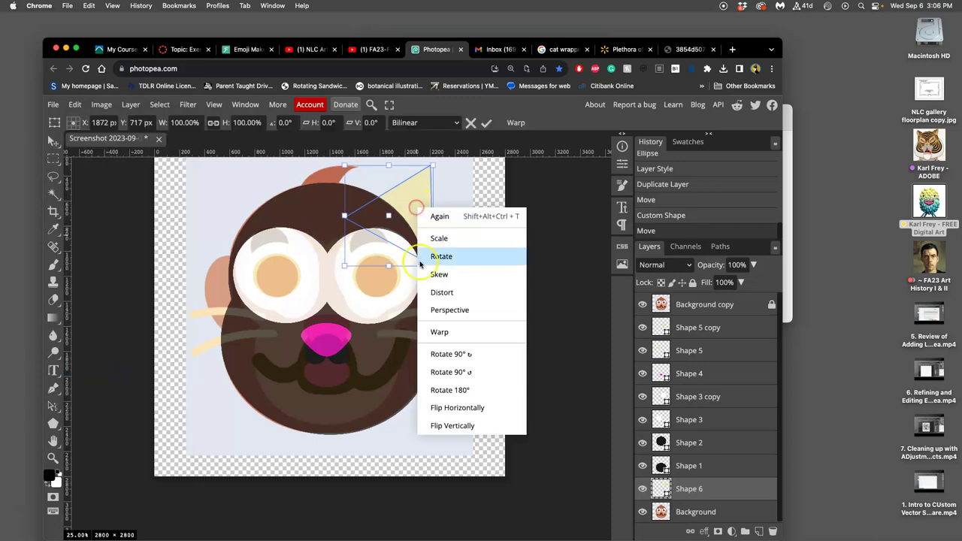
left_click(428, 325)
left_click_drag(408, 197, 385, 208)
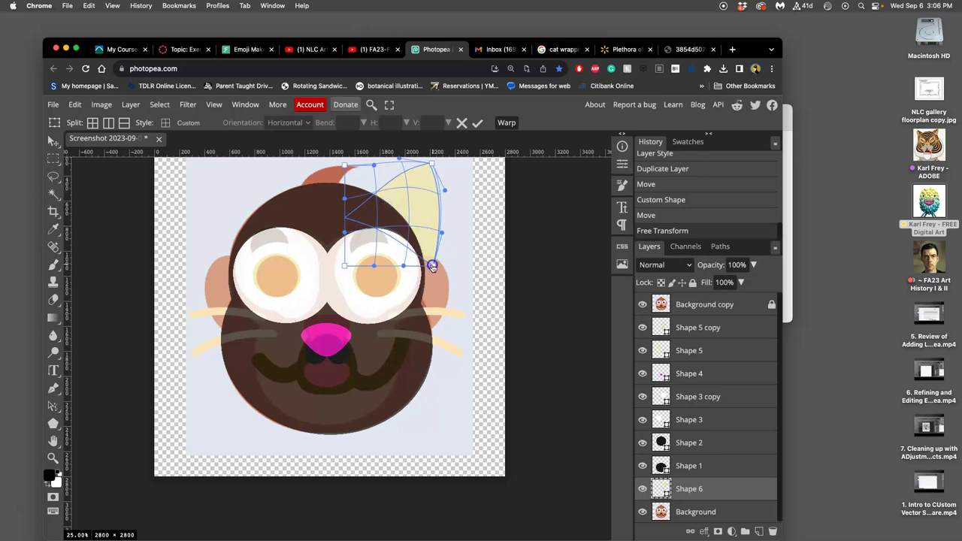
left_click_drag(431, 266, 422, 284)
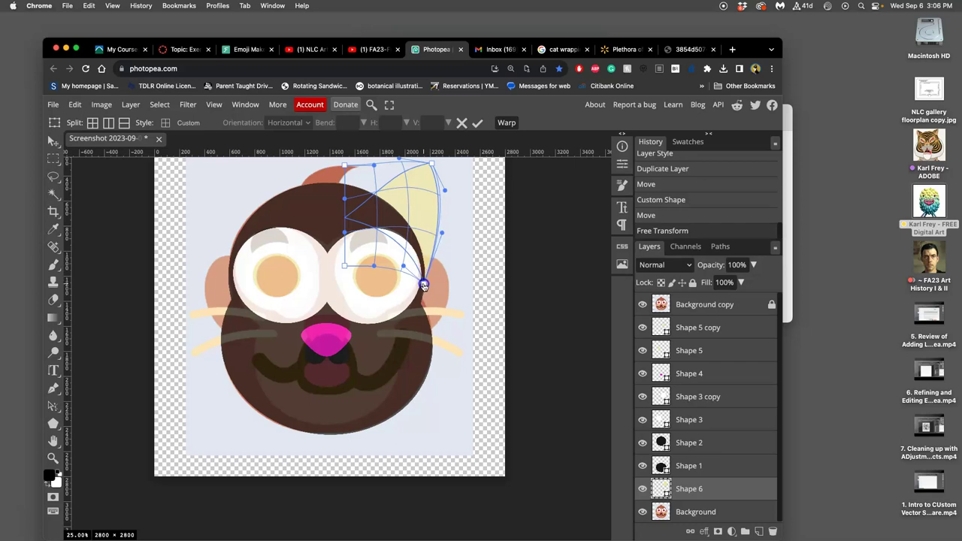